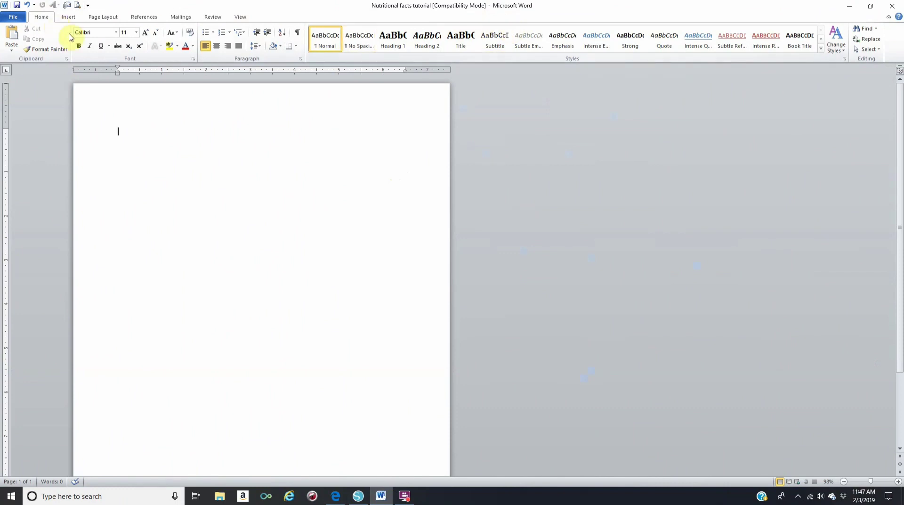
Save the blank document to Documents as 'Nutritional facts tutorial', a Word 97-2003 Document
{"action": "left_click", "coordinate": [14, 18]}
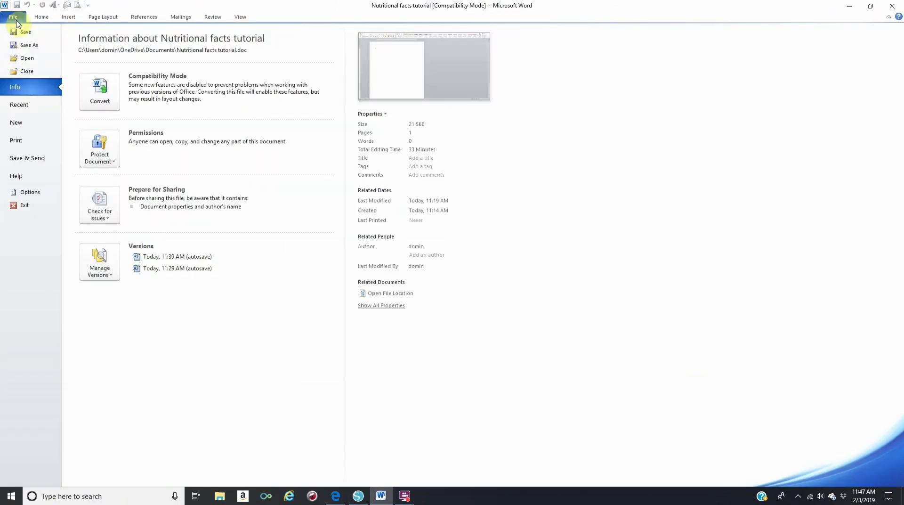
{"action": "left_click", "coordinate": [41, 50]}
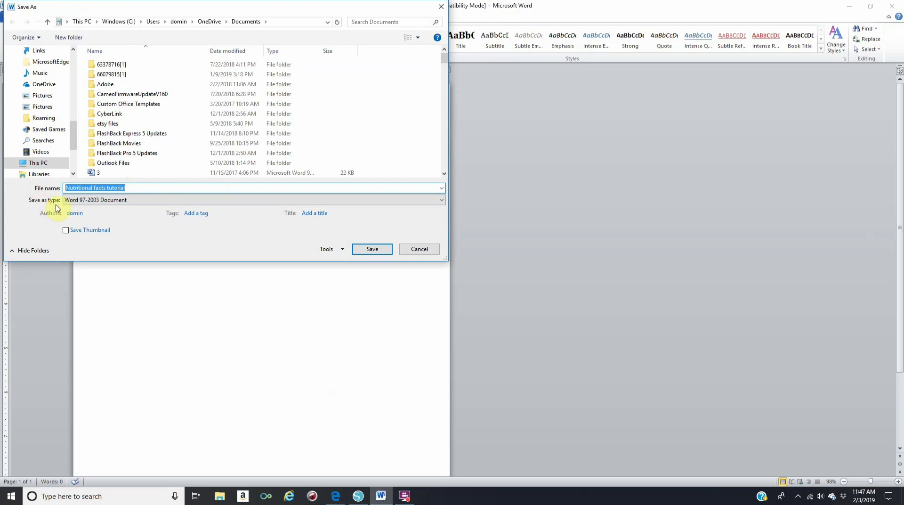
{"action": "left_click", "coordinate": [440, 201]}
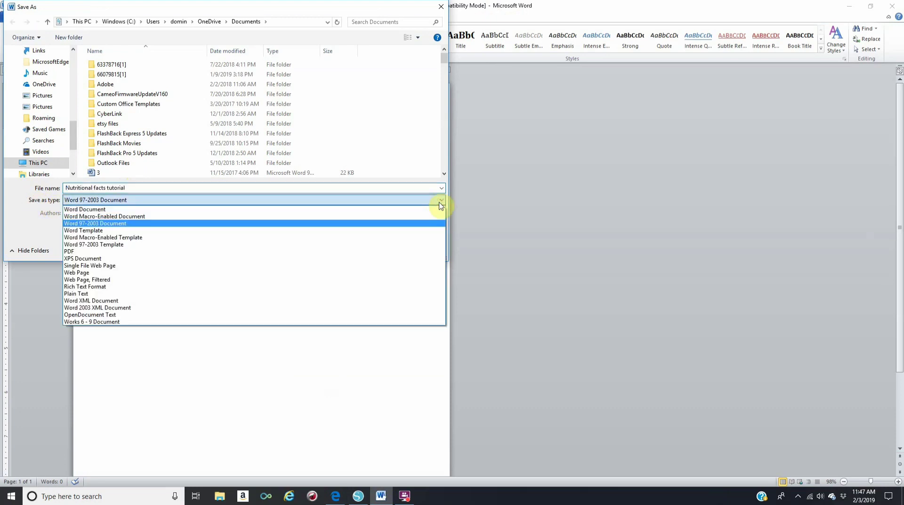
{"action": "left_click", "coordinate": [101, 224]}
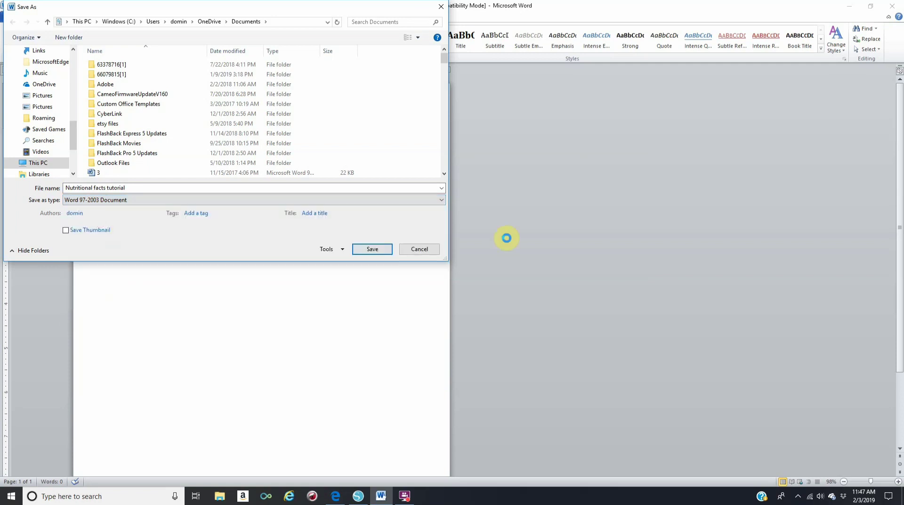
{"action": "left_click", "coordinate": [371, 250]}
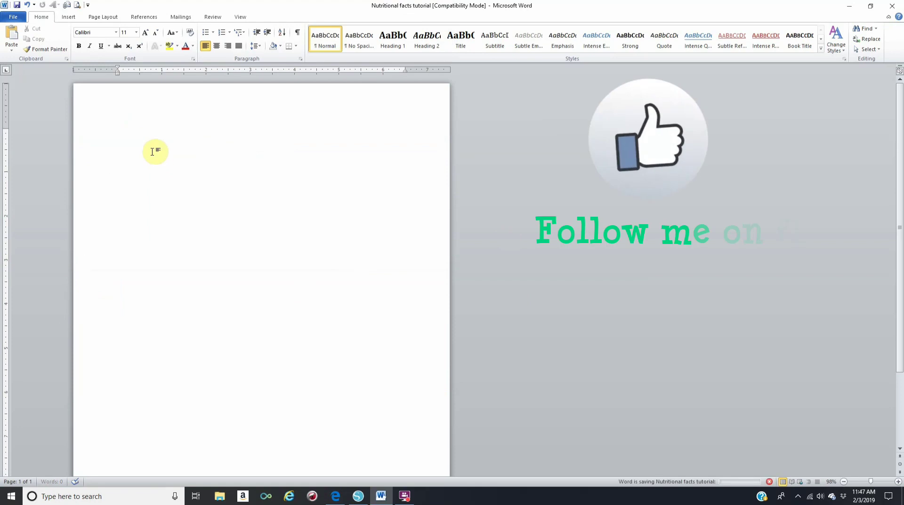
Draw a rectangle near the page's top left and enlarge it to 5.59" by 4.28"
{"action": "left_click", "coordinate": [73, 19]}
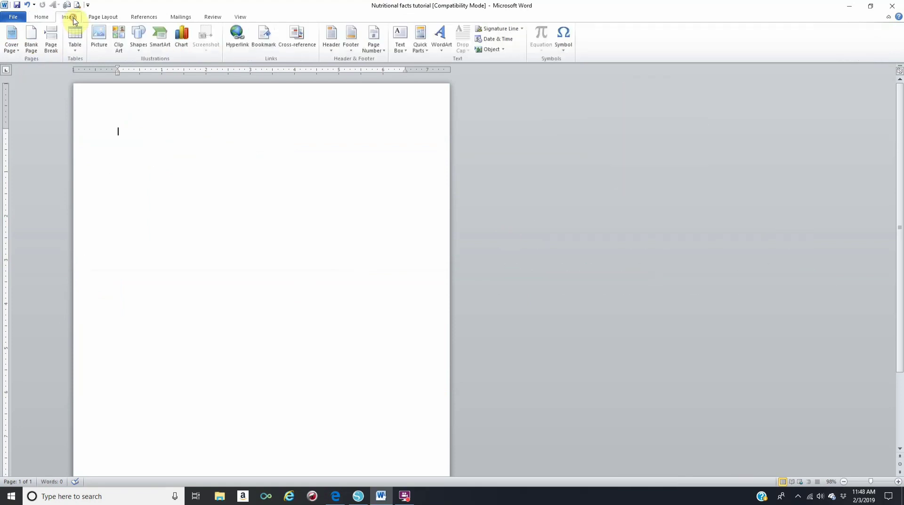
{"action": "left_click", "coordinate": [138, 38]}
{"action": "left_click", "coordinate": [162, 69]}
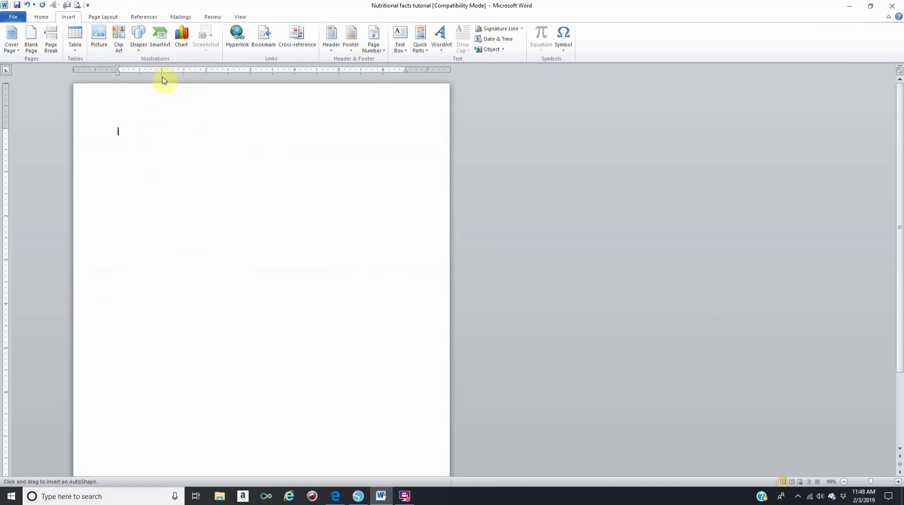
{"action": "left_click_drag", "start_coordinate": [283, 279], "coordinate": [278, 322]}
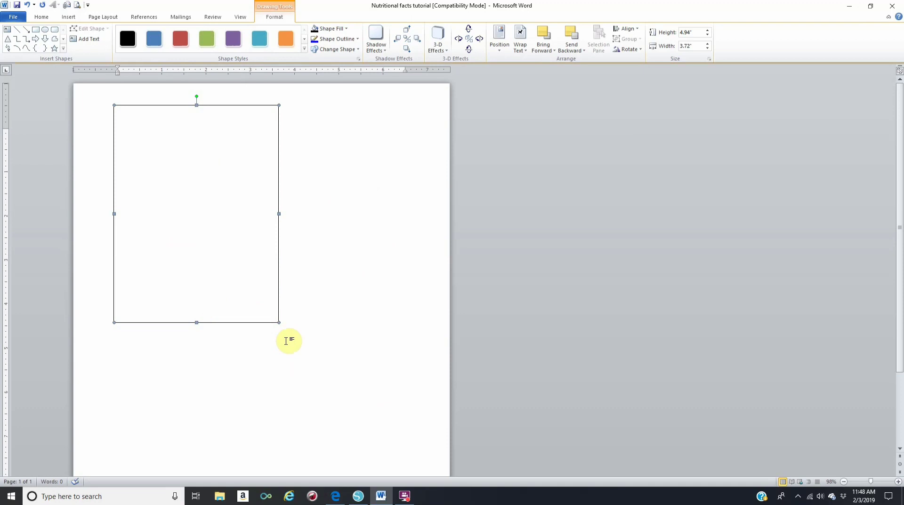
{"action": "left_click_drag", "start_coordinate": [280, 323], "coordinate": [303, 350]}
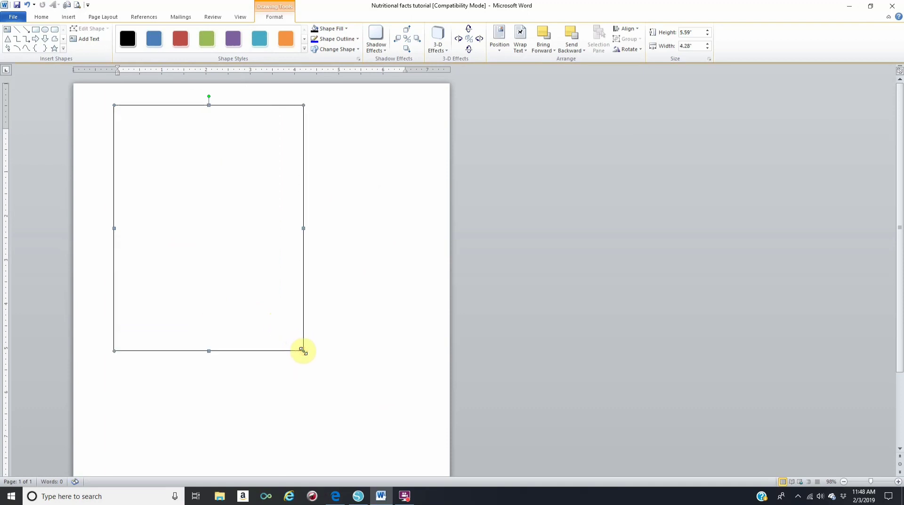
{"action": "left_click", "coordinate": [872, 483]}
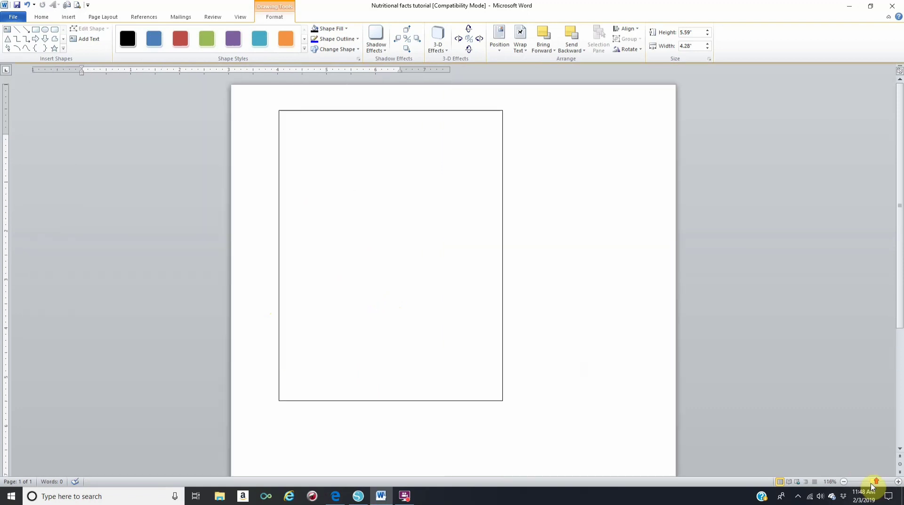
{"action": "left_click", "coordinate": [872, 485]}
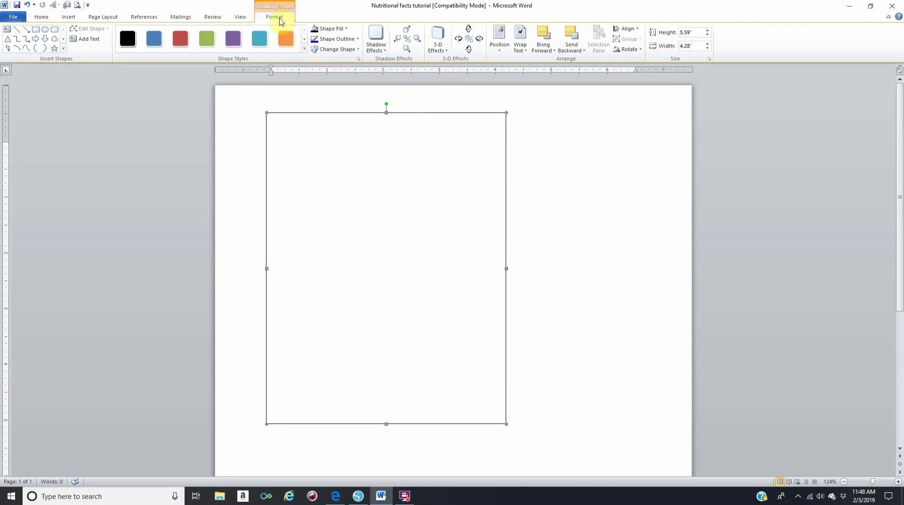
Give the rectangle a 2¼ pt black outline
{"action": "left_click", "coordinate": [345, 42]}
{"action": "mouse_move", "coordinate": [343, 141]}
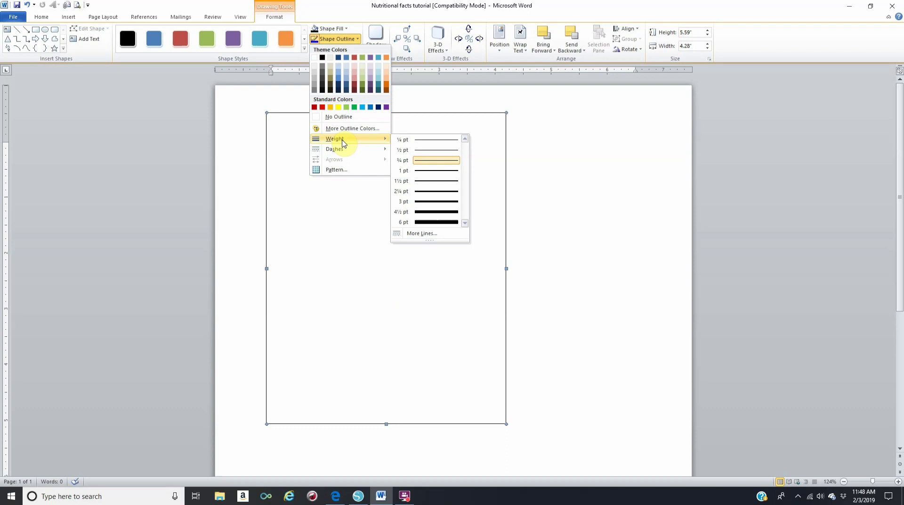
{"action": "left_click", "coordinate": [441, 192]}
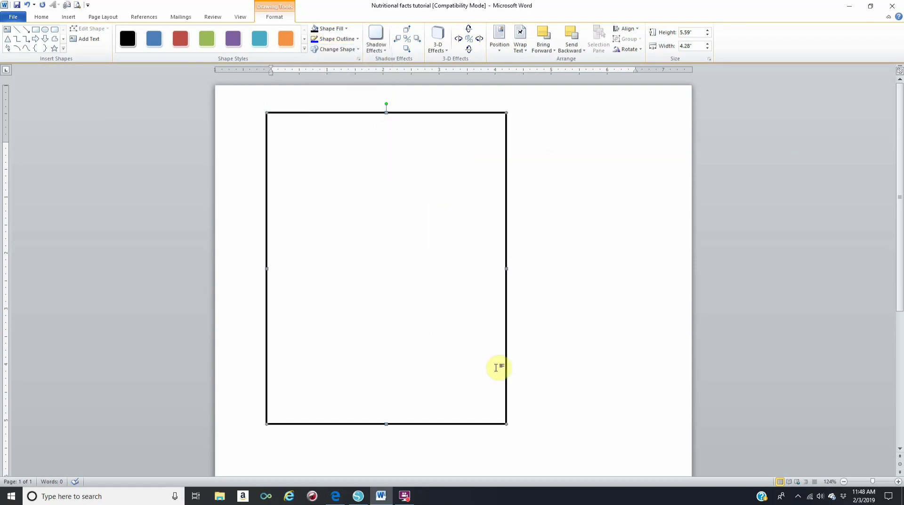
{"action": "left_click", "coordinate": [578, 168]}
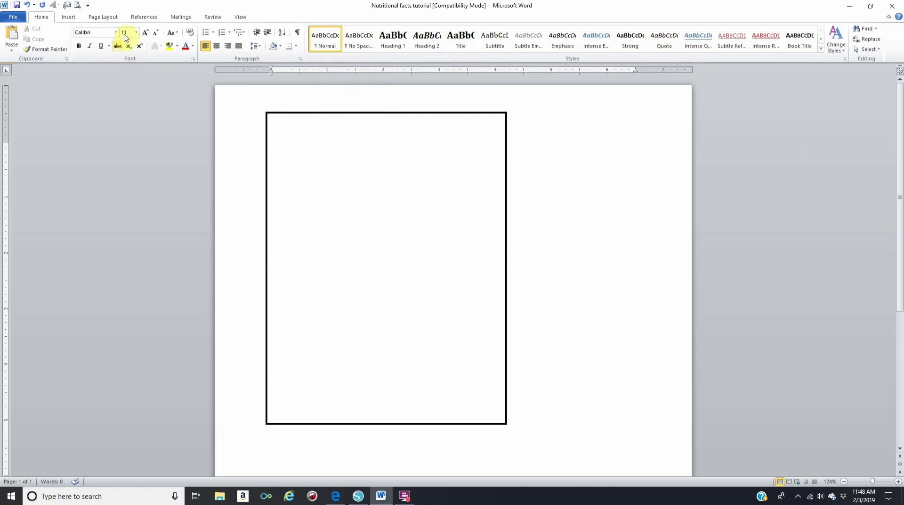
Add a first-style WordArt reading 'Granny Nutritional Facts' in Arial Narrow inside the rectangle
{"action": "left_click", "coordinate": [66, 17]}
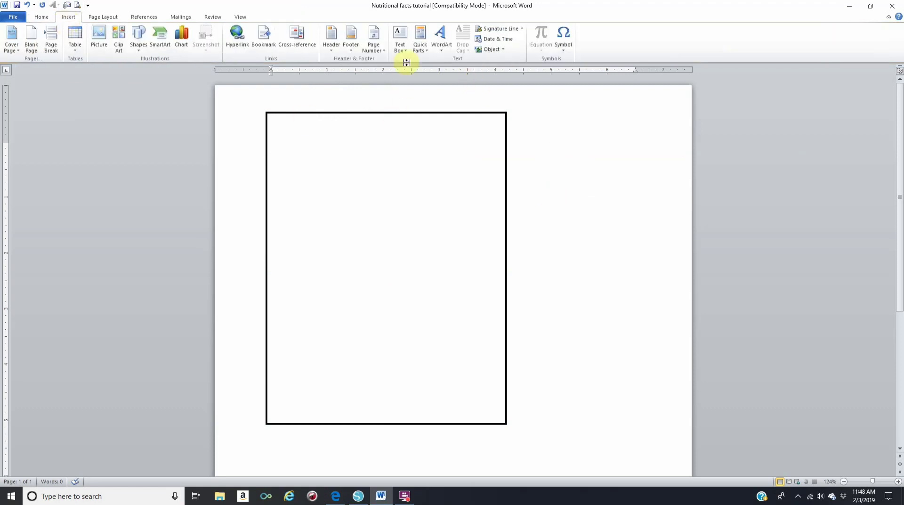
{"action": "left_click", "coordinate": [447, 41]}
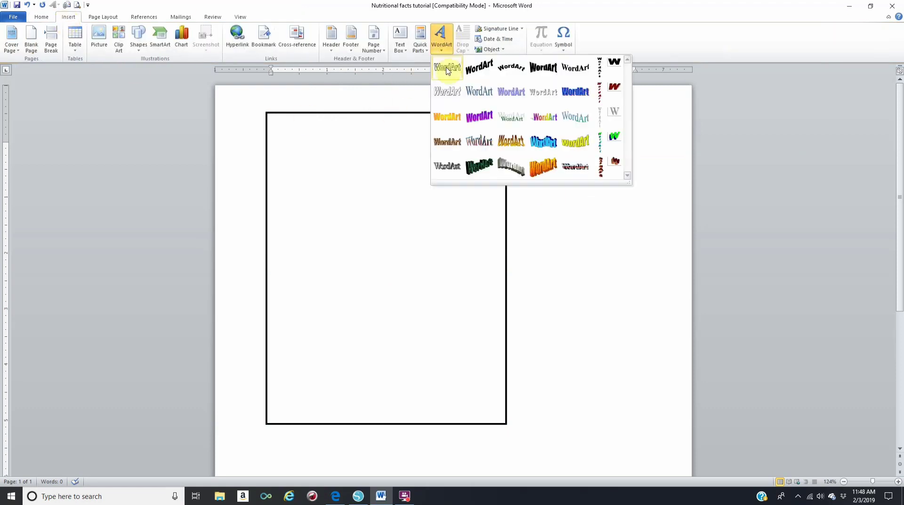
{"action": "left_click", "coordinate": [444, 66]}
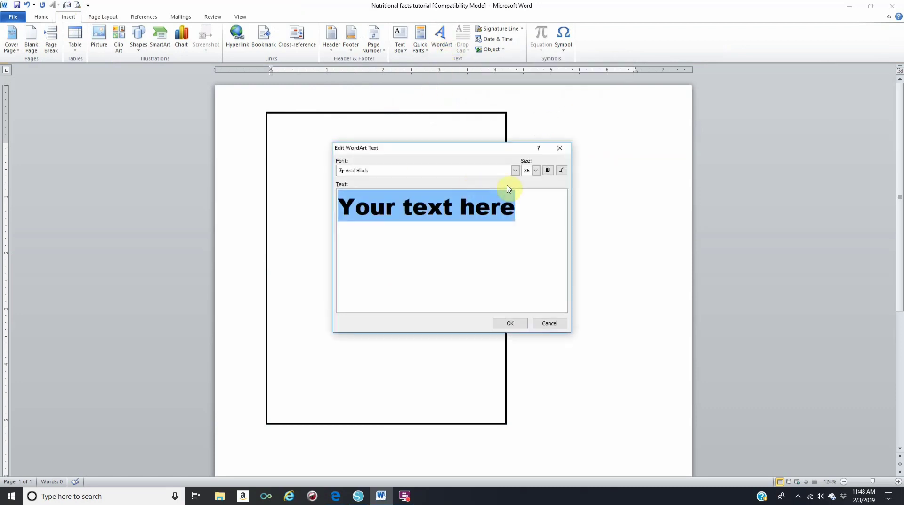
{"action": "left_click", "coordinate": [515, 170]}
{"action": "scroll", "coordinate": [491, 210], "scroll_direction": "up", "scroll_amount": 4}
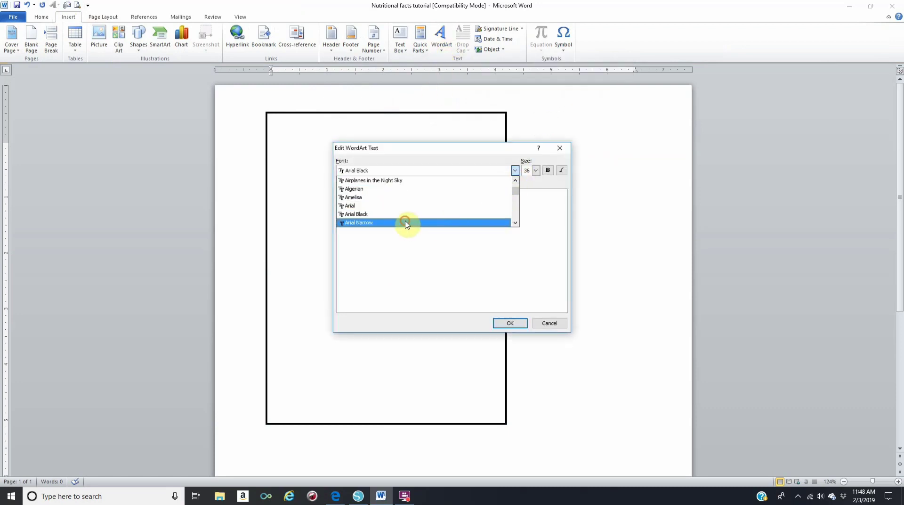
{"action": "left_click", "coordinate": [406, 223]}
{"action": "left_click_drag", "start_coordinate": [487, 206], "coordinate": [313, 194]}
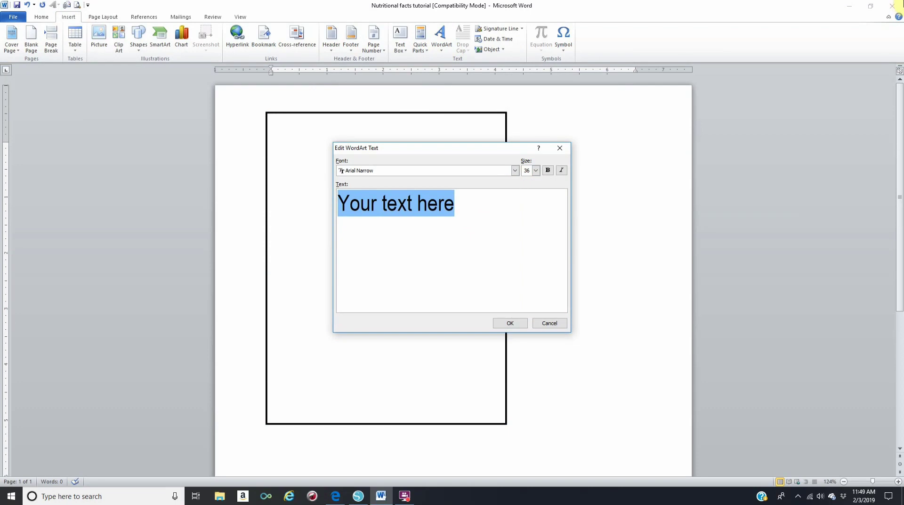
{"action": "type", "text": "Granny"}
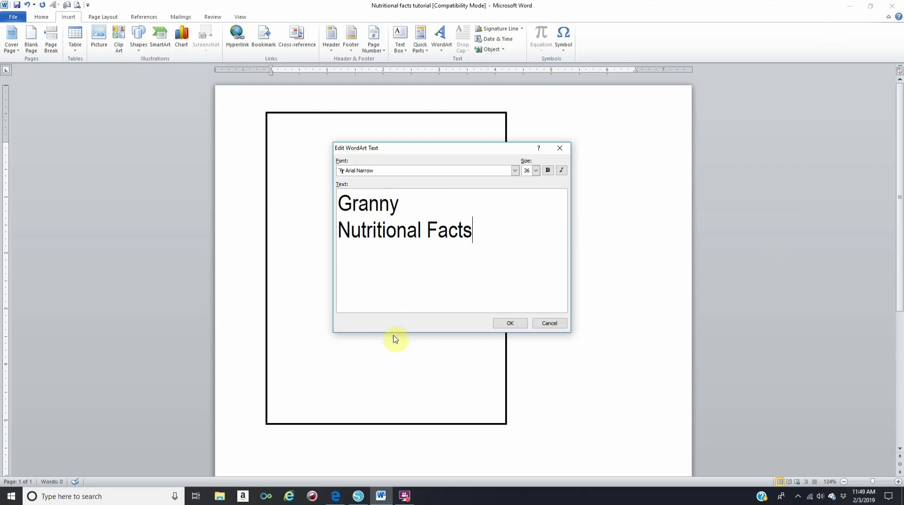
{"action": "left_click", "coordinate": [514, 323]}
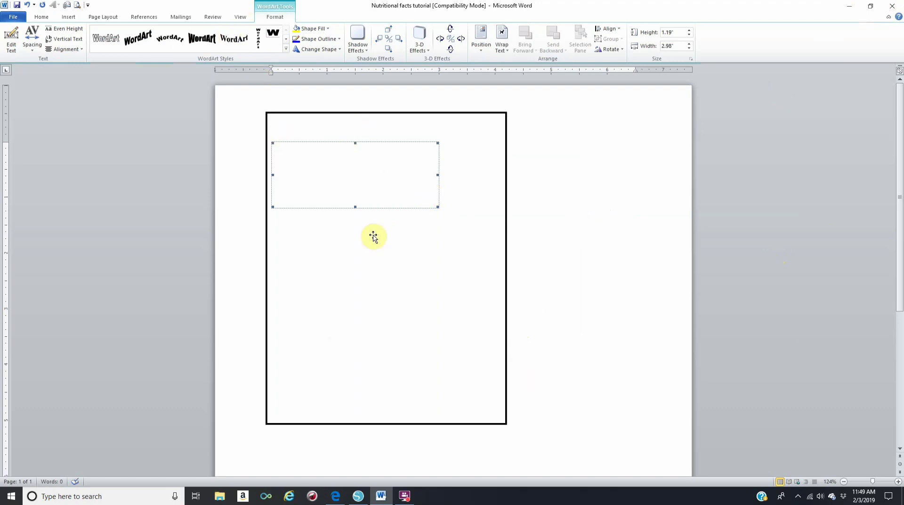
Set the heading WordArt in front of text with a black fill and move it up
{"action": "left_click", "coordinate": [501, 47]}
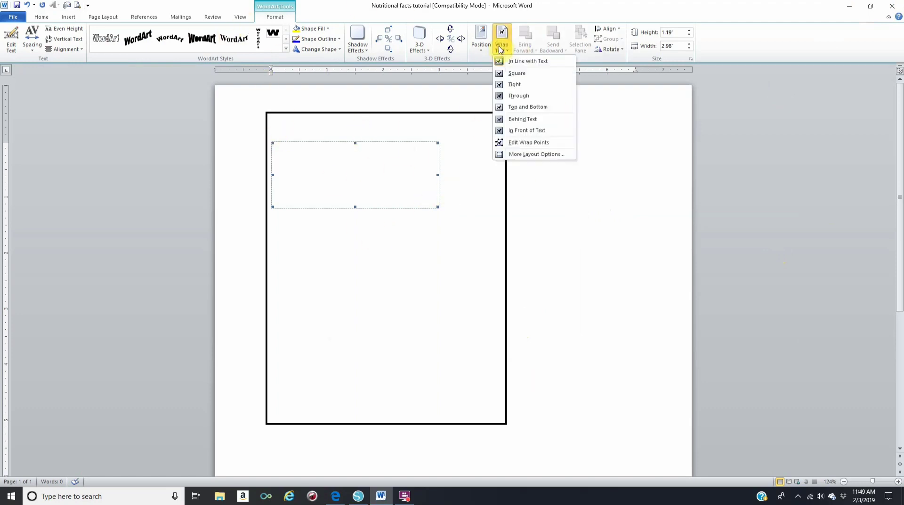
{"action": "left_click", "coordinate": [532, 133]}
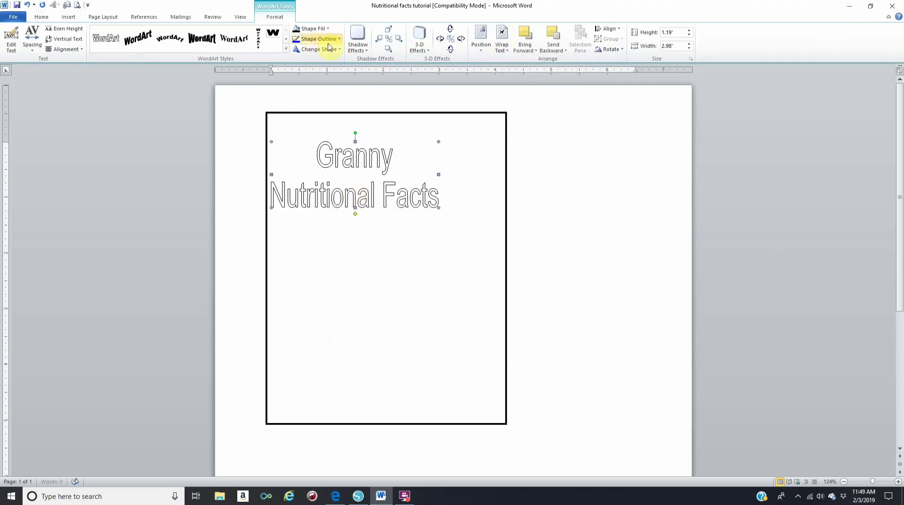
{"action": "left_click", "coordinate": [311, 29]}
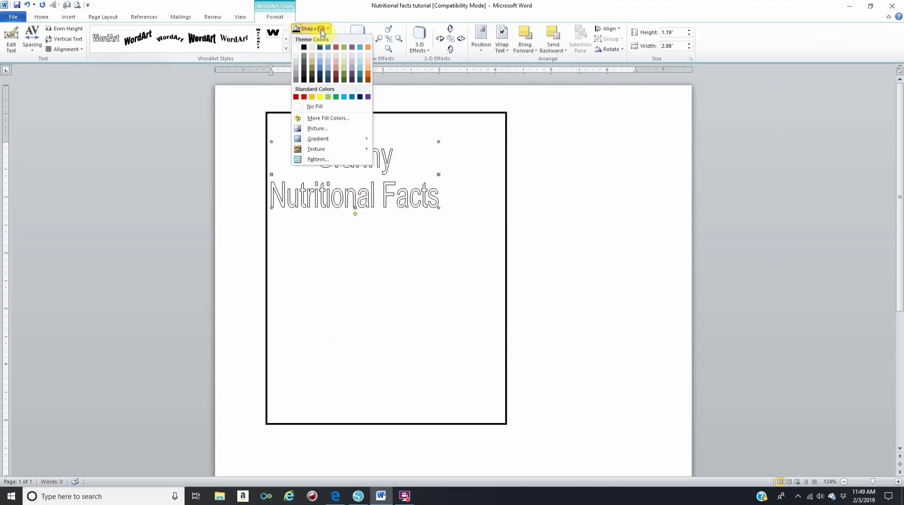
{"action": "left_click", "coordinate": [305, 49]}
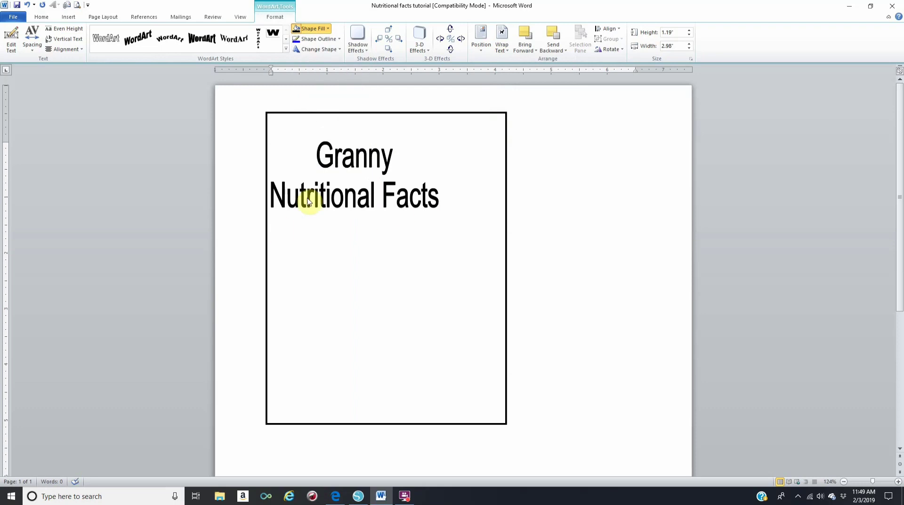
{"action": "left_click_drag", "start_coordinate": [346, 199], "coordinate": [386, 176]}
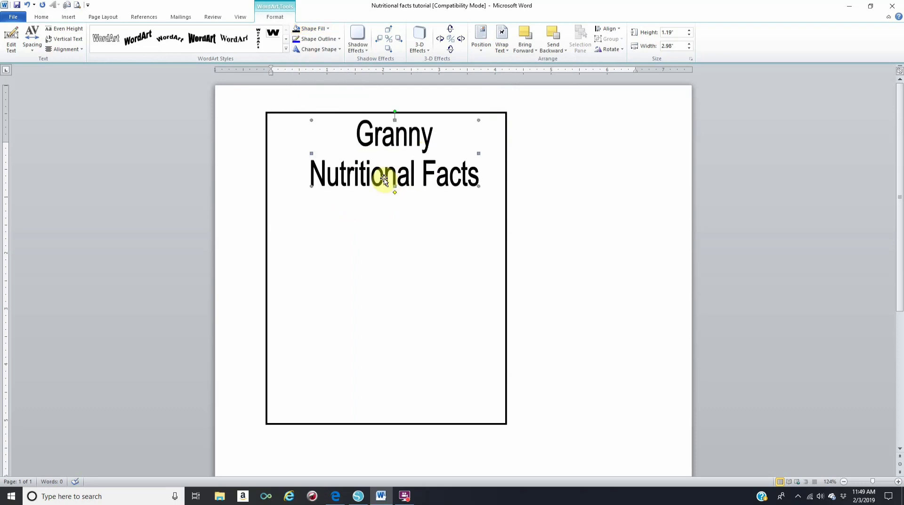
{"action": "left_click", "coordinate": [385, 176]}
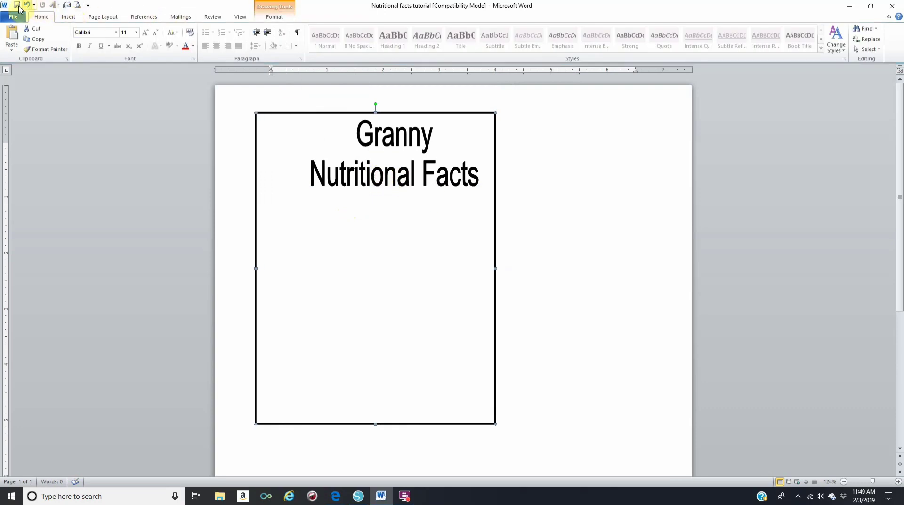
{"action": "left_click", "coordinate": [26, 5]}
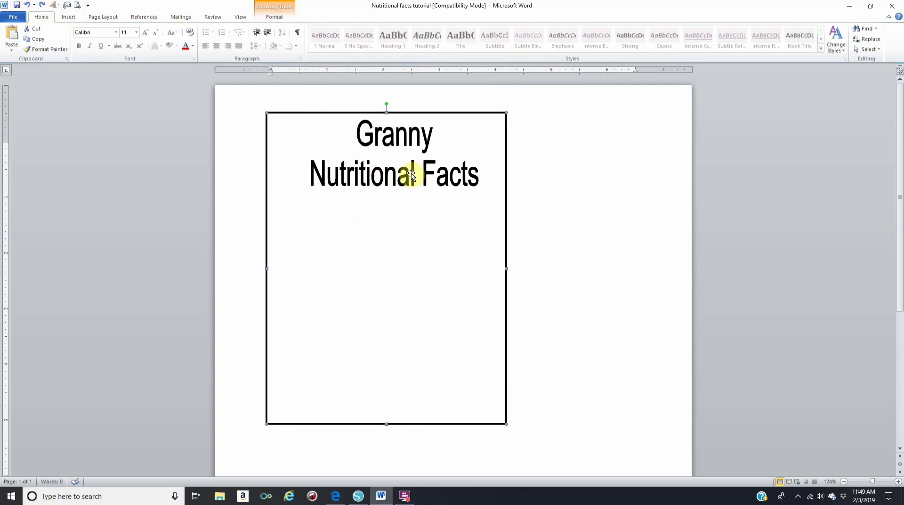
Stretch the heading wider on both sides and raise it slightly within the box
{"action": "left_click", "coordinate": [401, 137]}
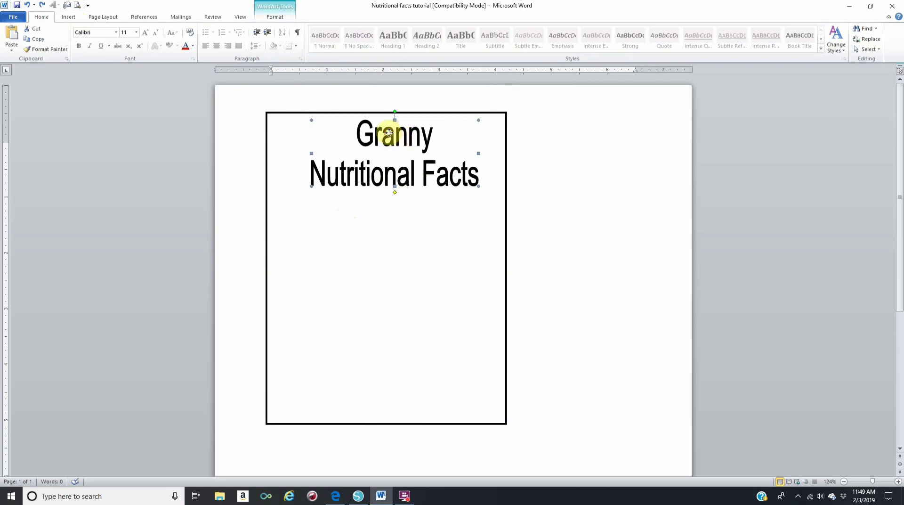
{"action": "left_click_drag", "start_coordinate": [389, 134], "coordinate": [379, 129]}
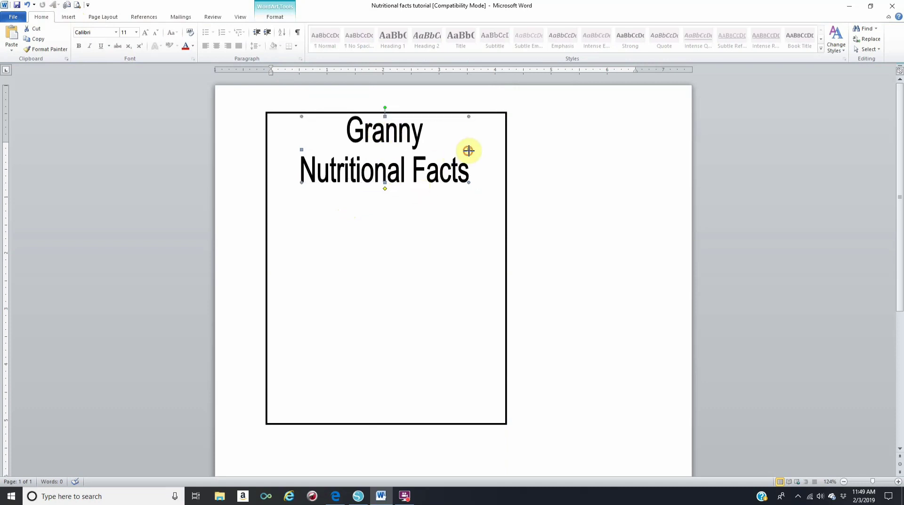
{"action": "left_click_drag", "start_coordinate": [468, 151], "coordinate": [497, 150]}
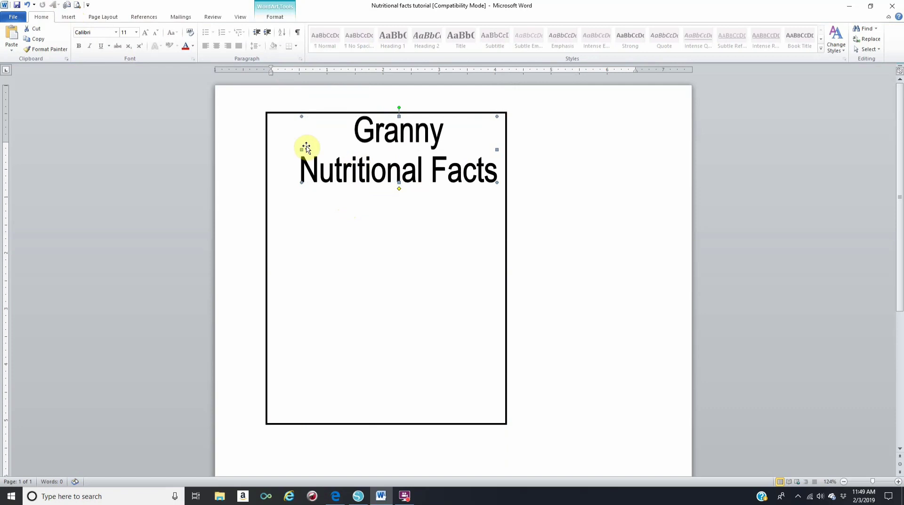
{"action": "left_click_drag", "start_coordinate": [302, 149], "coordinate": [279, 148]}
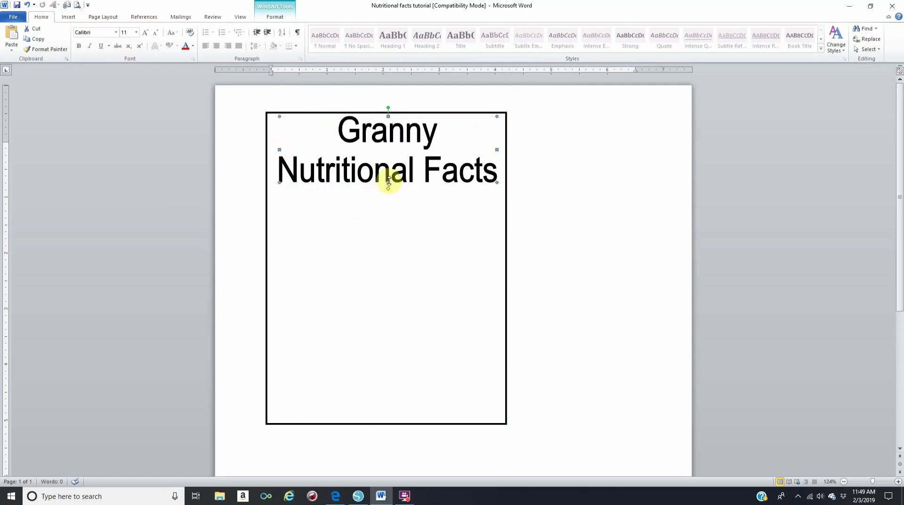
{"action": "left_click_drag", "start_coordinate": [390, 179], "coordinate": [388, 168]}
{"action": "left_click", "coordinate": [656, 144]}
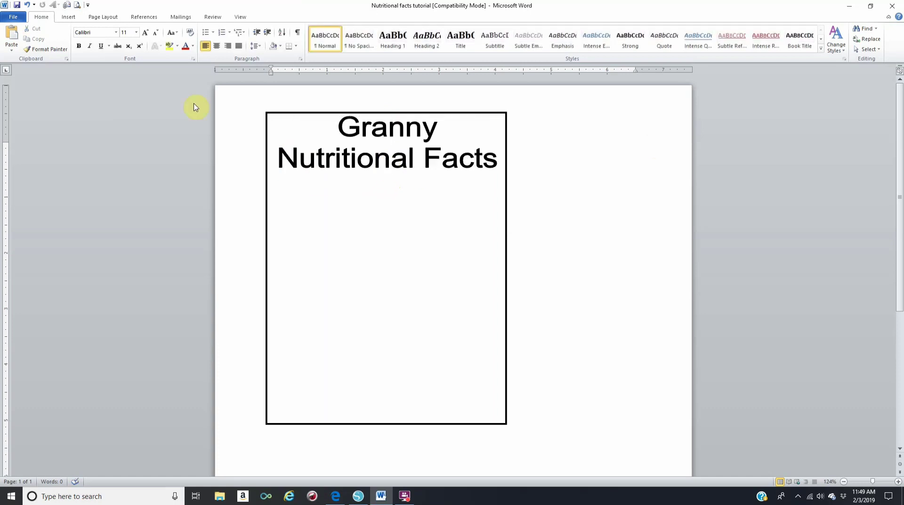
{"action": "left_click", "coordinate": [74, 19]}
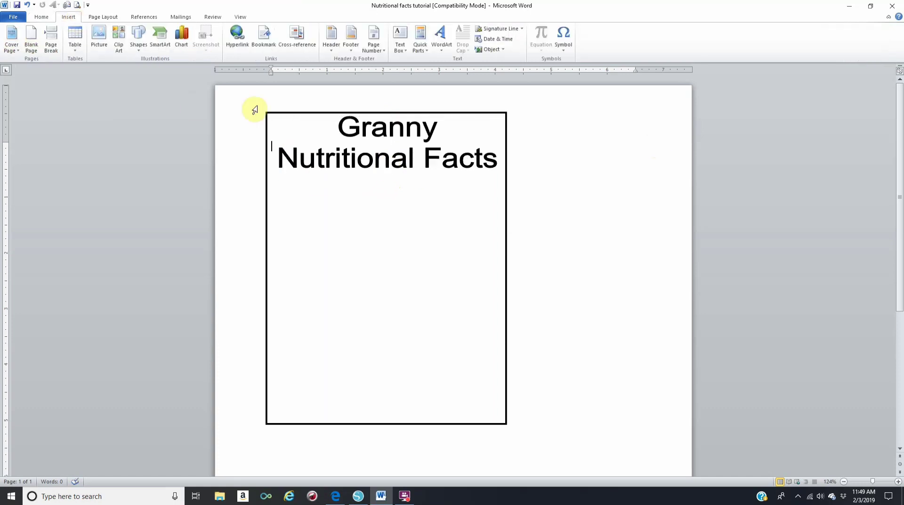
Add a first-style Arial Narrow WordArt reading 'Serving Size: 1 Awesome Granny', fixing the 'Awesoma' typo
{"action": "left_click", "coordinate": [442, 44]}
{"action": "left_click", "coordinate": [446, 68]}
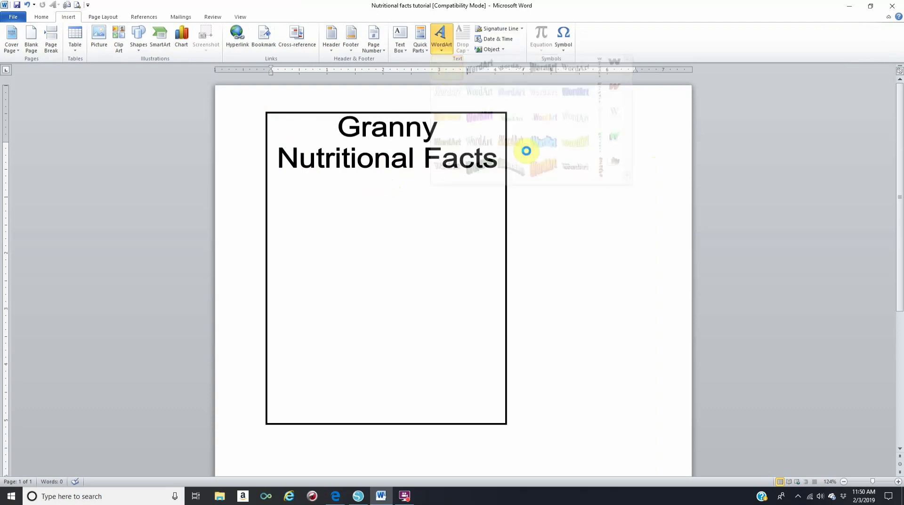
{"action": "left_click", "coordinate": [515, 170]}
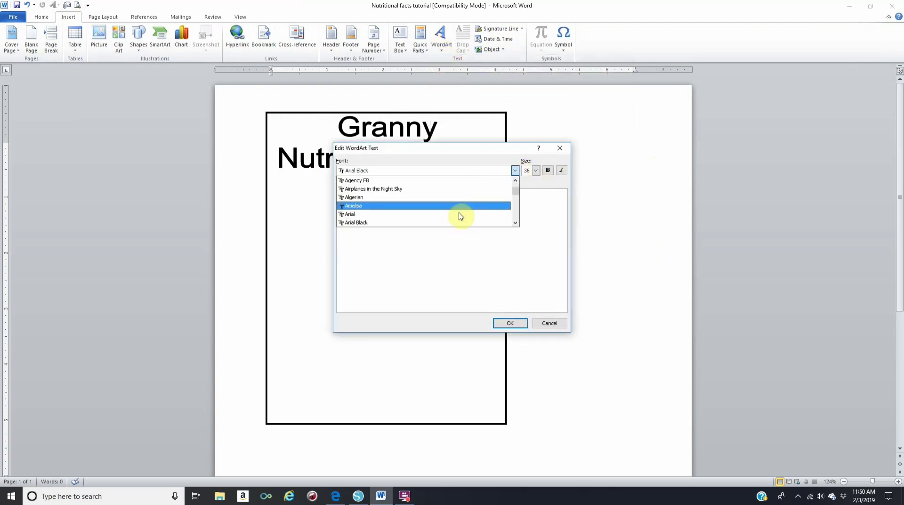
{"action": "left_click", "coordinate": [437, 222]}
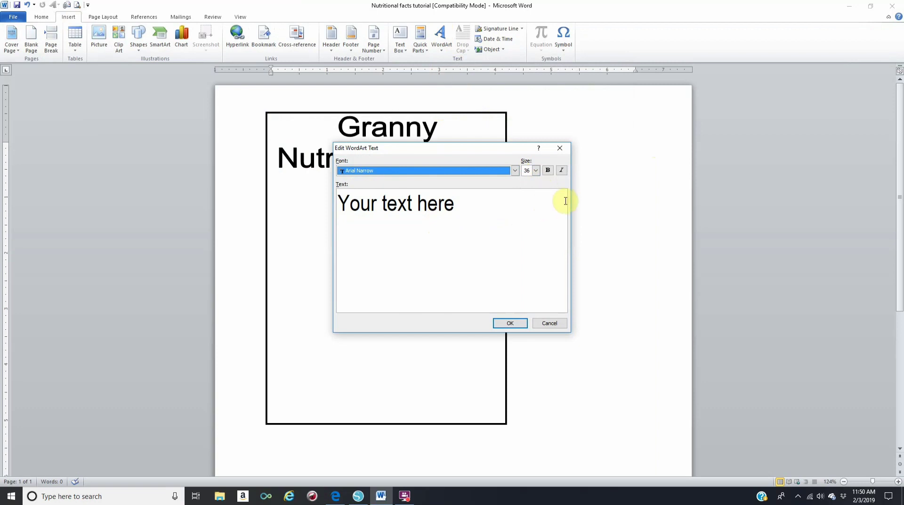
{"action": "key", "text": "alt+Down"}
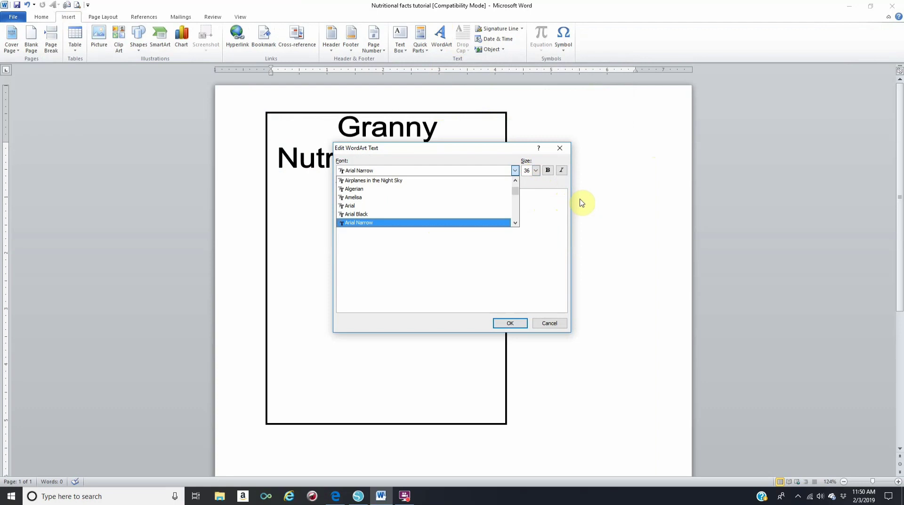
{"action": "left_click", "coordinate": [518, 248]}
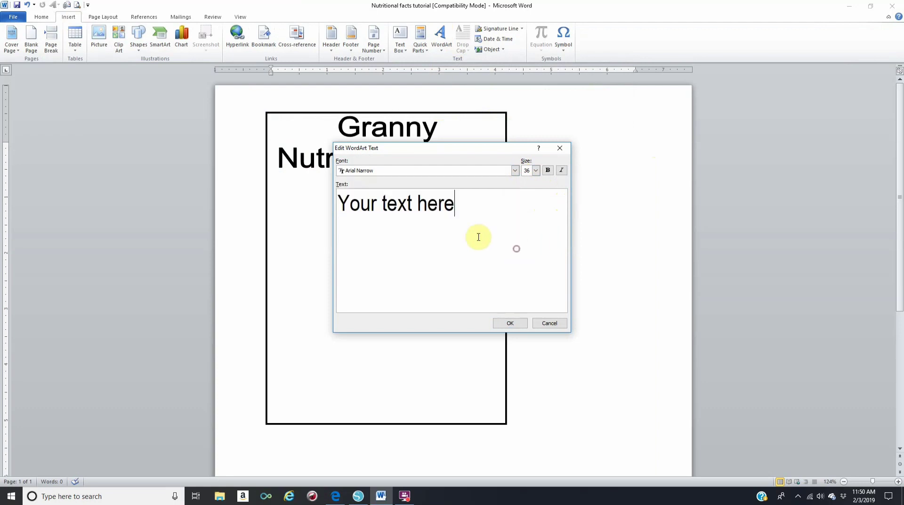
{"action": "left_click_drag", "start_coordinate": [470, 203], "coordinate": [331, 206]}
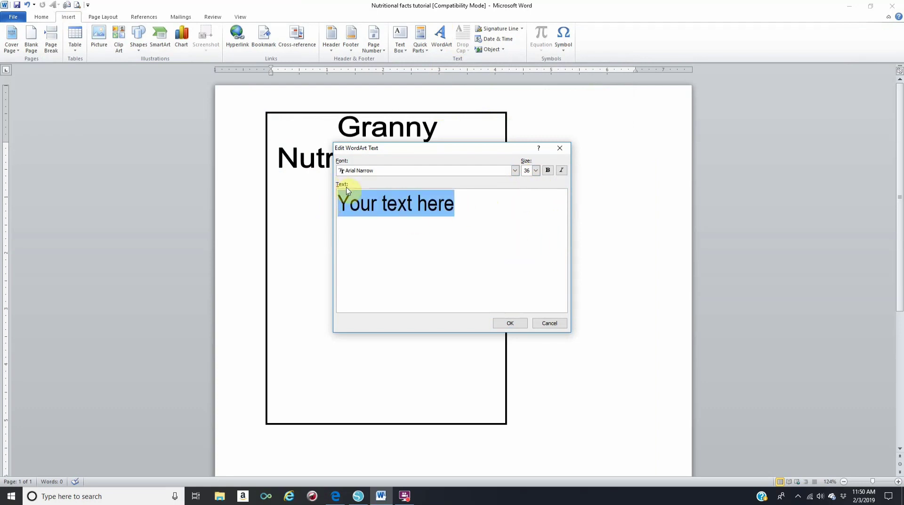
{"action": "type", "text": "Servi"}
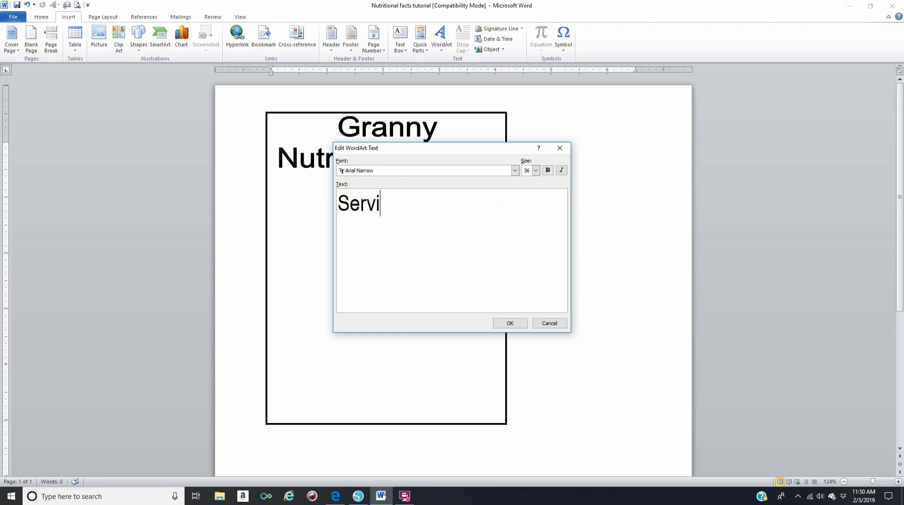
{"action": "type", "text": "ng Size: 1 A"}
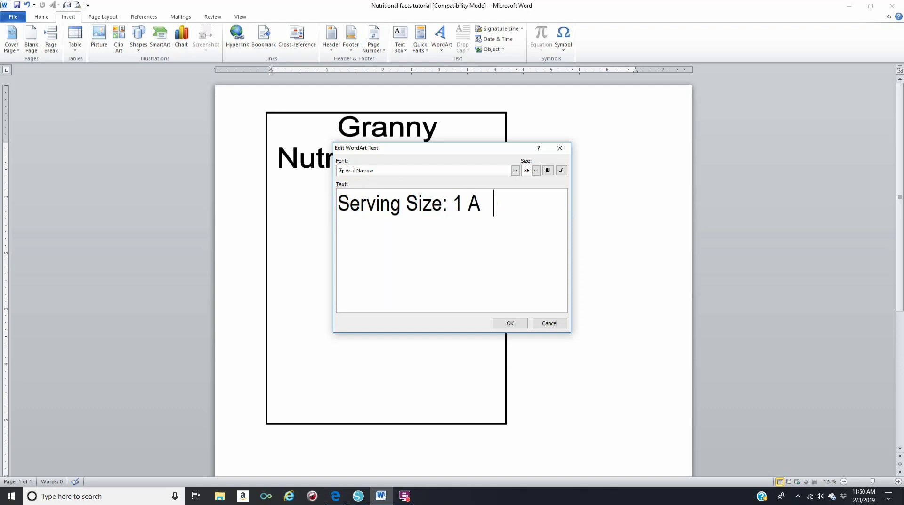
{"action": "type", "text": "wesoma"}
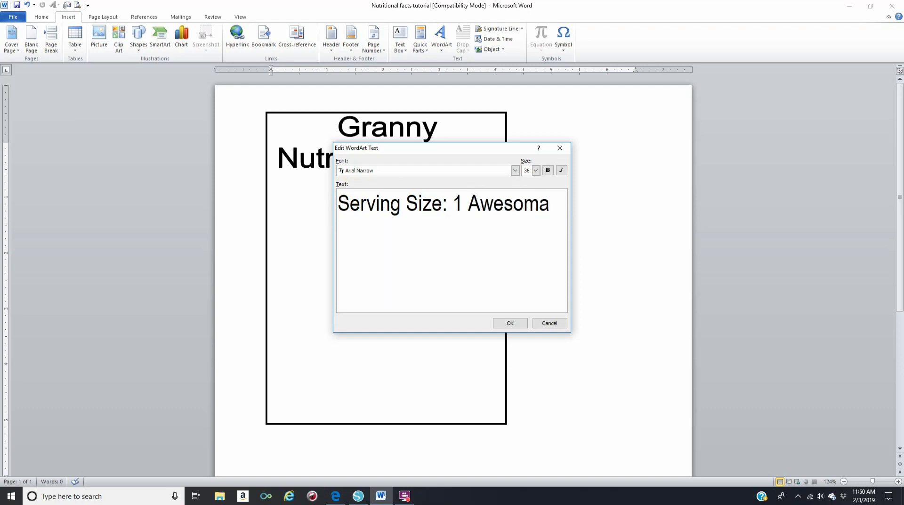
{"action": "type", "text": " Granny"}
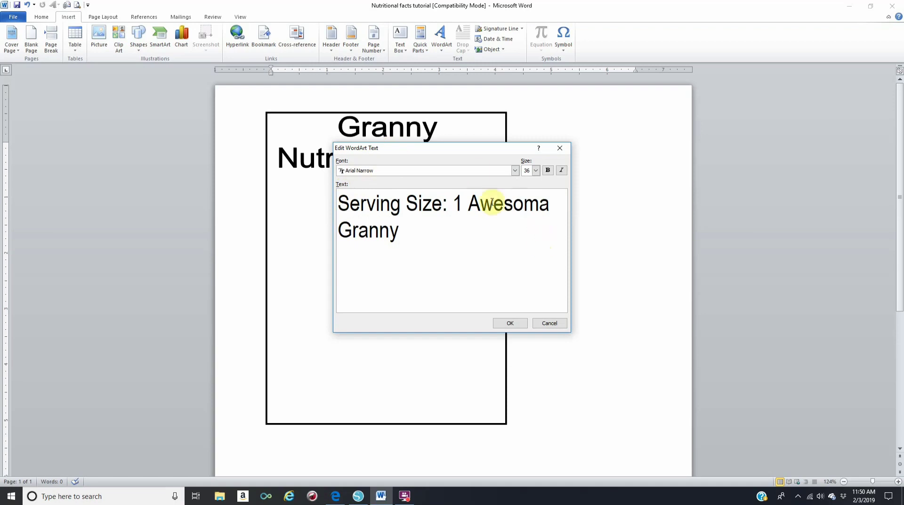
{"action": "left_click", "coordinate": [549, 205]}
{"action": "key", "text": "BackSpace"}
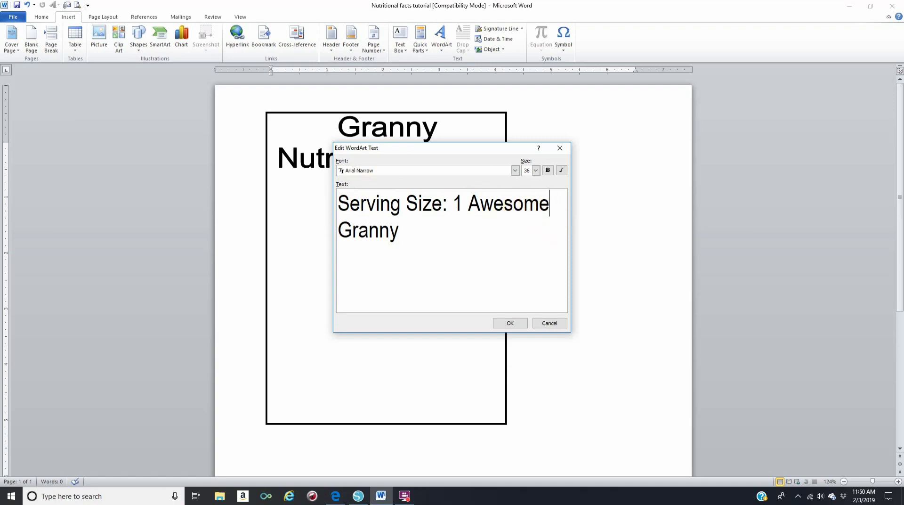
{"action": "left_click", "coordinate": [515, 327]}
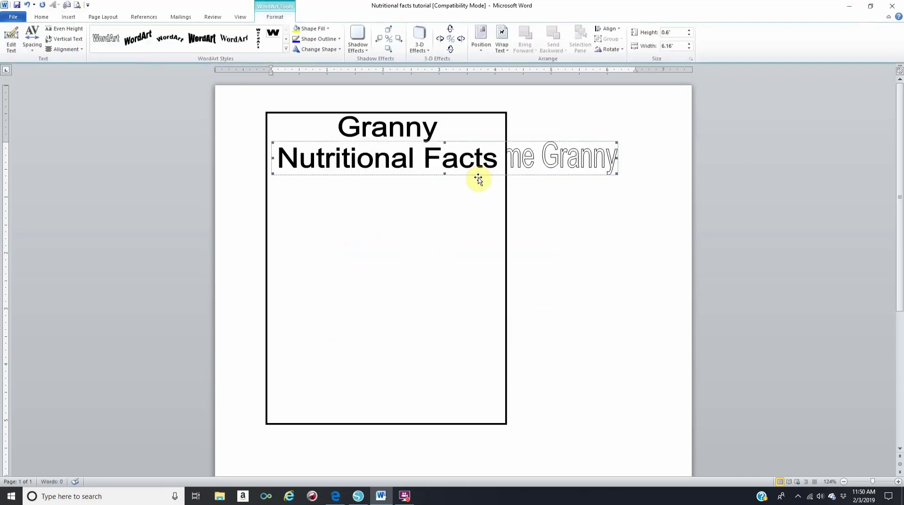
Set the Serving Size WordArt behind text with a solid black fill
{"action": "left_click", "coordinate": [501, 50]}
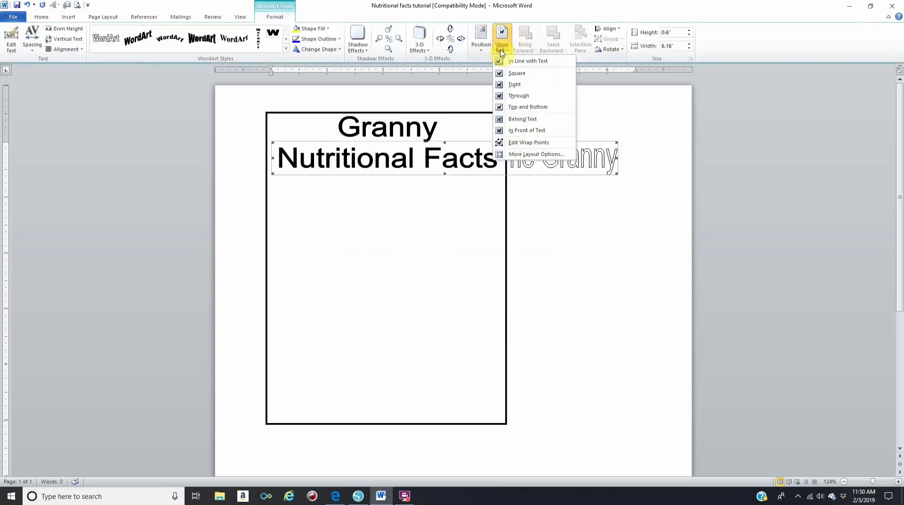
{"action": "left_click", "coordinate": [528, 121]}
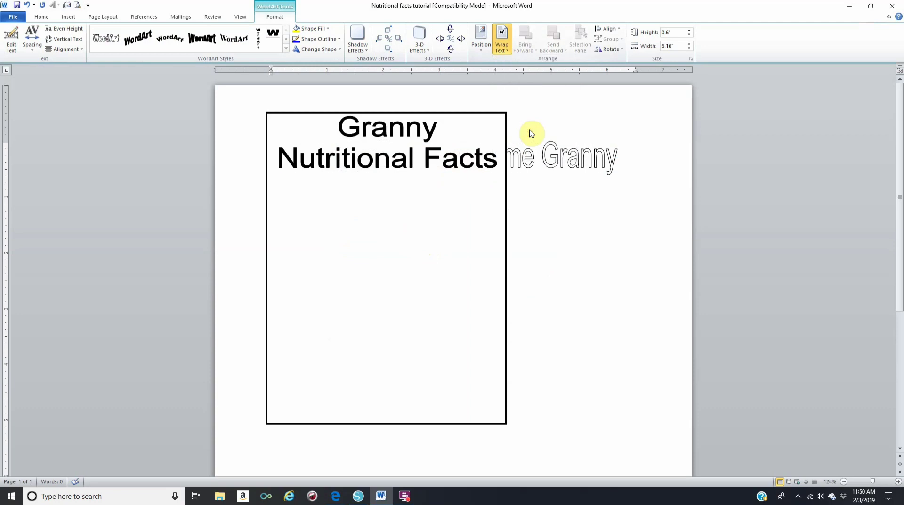
{"action": "left_click", "coordinate": [310, 28]}
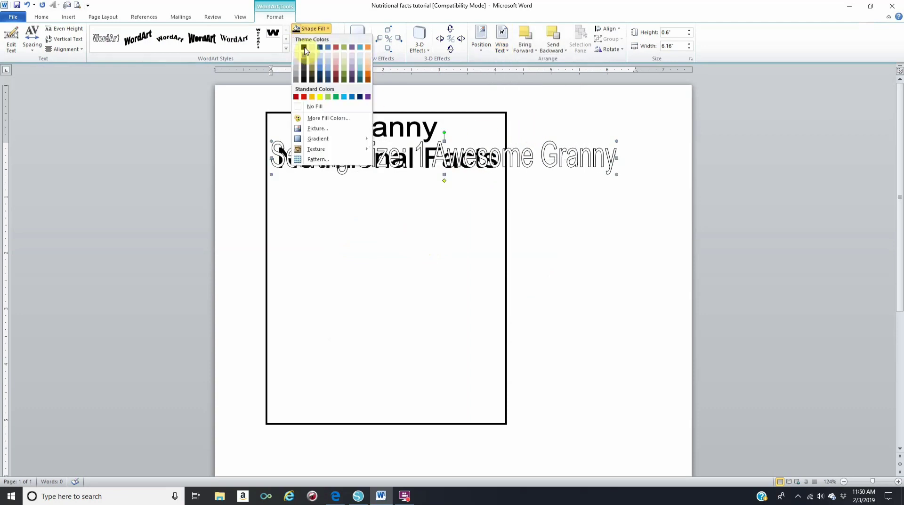
{"action": "left_click", "coordinate": [305, 49]}
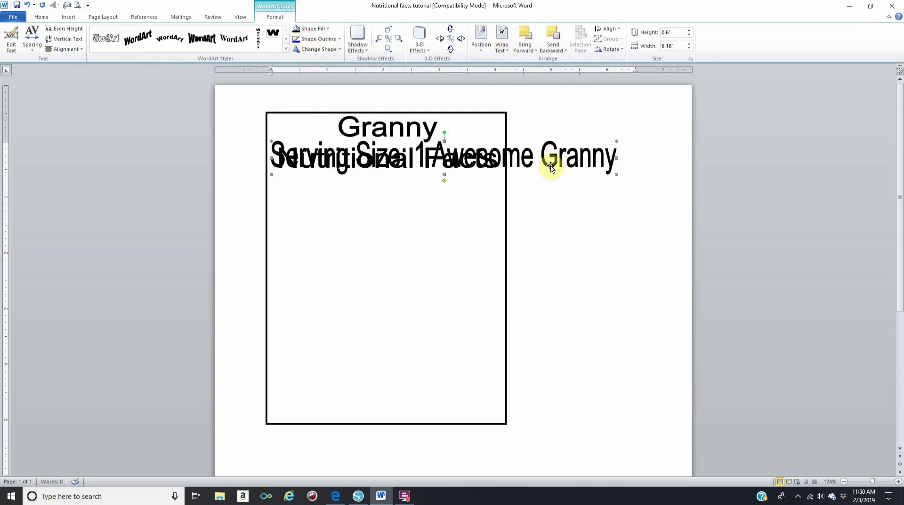
Place the Serving Size text below the heading, resized to 0.54" by 2.7"
{"action": "left_click_drag", "start_coordinate": [551, 166], "coordinate": [545, 192]}
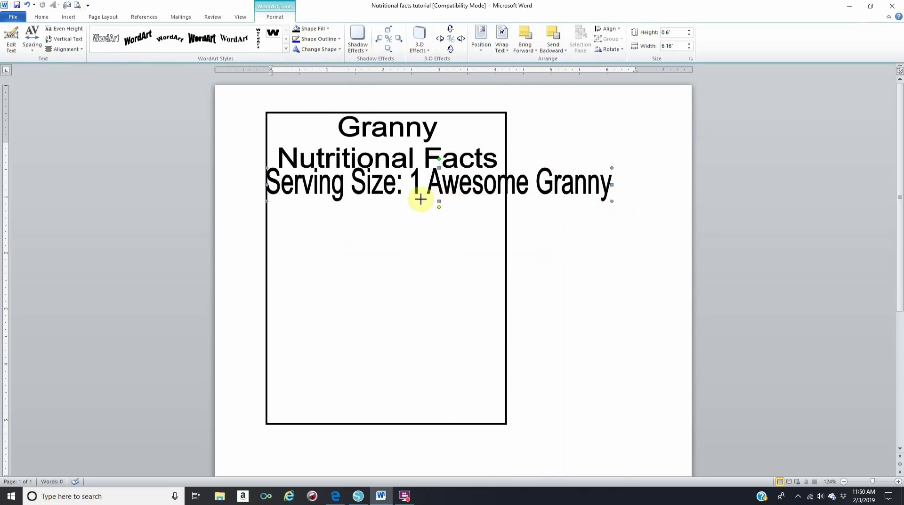
{"action": "left_click_drag", "start_coordinate": [417, 197], "coordinate": [417, 197]}
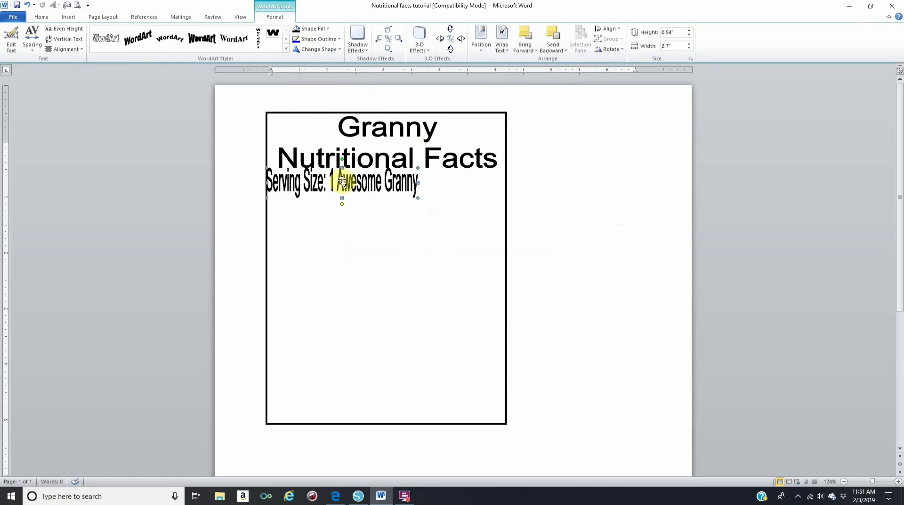
{"action": "left_click_drag", "start_coordinate": [344, 179], "coordinate": [356, 193]}
{"action": "left_click", "coordinate": [586, 196]}
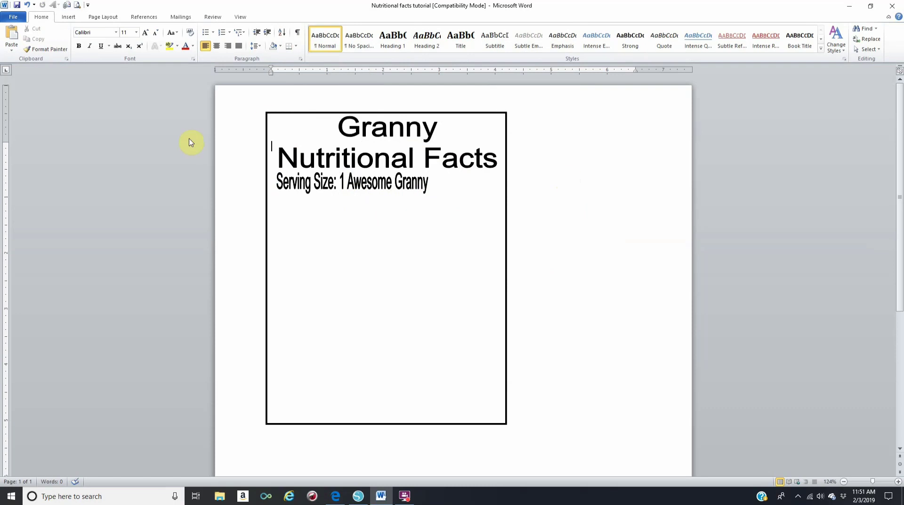
Draw a horizontal line across the box just under the Serving Size text
{"action": "left_click", "coordinate": [68, 17]}
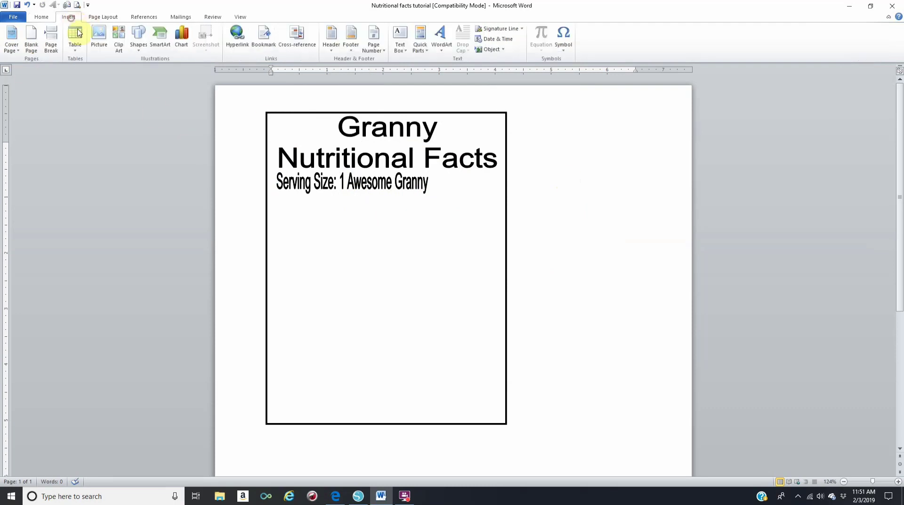
{"action": "left_click", "coordinate": [136, 41]}
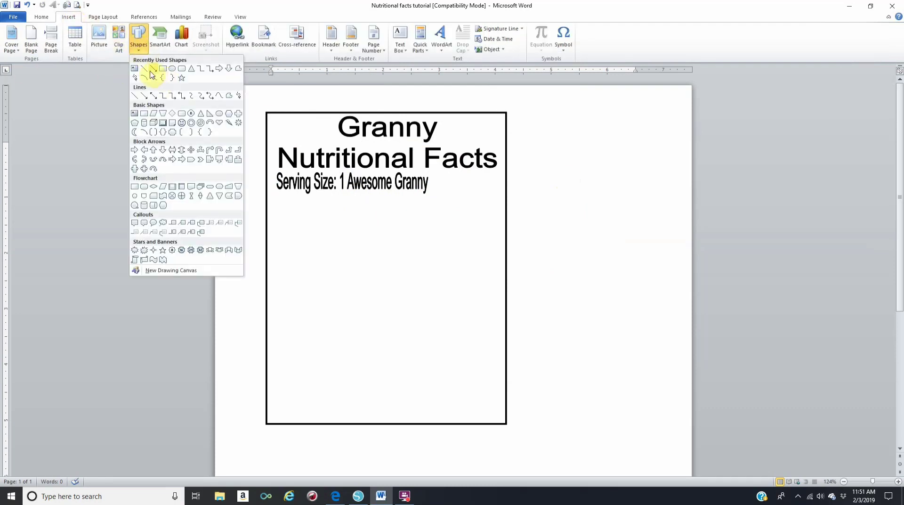
{"action": "left_click", "coordinate": [148, 73]}
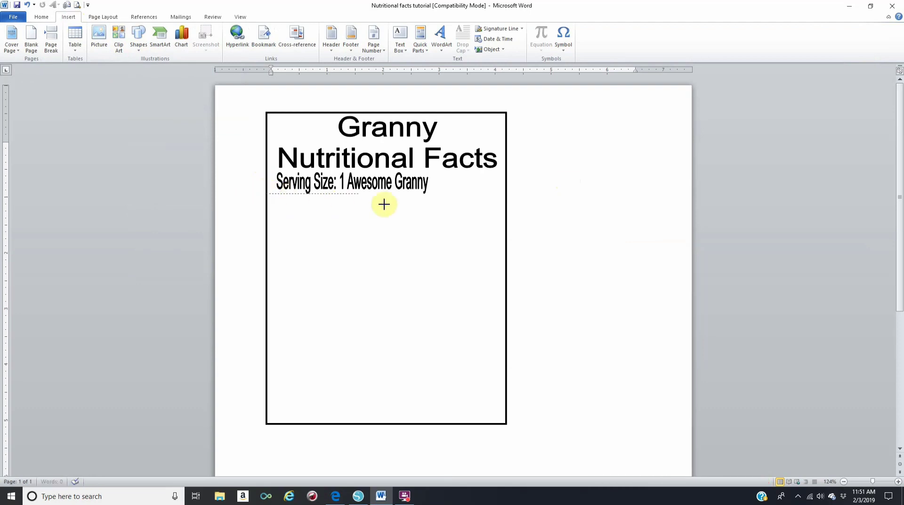
{"action": "left_click_drag", "start_coordinate": [468, 211], "coordinate": [508, 214]}
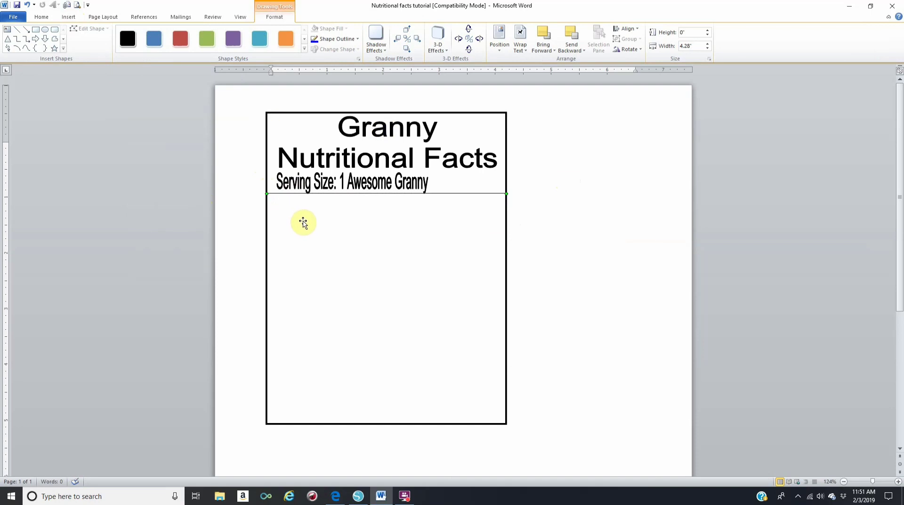
Thicken the line's outline to 2¼ pt
{"action": "left_click", "coordinate": [346, 42]}
{"action": "mouse_move", "coordinate": [348, 145]}
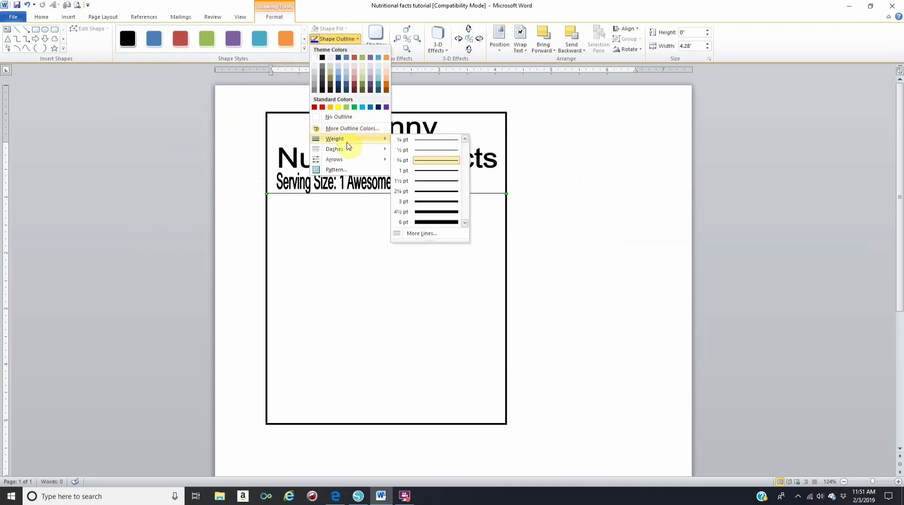
{"action": "left_click", "coordinate": [431, 197]}
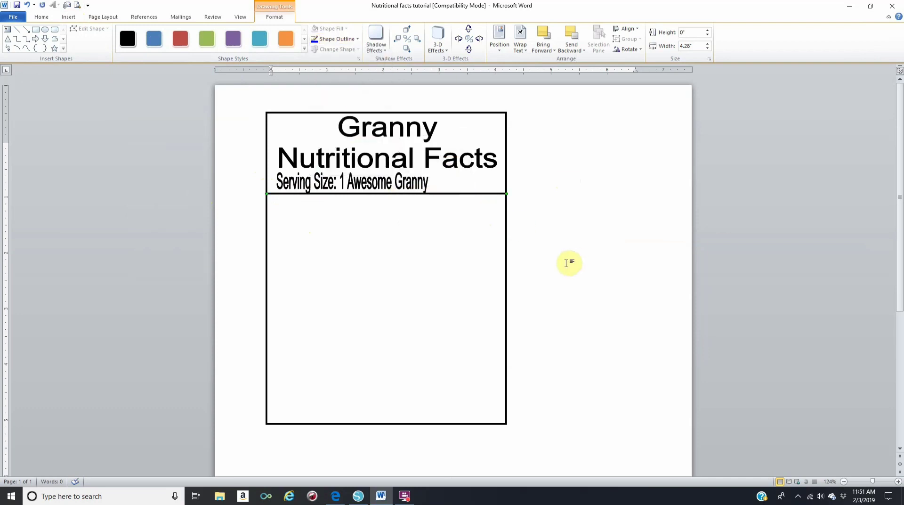
{"action": "left_click", "coordinate": [583, 202]}
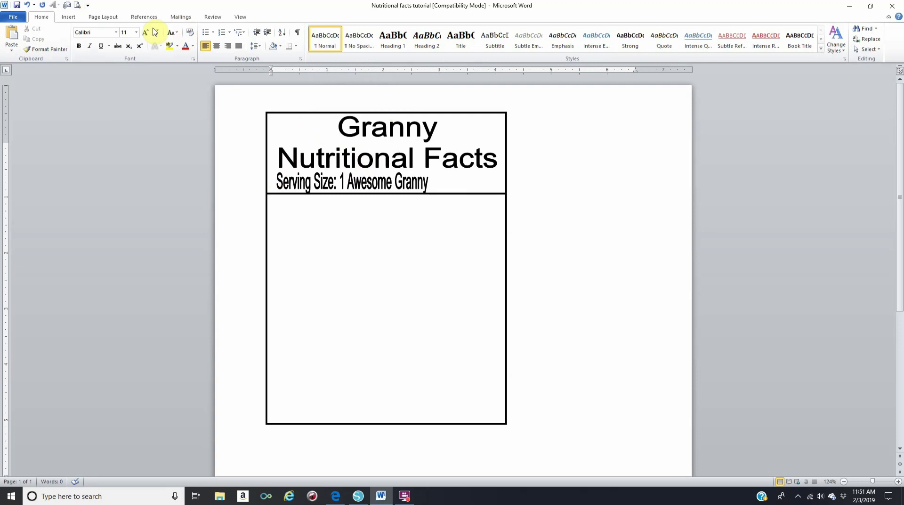
Insert a first-style WordArt with the text '% Daily Value*'
{"action": "left_click", "coordinate": [69, 16]}
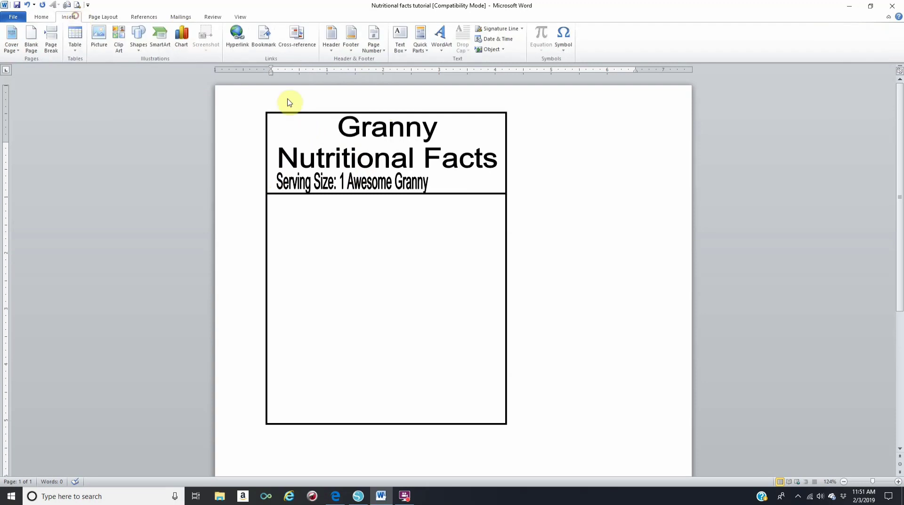
{"action": "left_click", "coordinate": [441, 38]}
{"action": "left_click", "coordinate": [455, 71]}
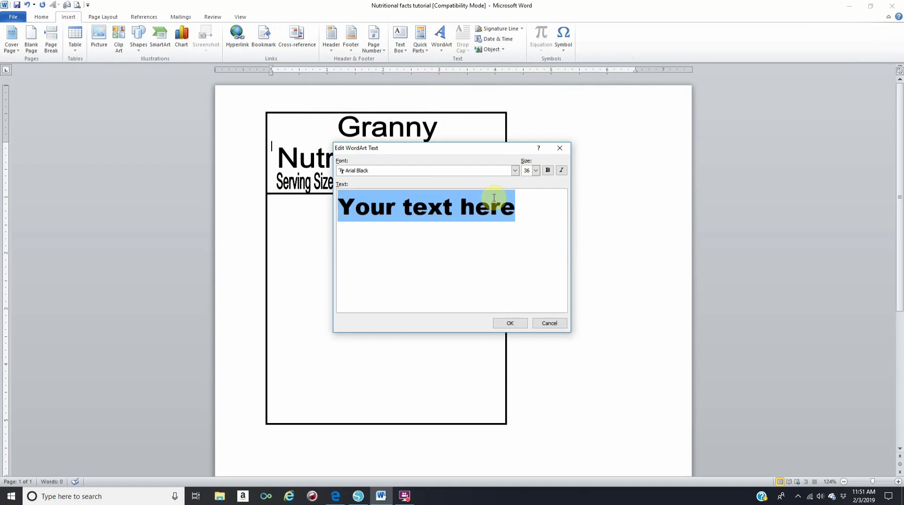
{"action": "type", "text": "%"}
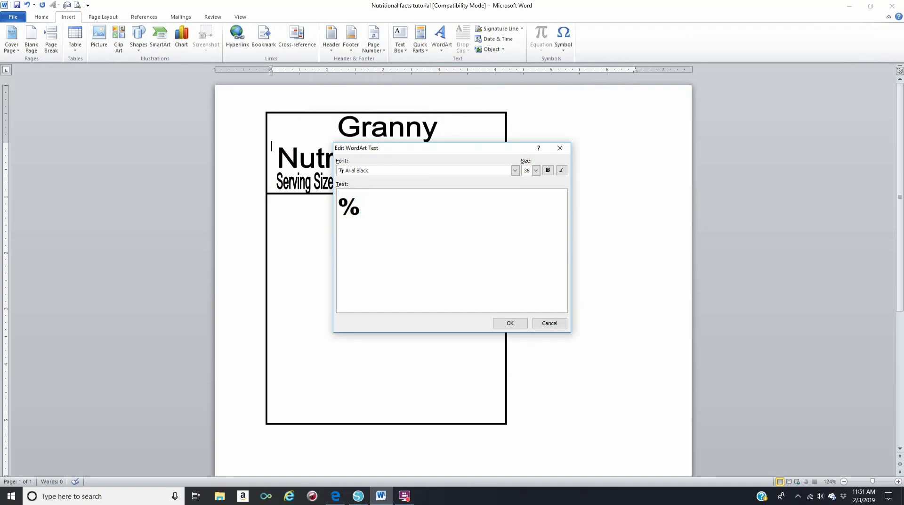
{"action": "type", "text": " Daily"}
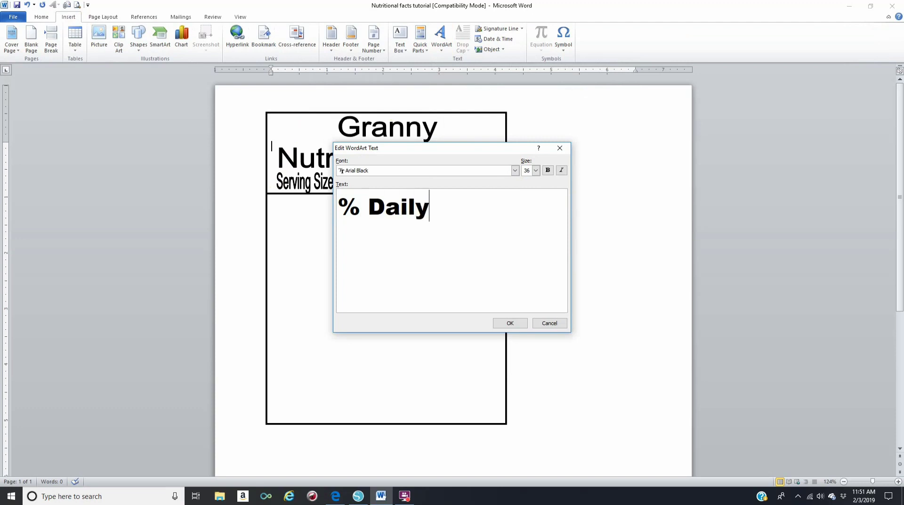
{"action": "type", "text": " Value*"}
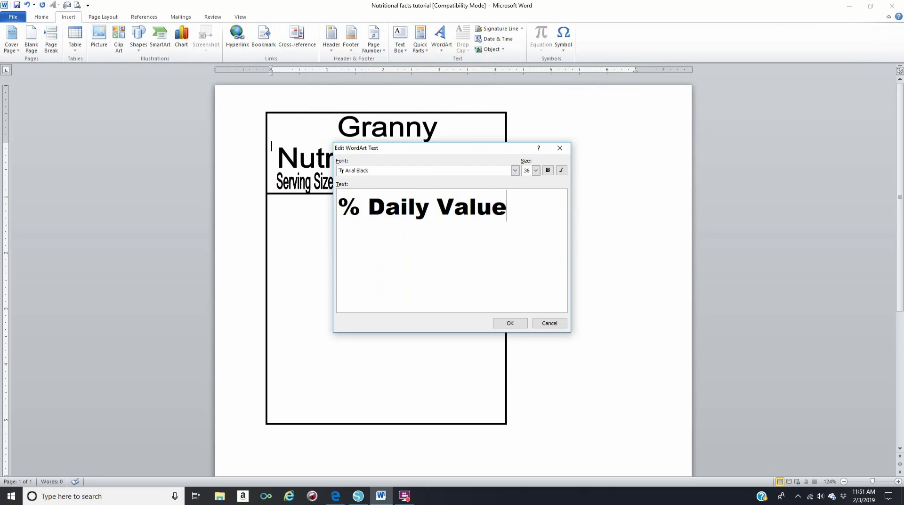
{"action": "left_click", "coordinate": [515, 323]}
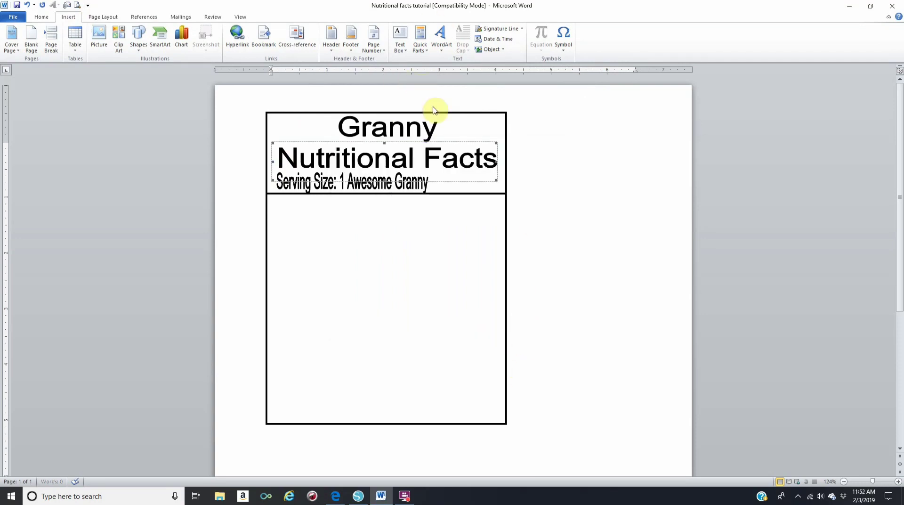
Float % Daily Value* in front of text, fill it black, and place it below the divider, 1.66" wide
{"action": "left_click", "coordinate": [510, 50]}
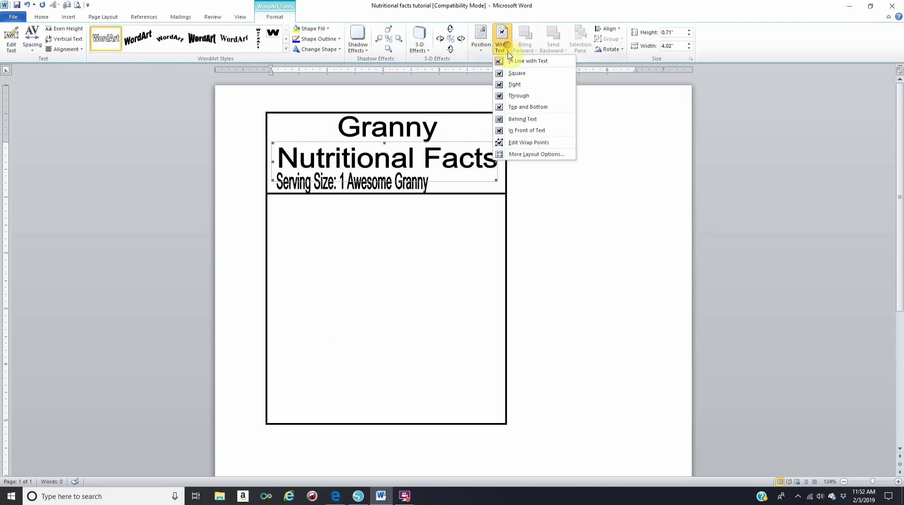
{"action": "left_click", "coordinate": [526, 131]}
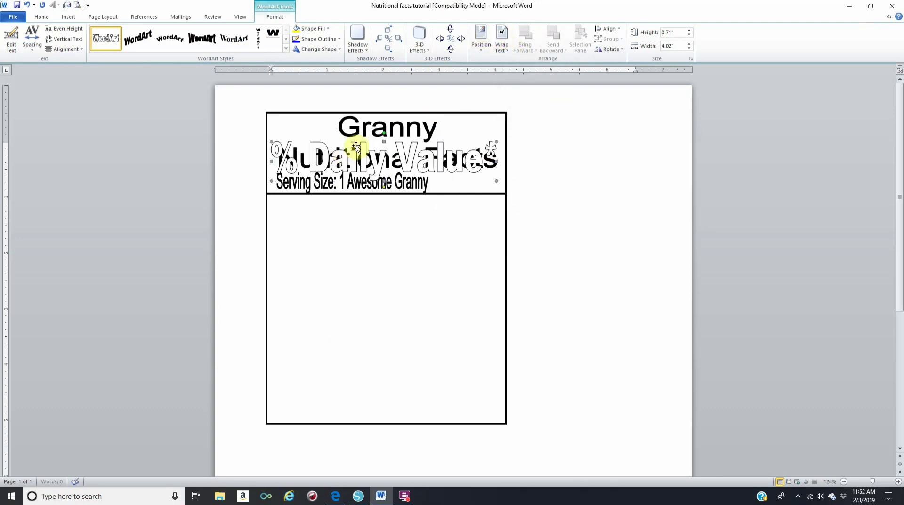
{"action": "left_click", "coordinate": [328, 29]}
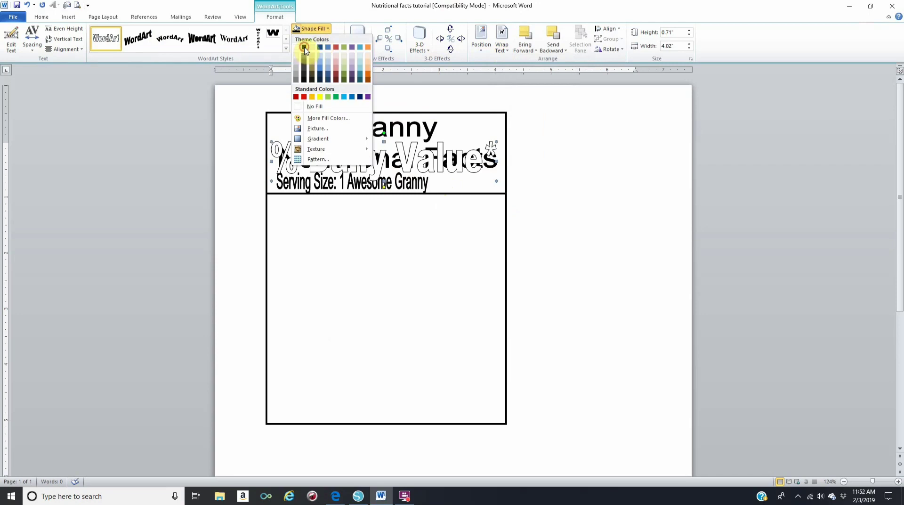
{"action": "left_click", "coordinate": [304, 47]}
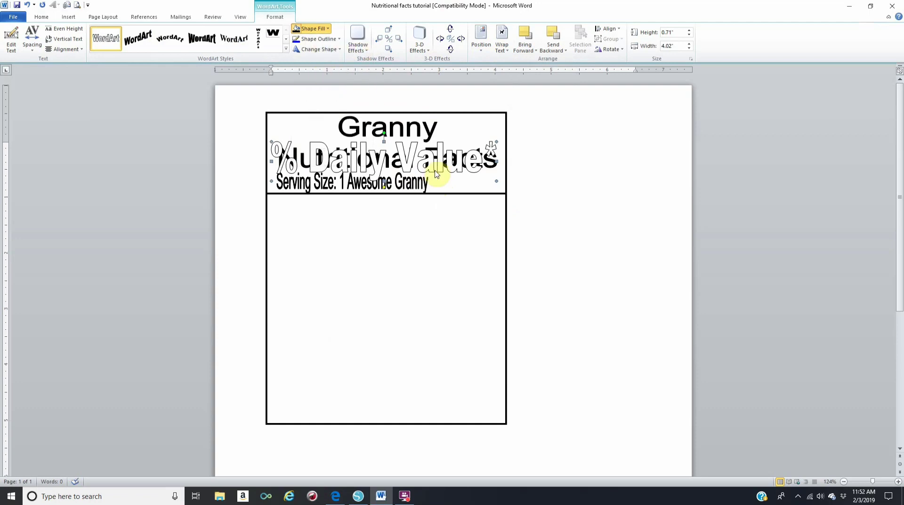
{"action": "left_click_drag", "start_coordinate": [408, 167], "coordinate": [415, 219]}
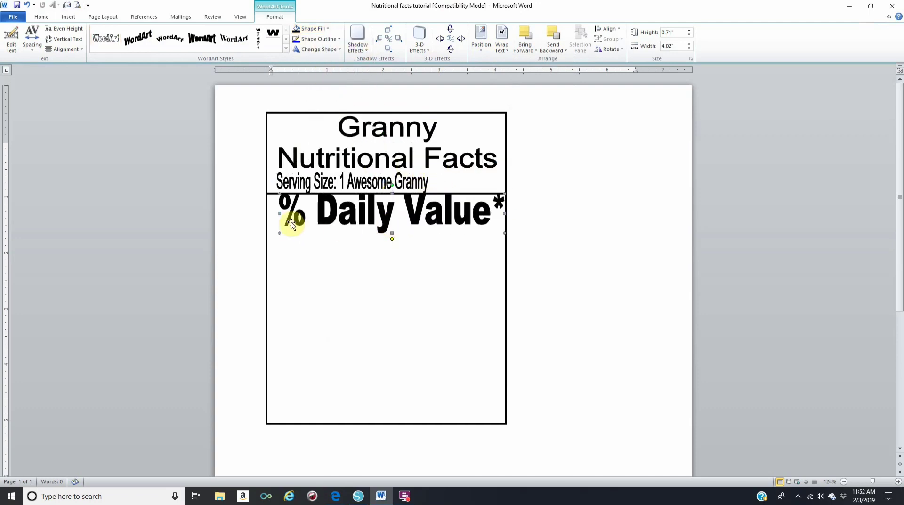
{"action": "left_click_drag", "start_coordinate": [341, 237], "coordinate": [411, 233]}
Switch % Daily Value* to Arial Narrow and shorten it to 0.33" by 1.66" under the divider
{"action": "right_click", "coordinate": [458, 215]}
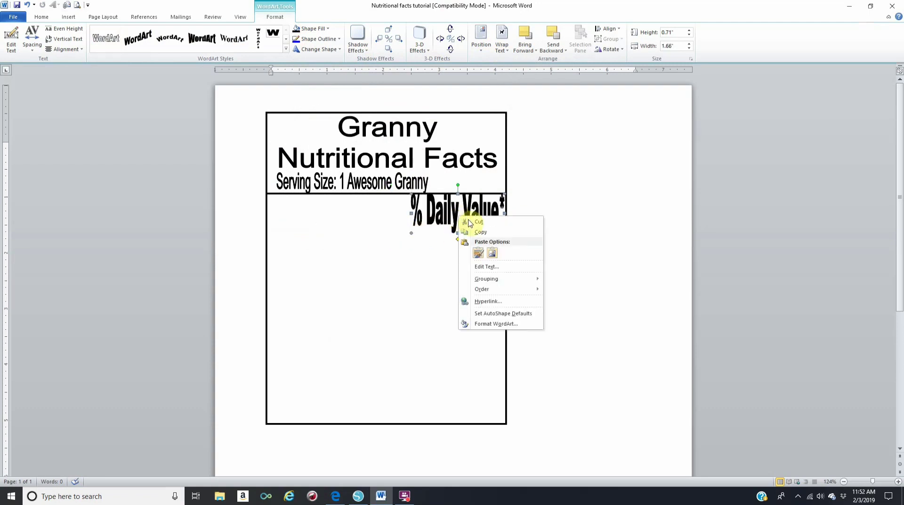
{"action": "left_click", "coordinate": [481, 265]}
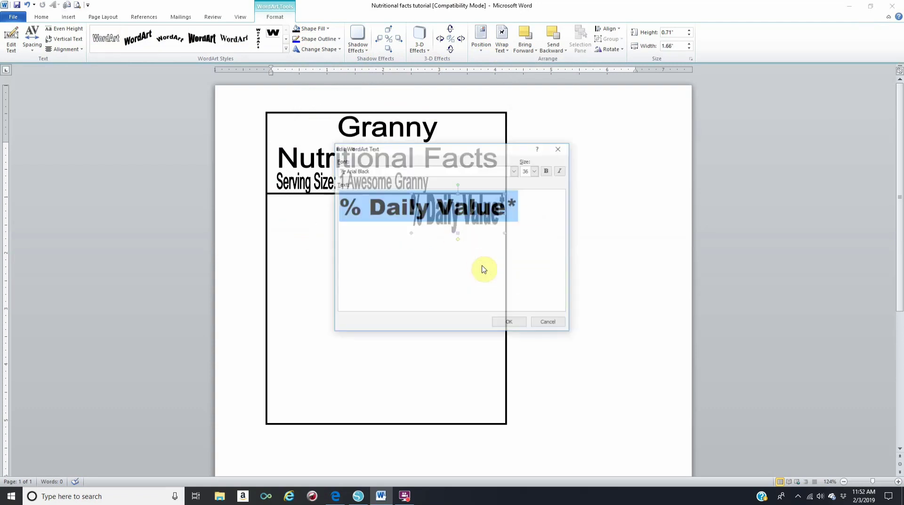
{"action": "left_click", "coordinate": [516, 170]}
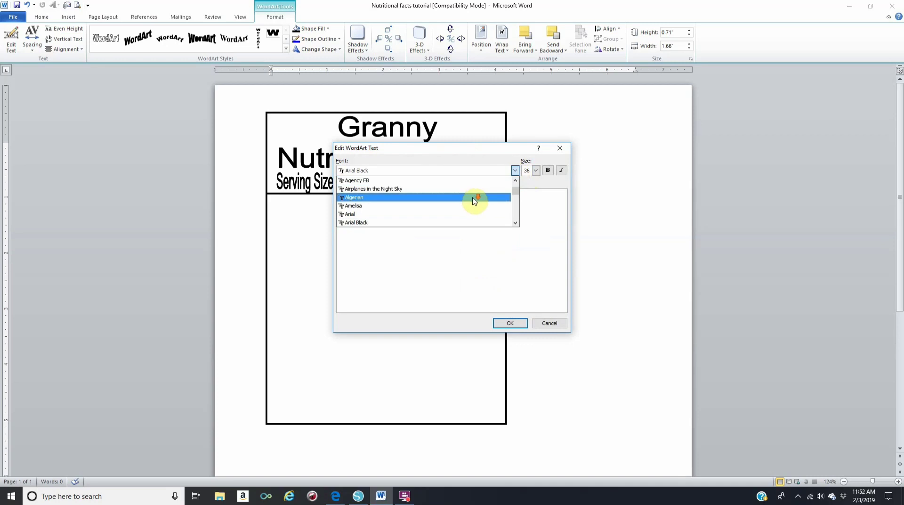
{"action": "scroll", "coordinate": [476, 198], "scroll_direction": "up", "scroll_amount": 2}
{"action": "left_click", "coordinate": [449, 222]}
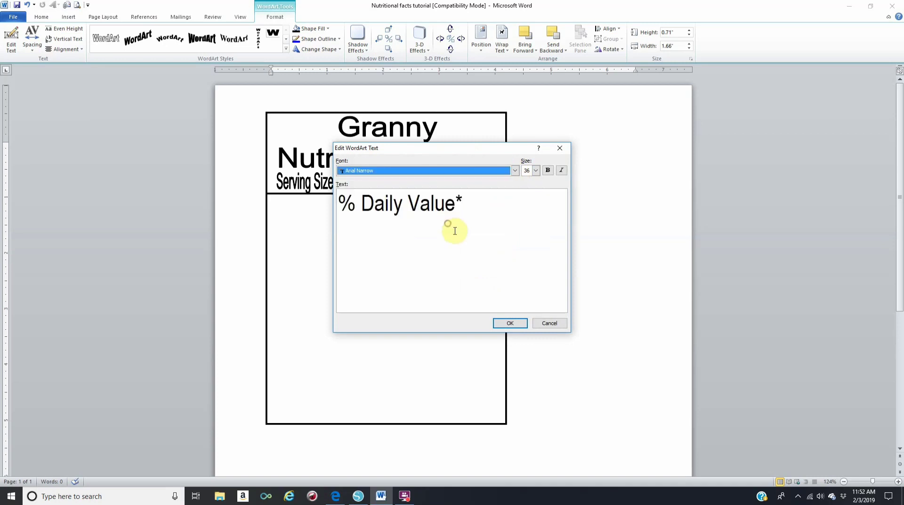
{"action": "left_click", "coordinate": [504, 321]}
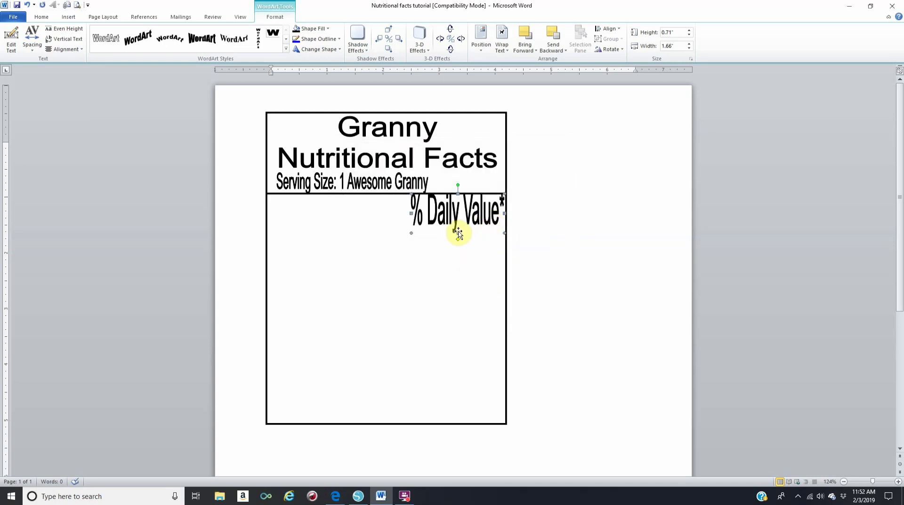
{"action": "left_click_drag", "start_coordinate": [457, 231], "coordinate": [457, 212]}
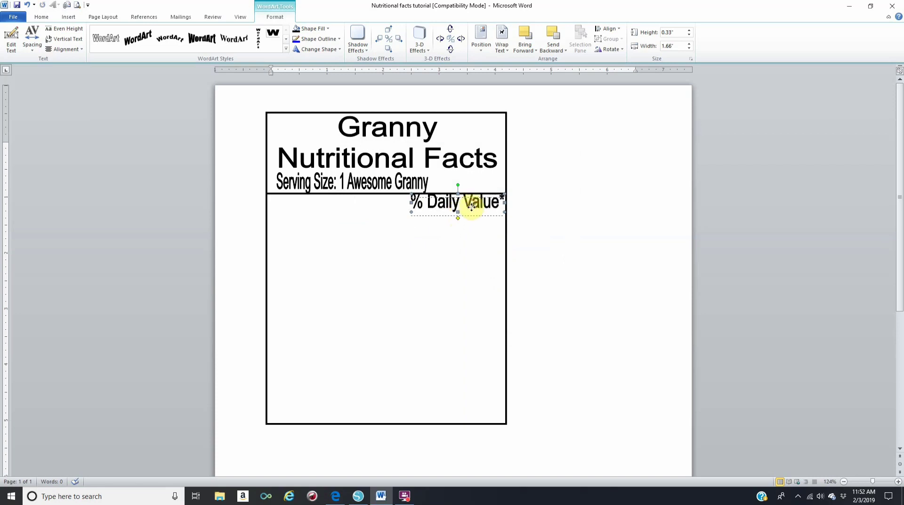
{"action": "left_click_drag", "start_coordinate": [472, 207], "coordinate": [471, 210]}
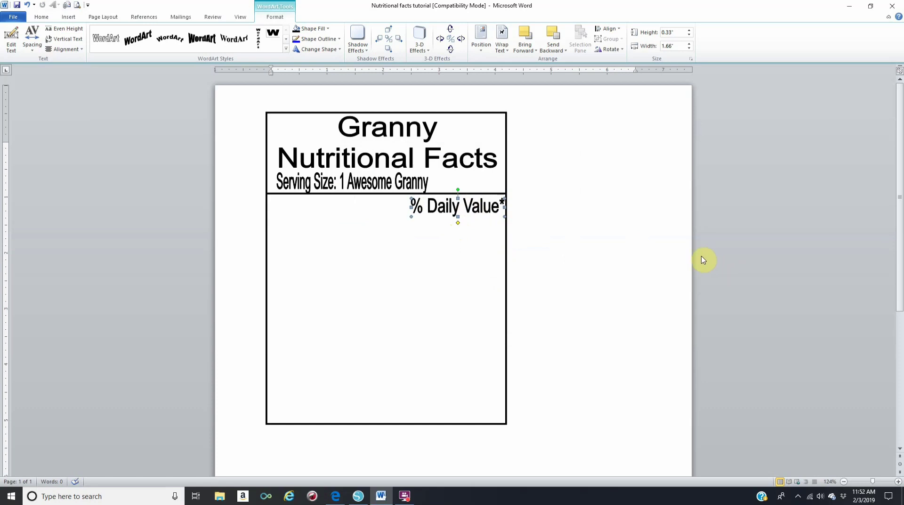
Draw a horizontal line across the label just under the % Daily Value* heading, 1½ pt thick
{"action": "left_click", "coordinate": [333, 158]}
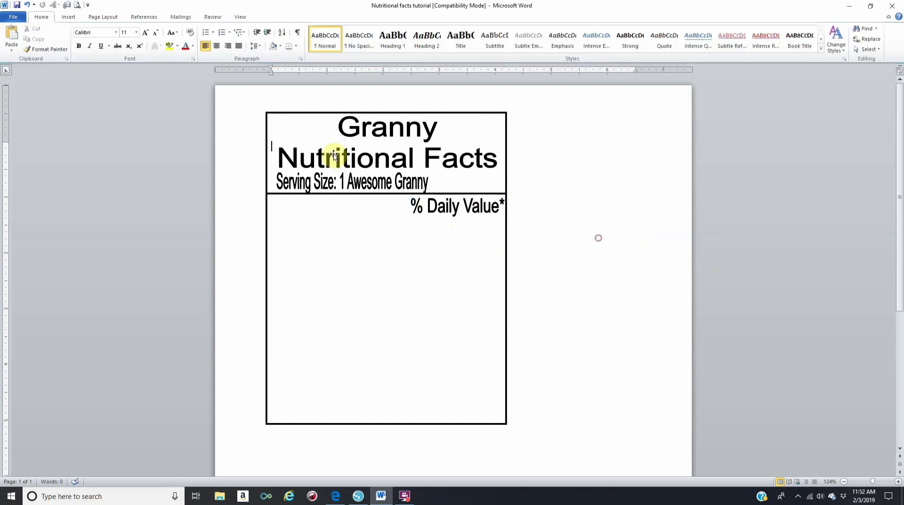
{"action": "left_click", "coordinate": [69, 17]}
{"action": "left_click", "coordinate": [138, 40]}
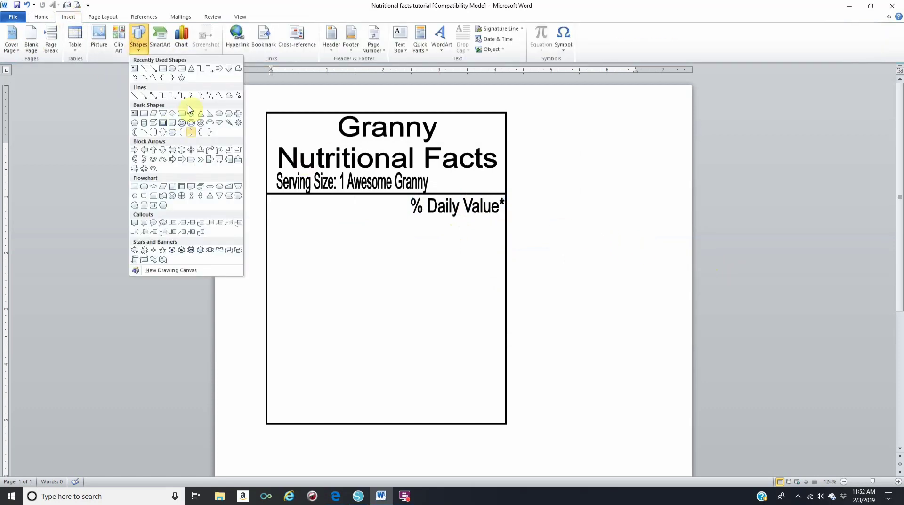
{"action": "left_click", "coordinate": [145, 72]}
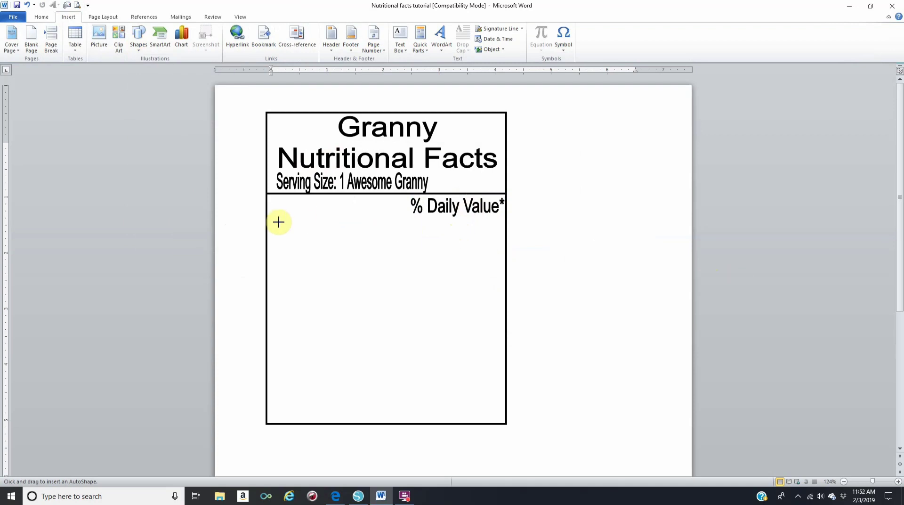
{"action": "left_click_drag", "start_coordinate": [267, 215], "coordinate": [505, 228]}
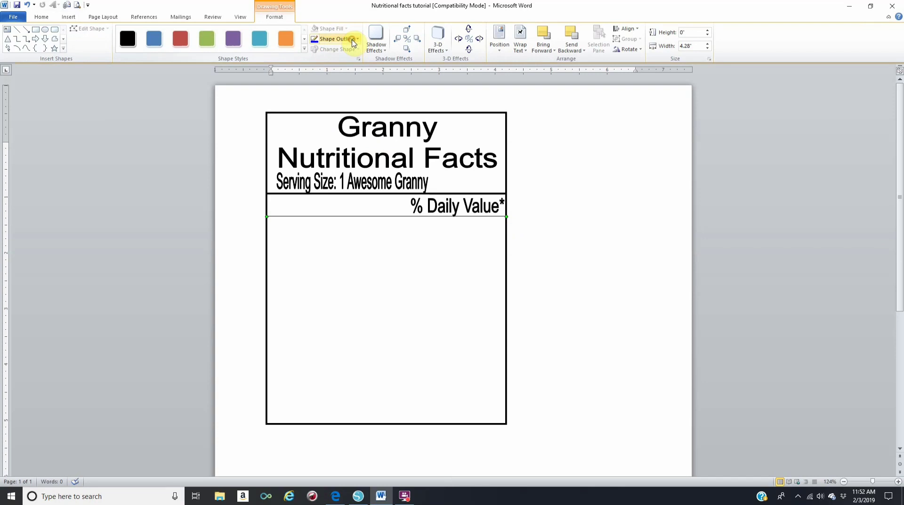
{"action": "left_click", "coordinate": [354, 40]}
{"action": "mouse_move", "coordinate": [377, 145]}
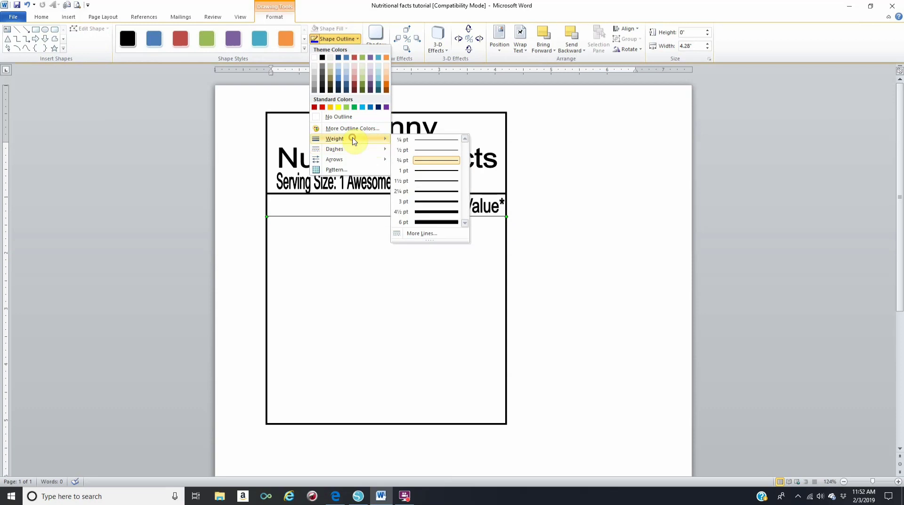
{"action": "left_click", "coordinate": [432, 182]}
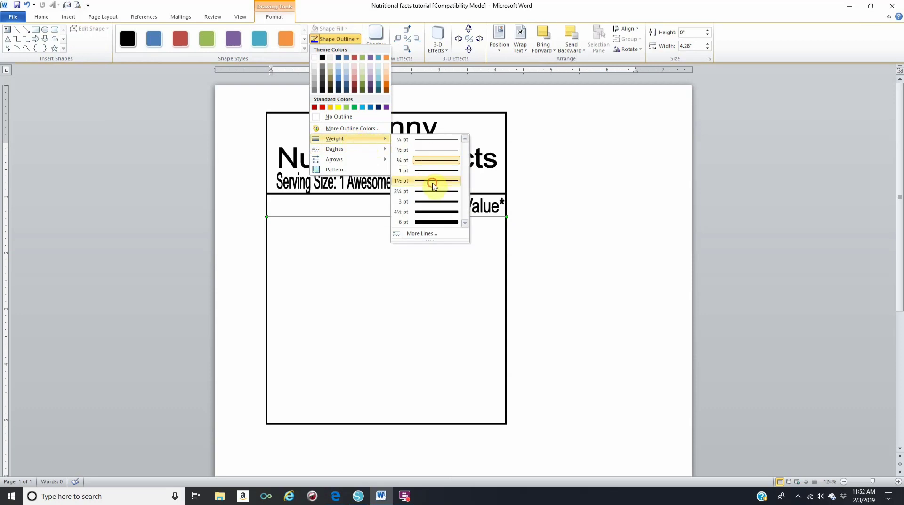
{"action": "left_click", "coordinate": [602, 269]}
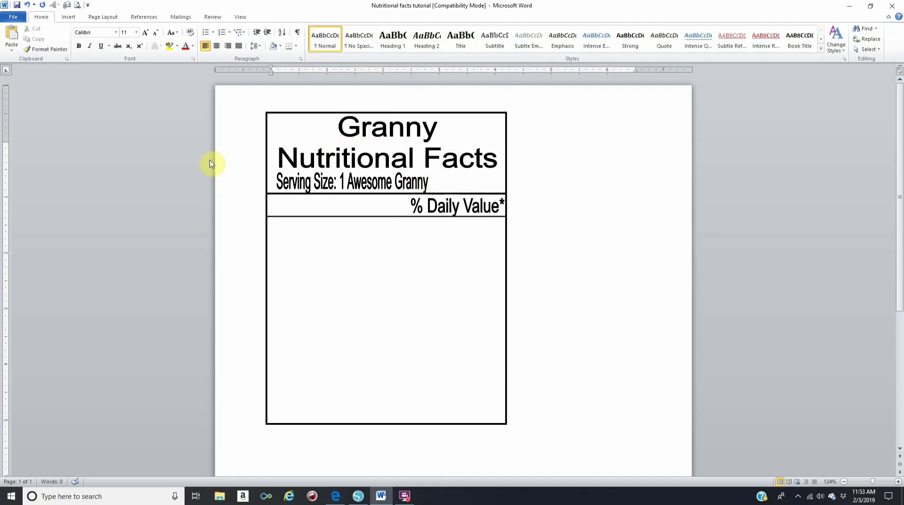
Insert first-style WordArt reading 'Unconditional Love 100%' and set its font to Arial Narrow
{"action": "left_click", "coordinate": [68, 16]}
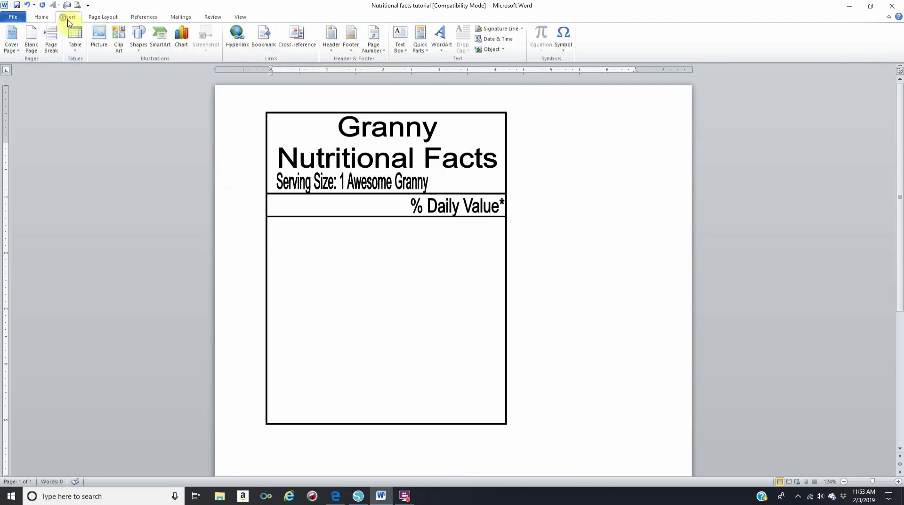
{"action": "left_click", "coordinate": [436, 44]}
{"action": "left_click", "coordinate": [442, 64]}
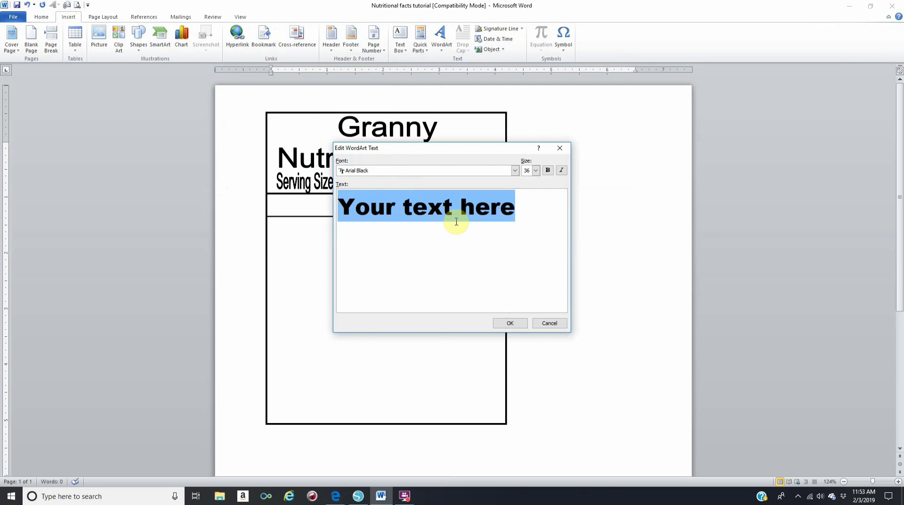
{"action": "type", "text": "Unco"}
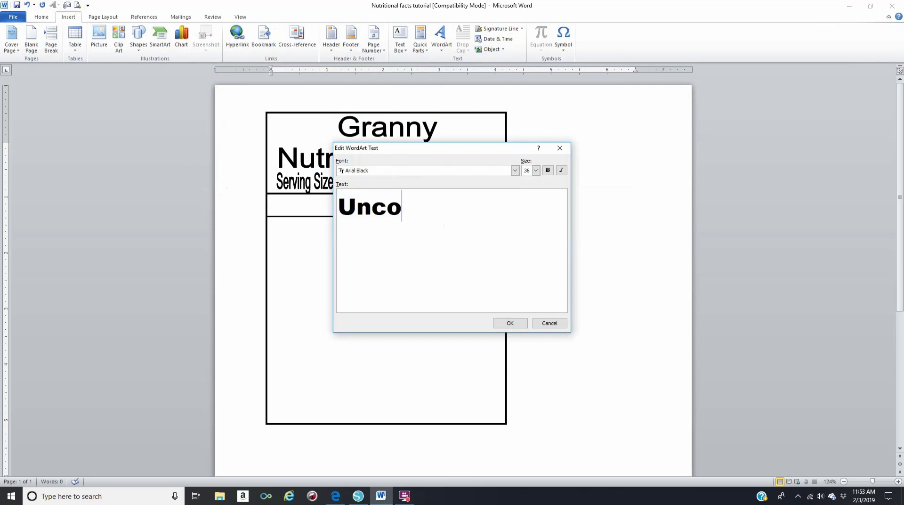
{"action": "type", "text": "nd tional"}
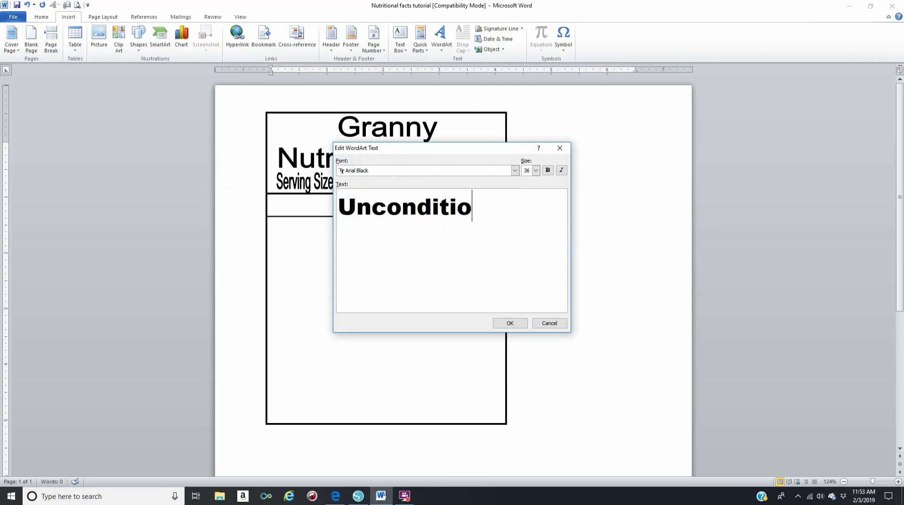
{"action": "type", "text": " Love"}
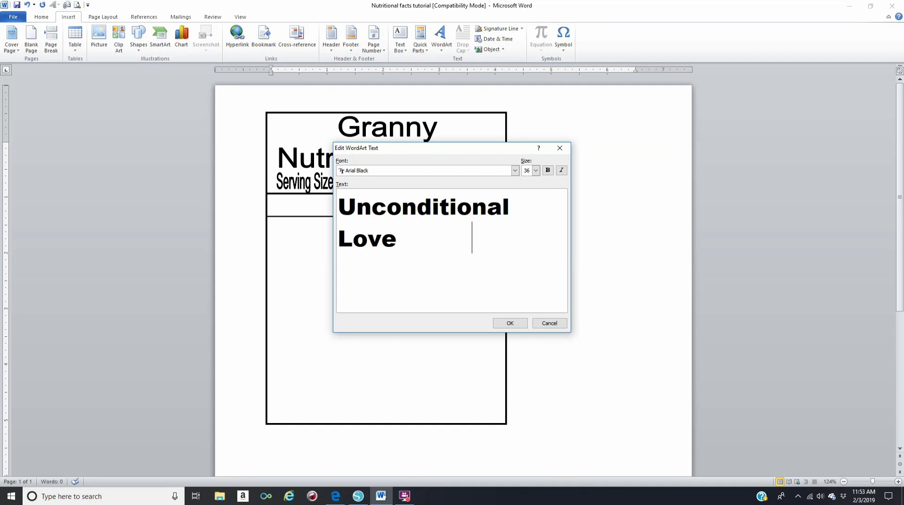
{"action": "type", "text": "100"}
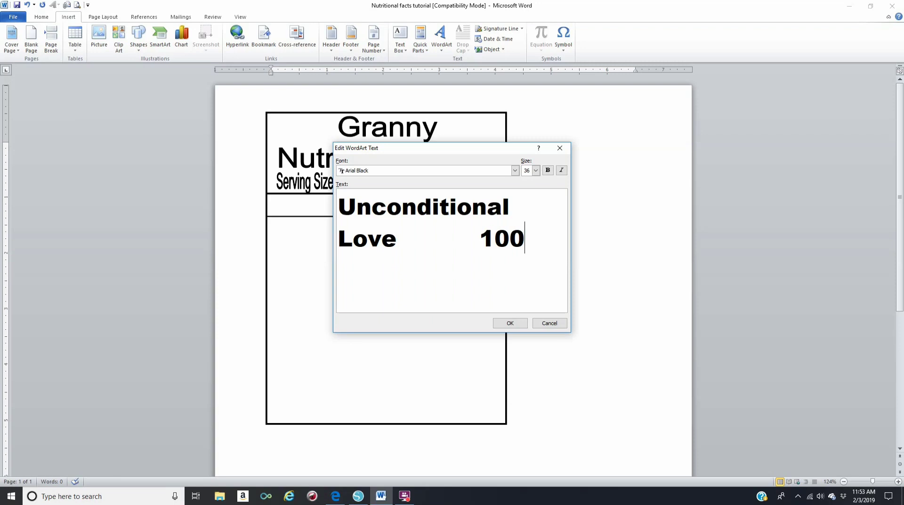
{"action": "type", "text": "%"}
{"action": "left_click_drag", "start_coordinate": [549, 239], "coordinate": [337, 201]}
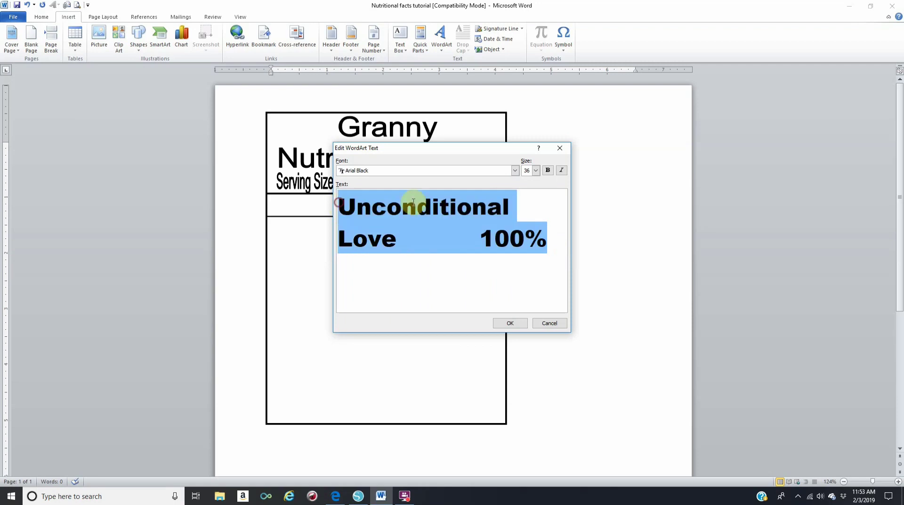
{"action": "left_click", "coordinate": [515, 170]}
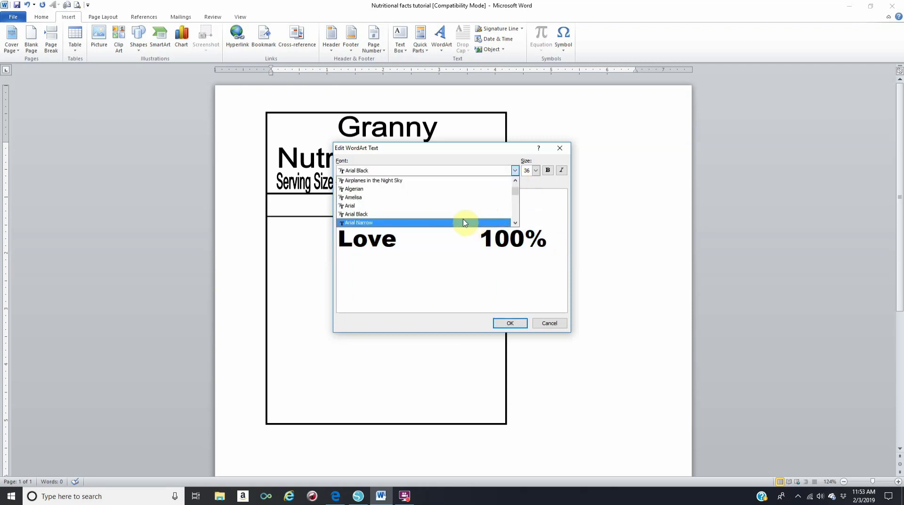
{"action": "left_click", "coordinate": [463, 223]}
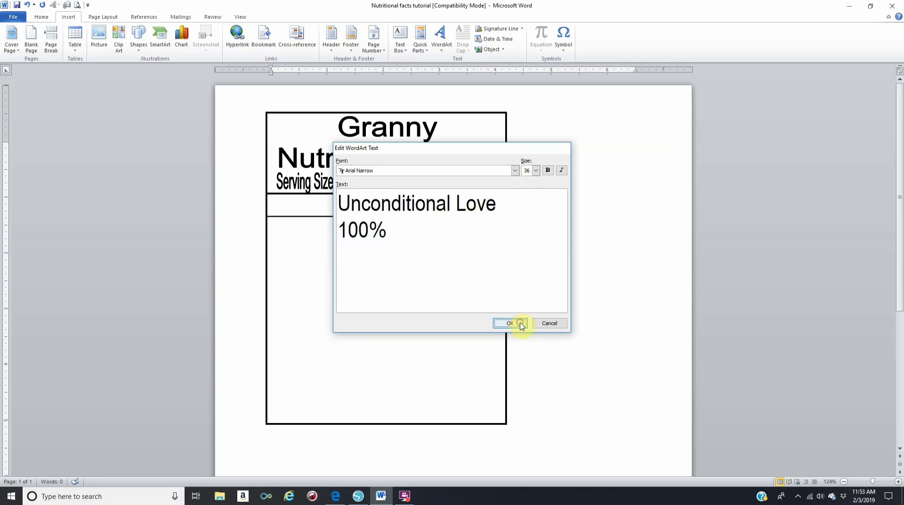
{"action": "left_click", "coordinate": [520, 324]}
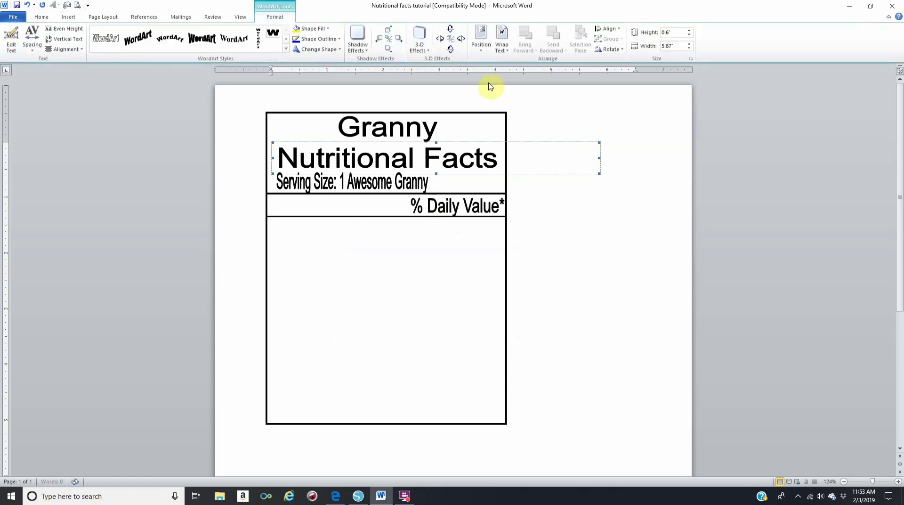
Set the Unconditional Love WordArt to In Front of Text with a black fill
{"action": "left_click", "coordinate": [502, 42]}
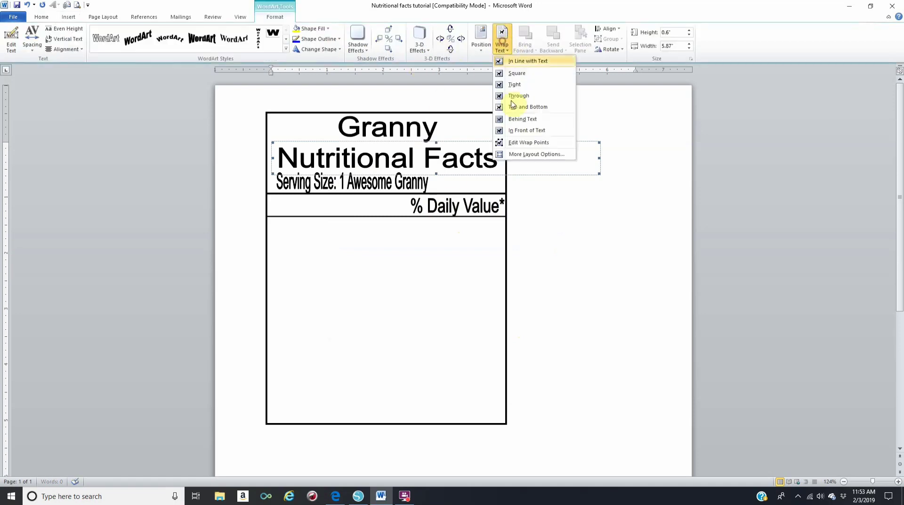
{"action": "left_click", "coordinate": [521, 131]}
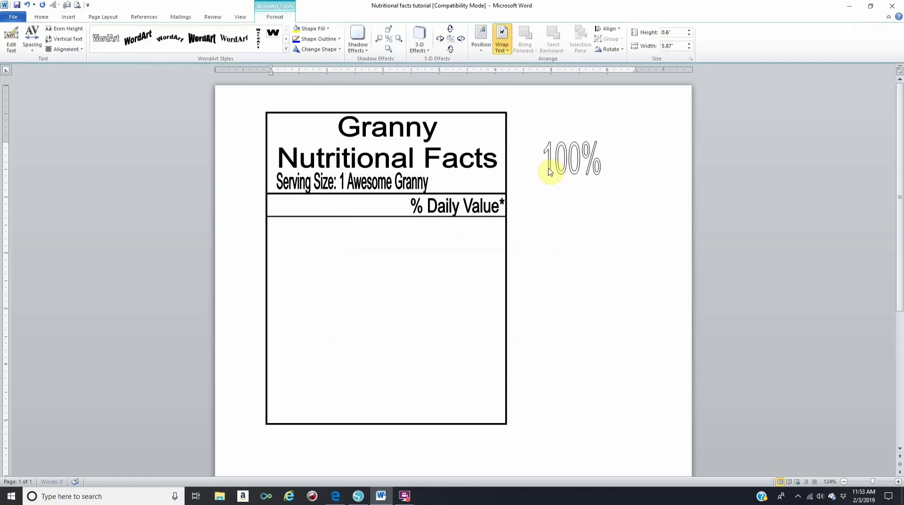
{"action": "left_click", "coordinate": [312, 28]}
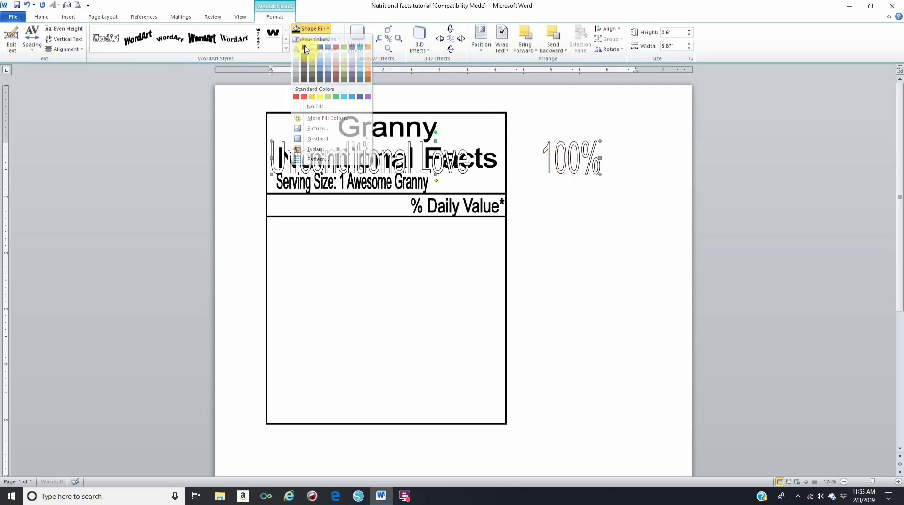
{"action": "left_click", "coordinate": [304, 48]}
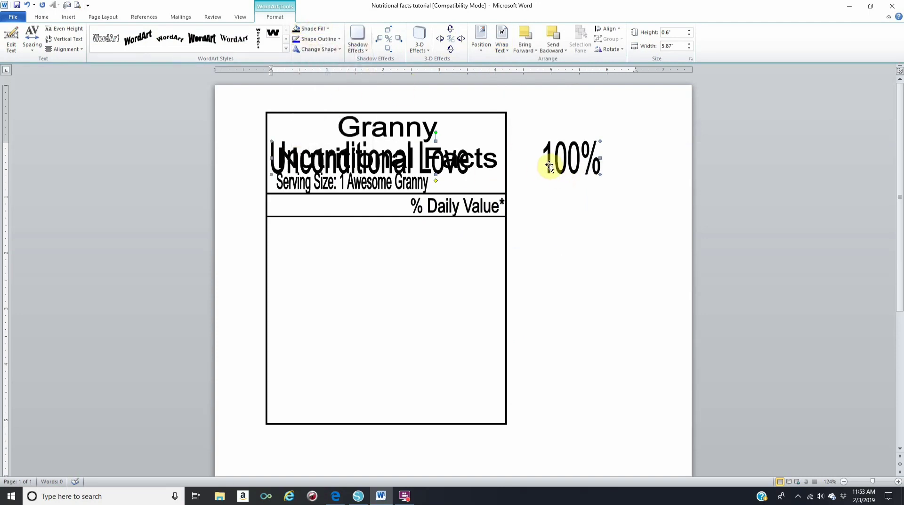
Move the WordArt below % Daily Value and resize it to about 0.47" by 4.15"
{"action": "left_click_drag", "start_coordinate": [549, 165], "coordinate": [545, 247]}
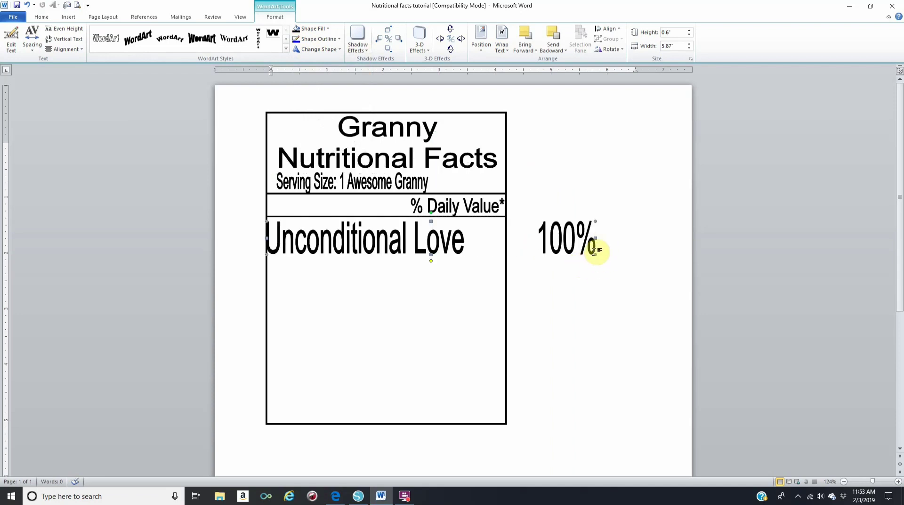
{"action": "left_click_drag", "start_coordinate": [596, 255], "coordinate": [500, 260]}
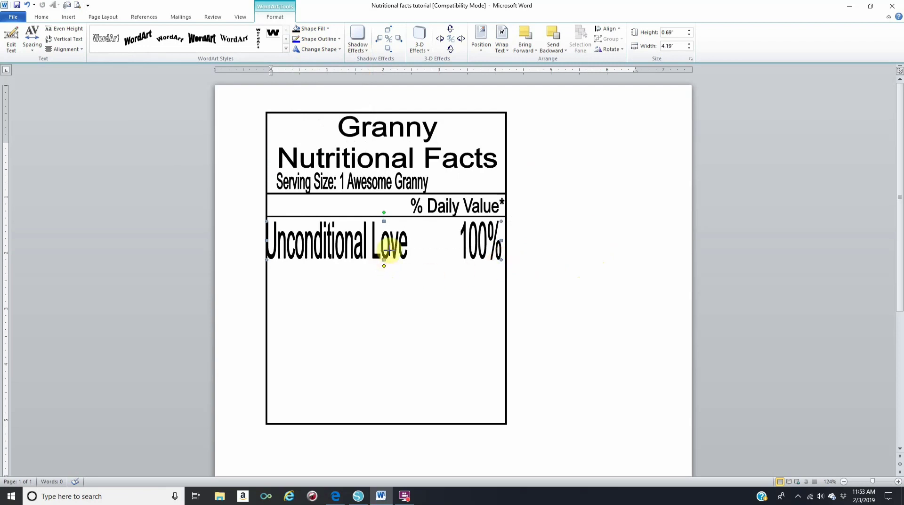
{"action": "left_click_drag", "start_coordinate": [384, 260], "coordinate": [384, 250]}
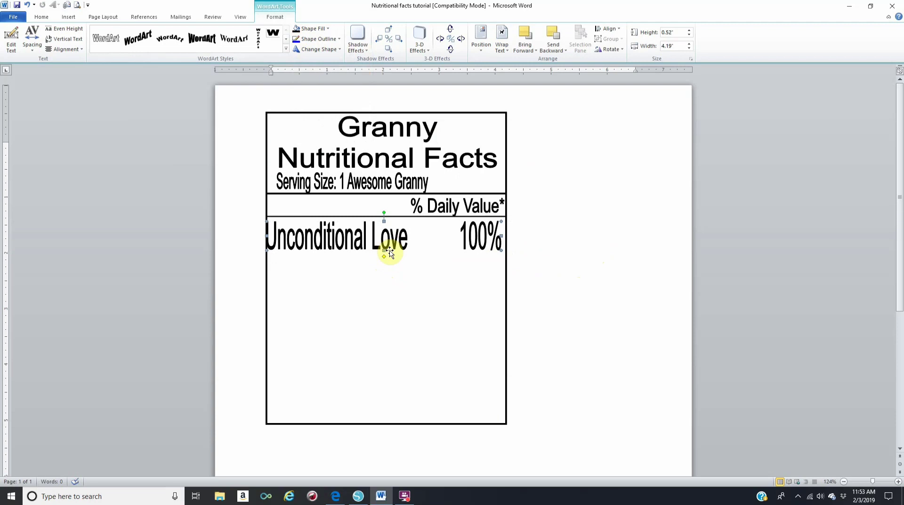
{"action": "left_click", "coordinate": [345, 243]}
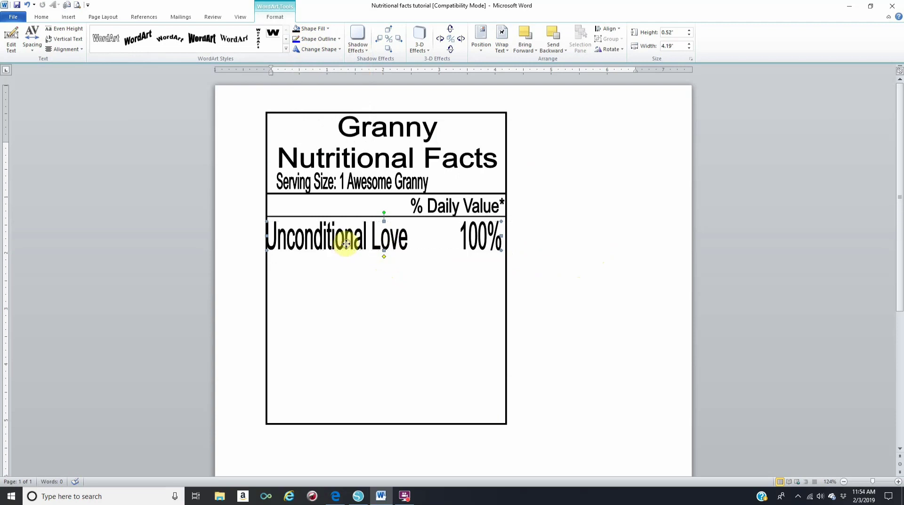
{"action": "left_click_drag", "start_coordinate": [346, 243], "coordinate": [351, 243]}
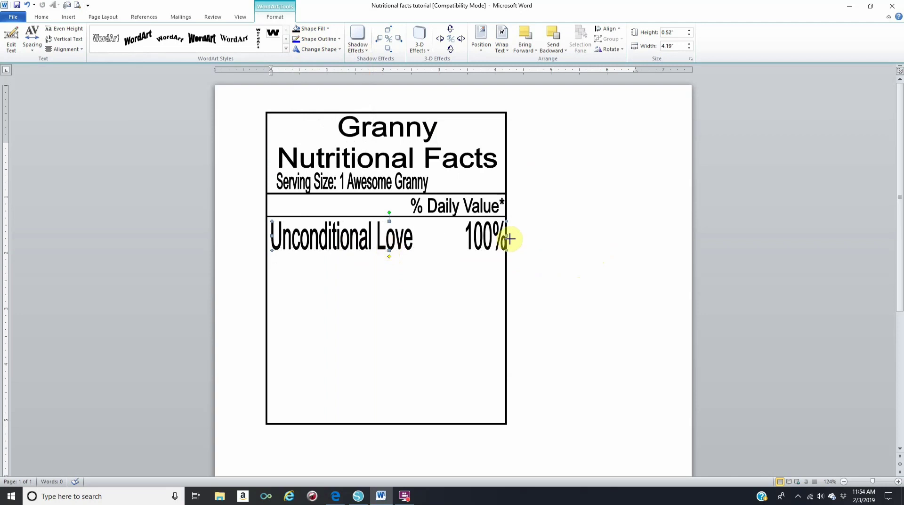
{"action": "left_click_drag", "start_coordinate": [505, 237], "coordinate": [503, 235]}
{"action": "left_click", "coordinate": [585, 240]}
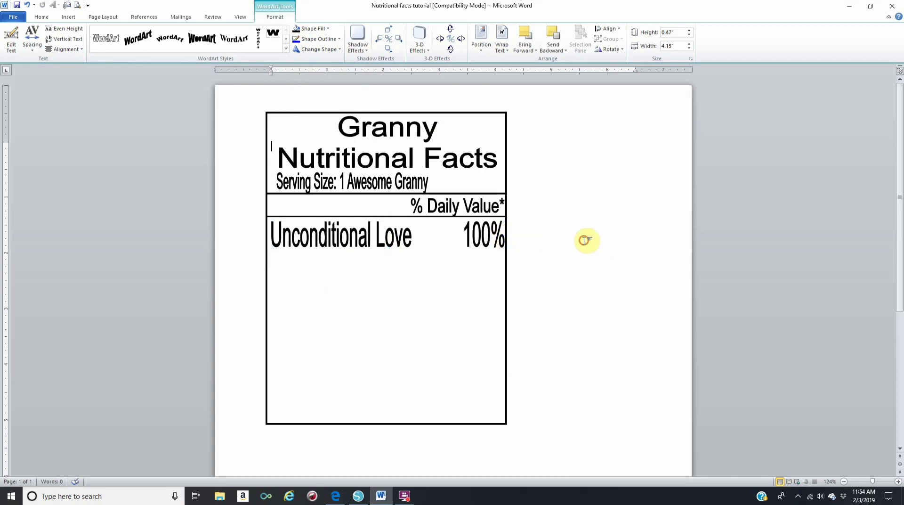
Copy the divider line and place the duplicate under the Unconditional Love row
{"action": "left_click", "coordinate": [348, 217]}
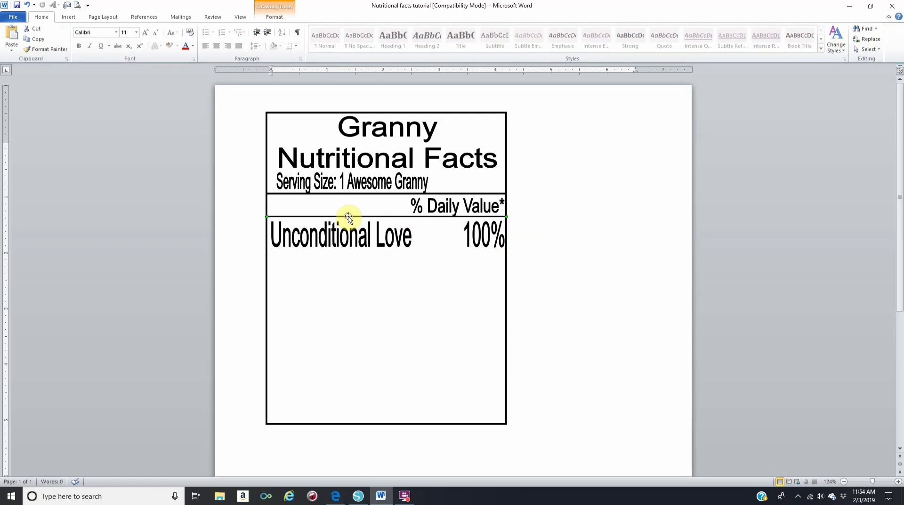
{"action": "right_click", "coordinate": [347, 216]}
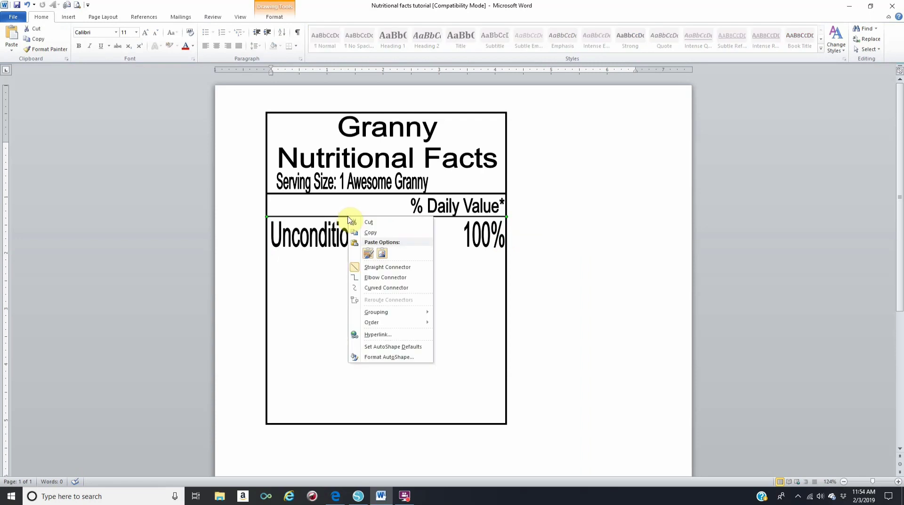
{"action": "left_click", "coordinate": [368, 234]}
{"action": "right_click", "coordinate": [364, 220]}
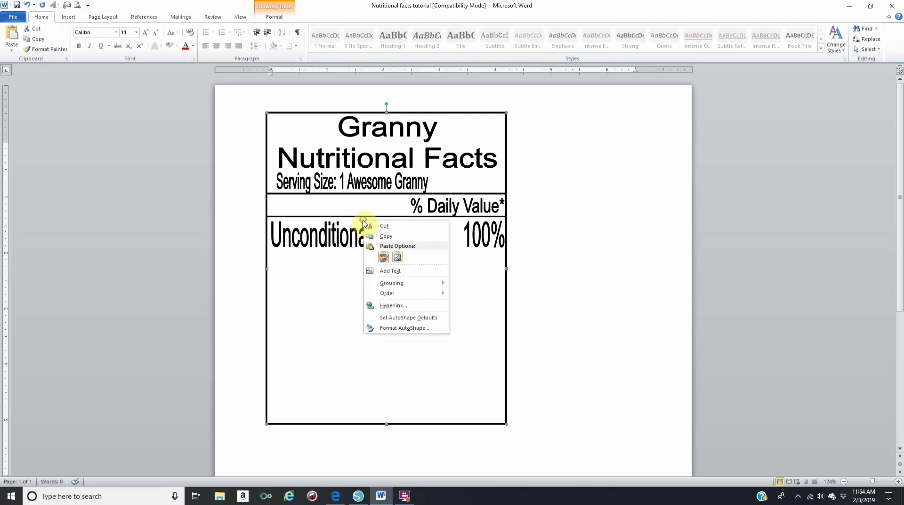
{"action": "left_click", "coordinate": [381, 257]}
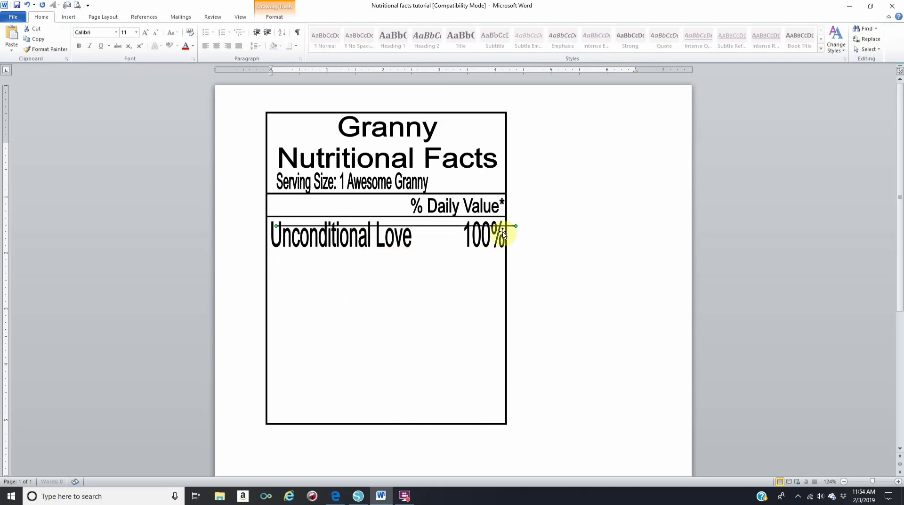
{"action": "left_click_drag", "start_coordinate": [451, 227], "coordinate": [443, 254]}
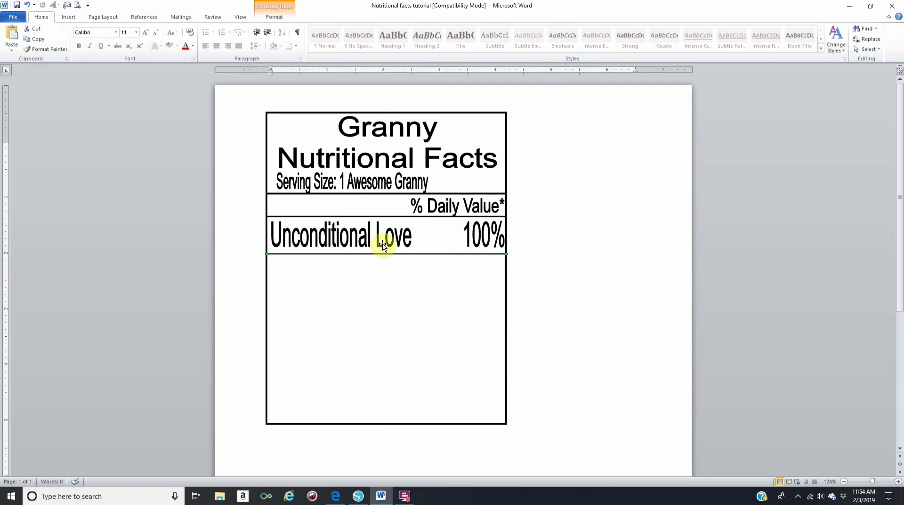
{"action": "left_click", "coordinate": [581, 257]}
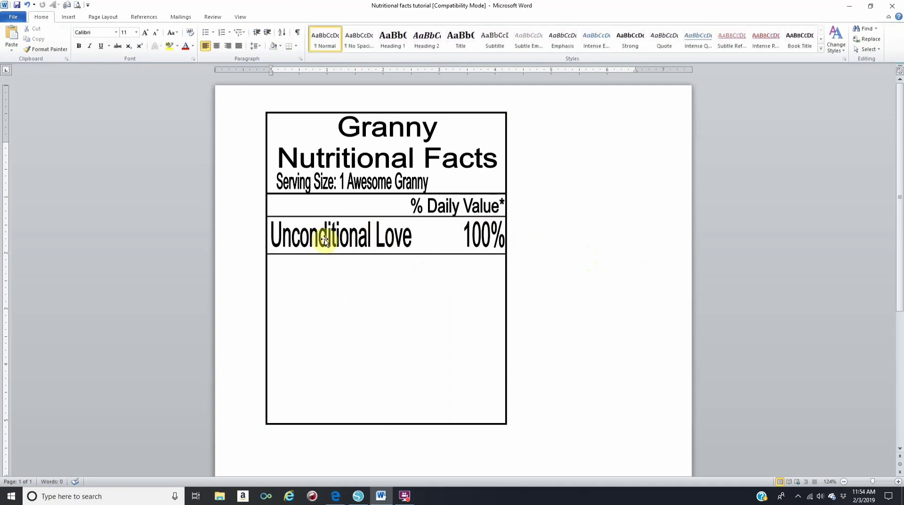
Duplicate the Unconditional Love WordArt and move the copy below the new divider
{"action": "left_click", "coordinate": [325, 239]}
{"action": "right_click", "coordinate": [333, 242]}
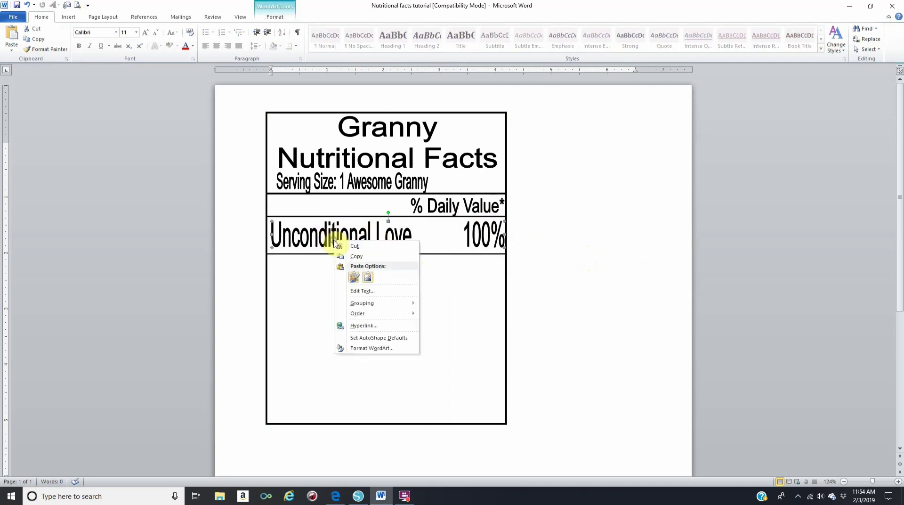
{"action": "left_click", "coordinate": [358, 258]}
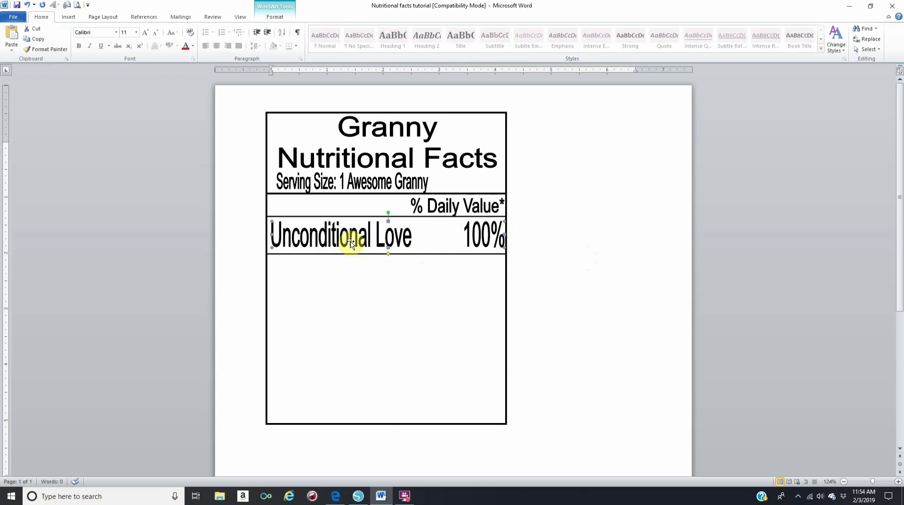
{"action": "right_click", "coordinate": [351, 241]}
{"action": "left_click", "coordinate": [373, 279]}
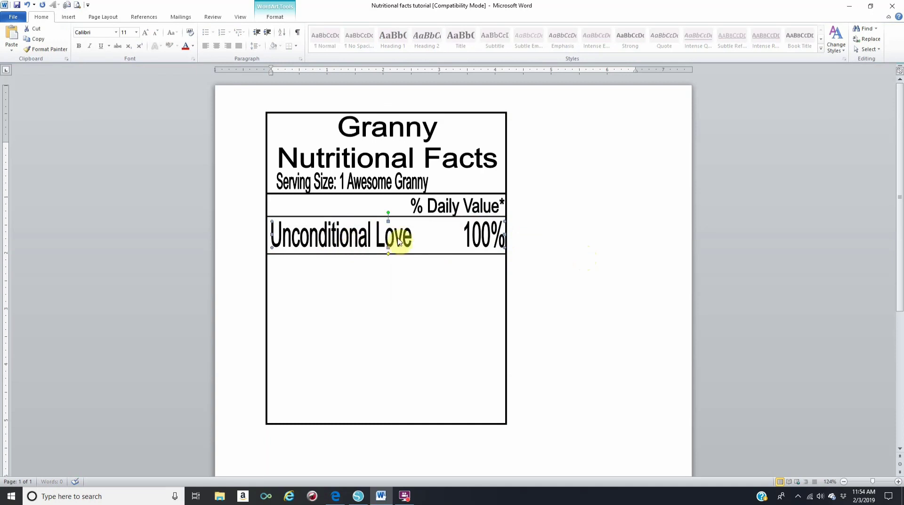
{"action": "left_click_drag", "start_coordinate": [407, 248], "coordinate": [396, 278]}
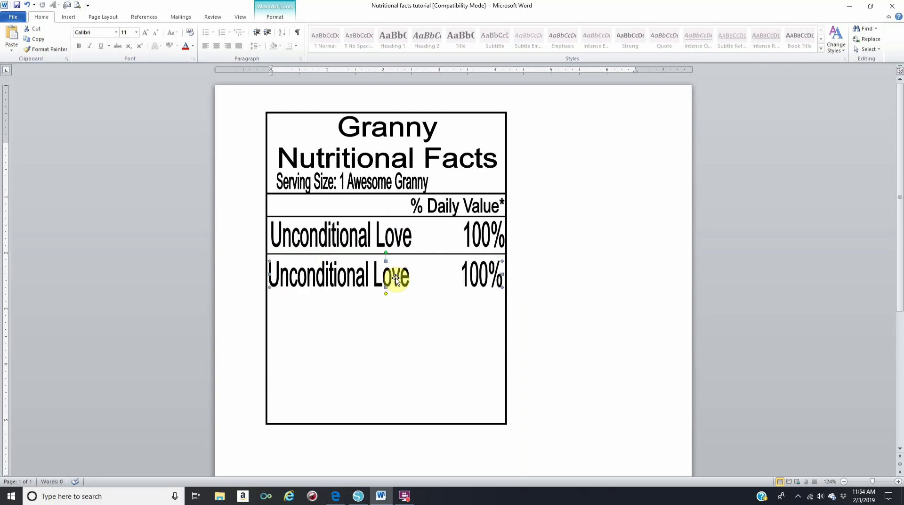
Change the duplicate WordArt's text to 'Coolness 100%'
{"action": "right_click", "coordinate": [396, 278]}
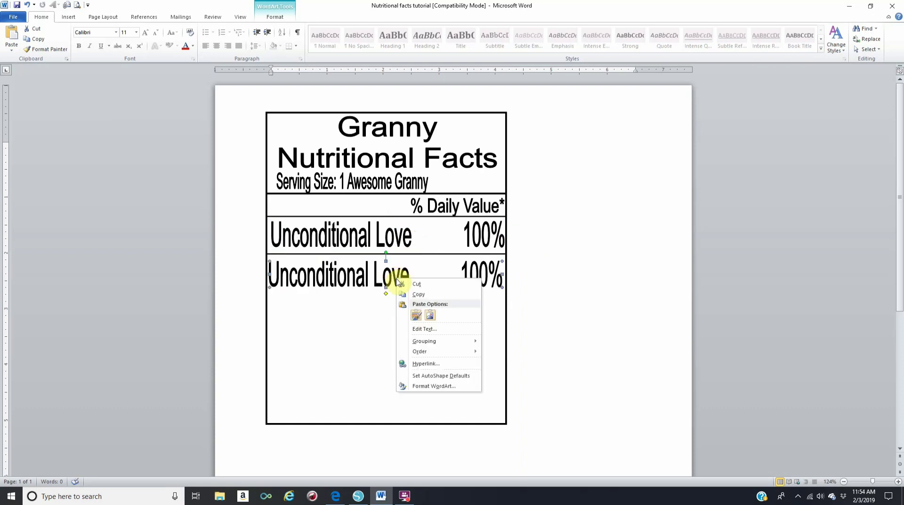
{"action": "left_click", "coordinate": [422, 327]}
{"action": "left_click", "coordinate": [506, 206]}
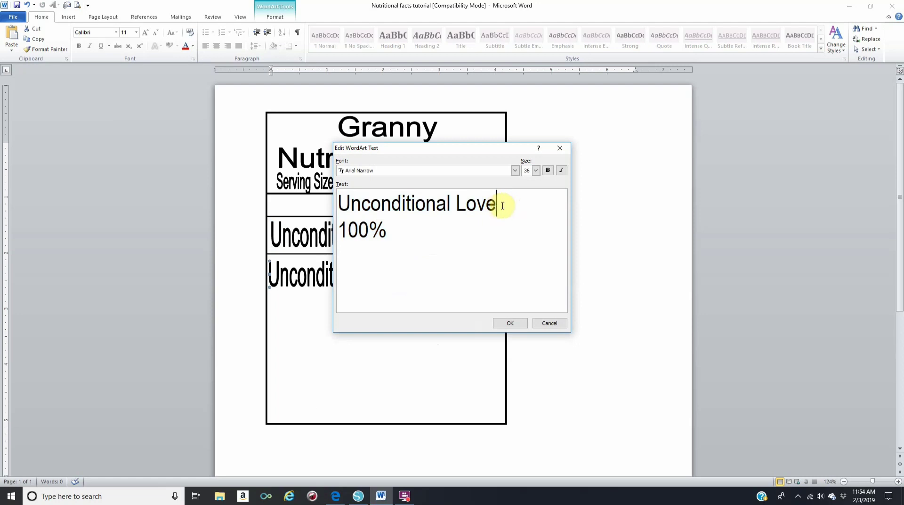
{"action": "key", "text": "BackSpace"}
{"action": "key", "text": "BackSpace"}
{"action": "key", "text": "BackSpace"}
{"action": "key", "text": "BackSpace"}
{"action": "key", "text": "BackSpace"}
{"action": "key", "text": "BackSpace"}
{"action": "key", "text": "BackSpace"}
{"action": "key", "text": "BackSpace"}
{"action": "key", "text": "BackSpace"}
{"action": "key", "text": "BackSpace"}
{"action": "key", "text": "BackSpace"}
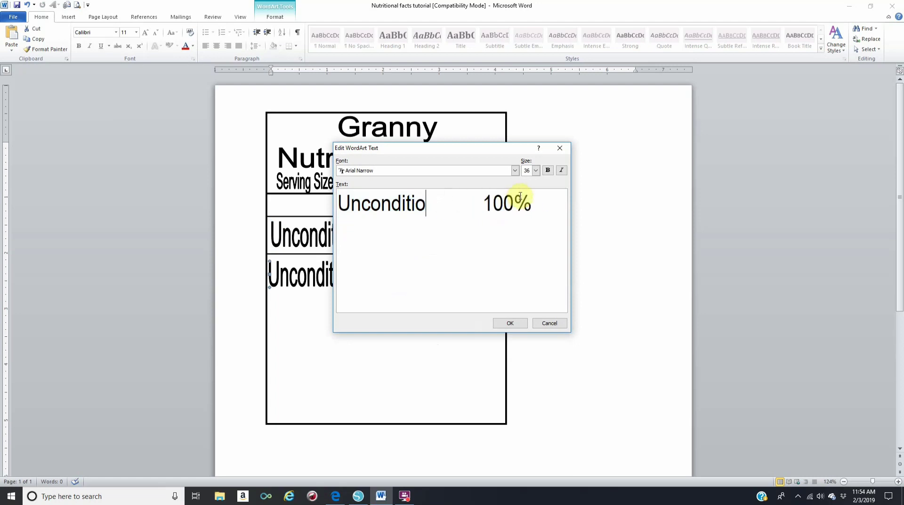
{"action": "key", "text": "BackSpace"}
{"action": "key", "text": "BackSpace"}
{"action": "key", "text": "BackSpace"}
{"action": "key", "text": "BackSpace"}
{"action": "key", "text": "BackSpace"}
{"action": "key", "text": "BackSpace"}
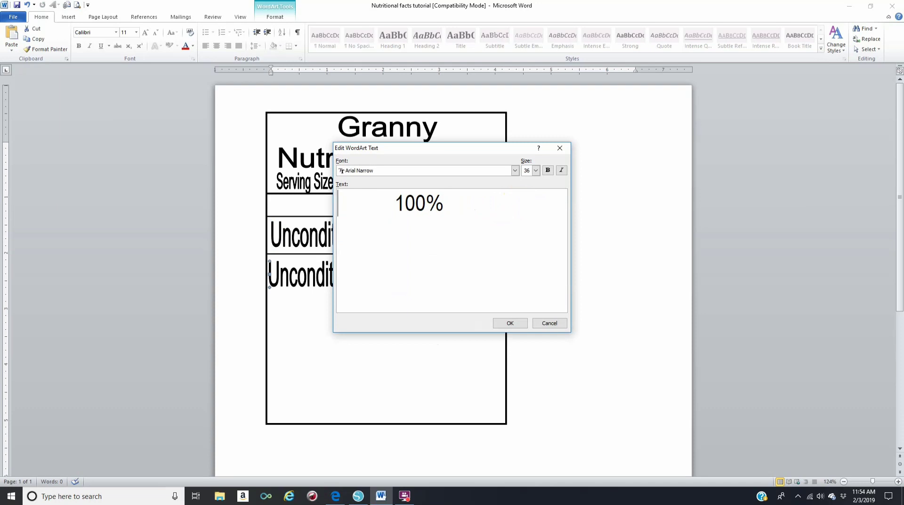
{"action": "type", "text": "Coolne"}
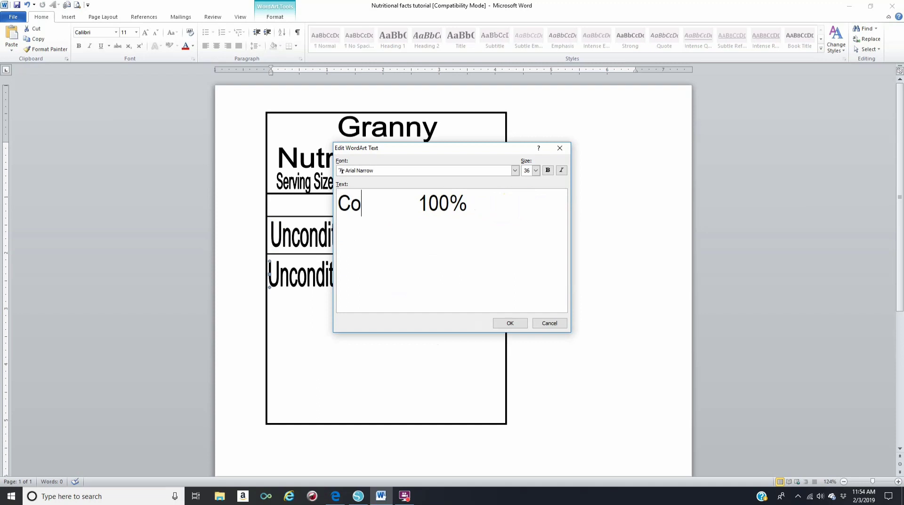
{"action": "type", "text": "ss"}
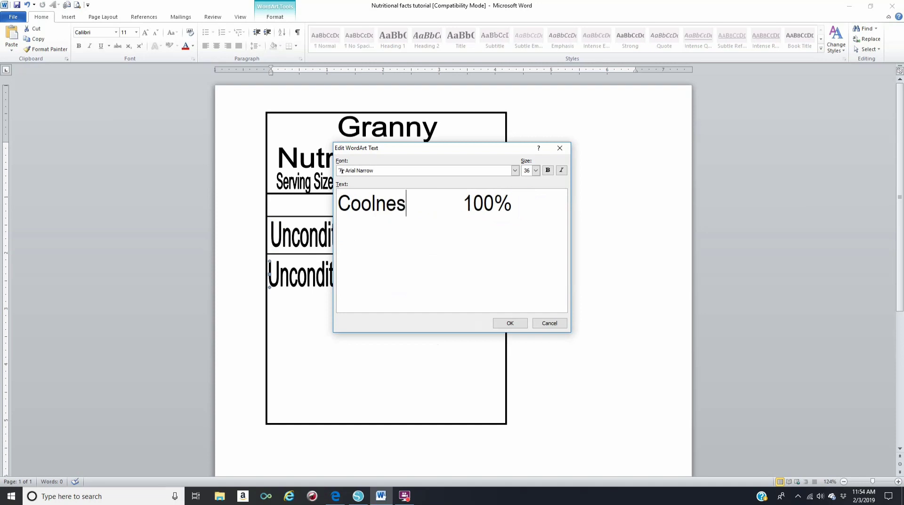
{"action": "left_click", "coordinate": [517, 324]}
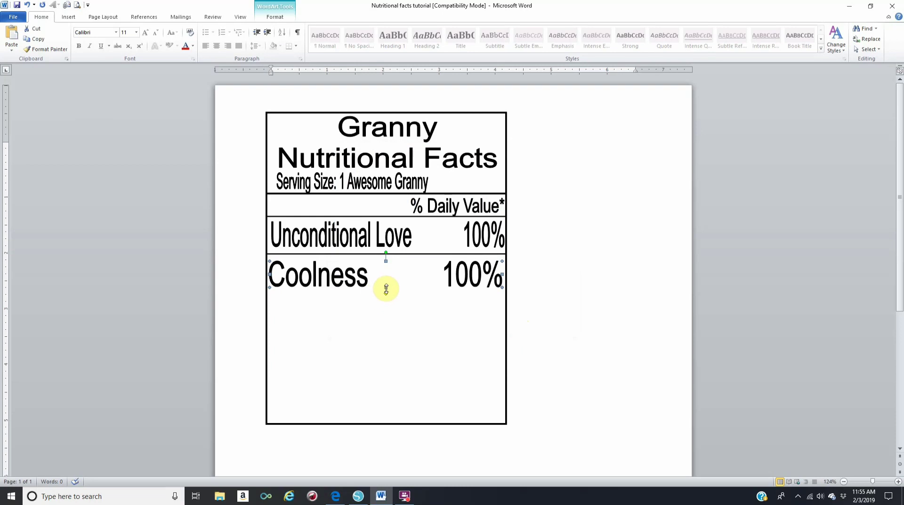
Shorten the Coolness WordArt slightly and place a copied divider line beneath the Coolness row
{"action": "left_click_drag", "start_coordinate": [386, 287], "coordinate": [386, 282]}
{"action": "left_click", "coordinate": [575, 276]}
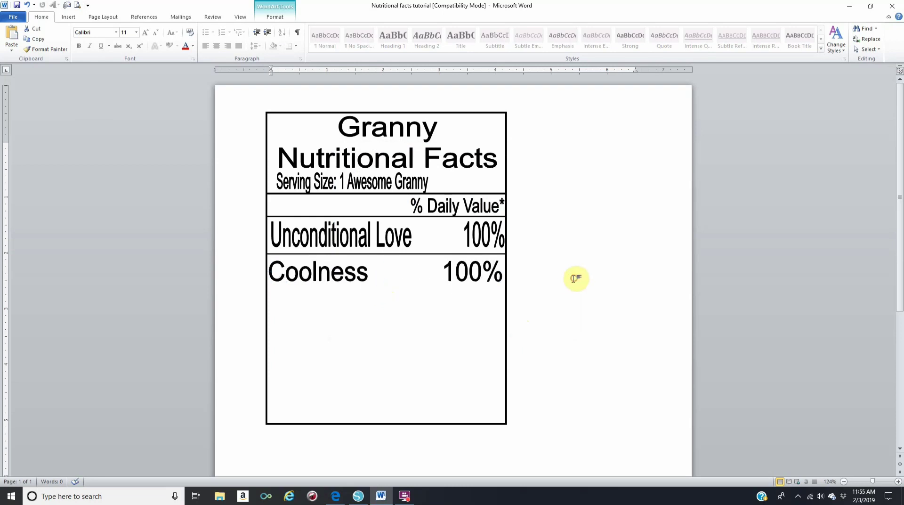
{"action": "left_click", "coordinate": [383, 254]}
{"action": "right_click", "coordinate": [384, 254]}
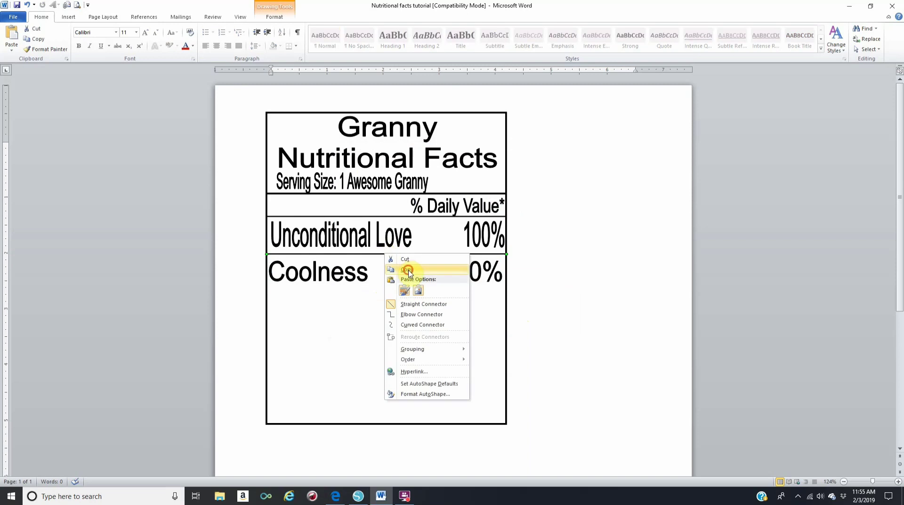
{"action": "left_click", "coordinate": [405, 268]}
{"action": "right_click", "coordinate": [404, 254]}
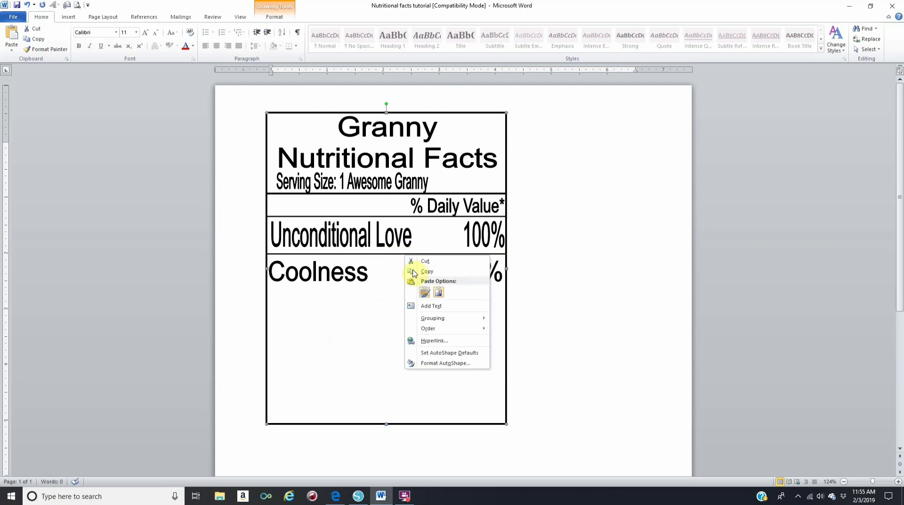
{"action": "left_click", "coordinate": [424, 292]}
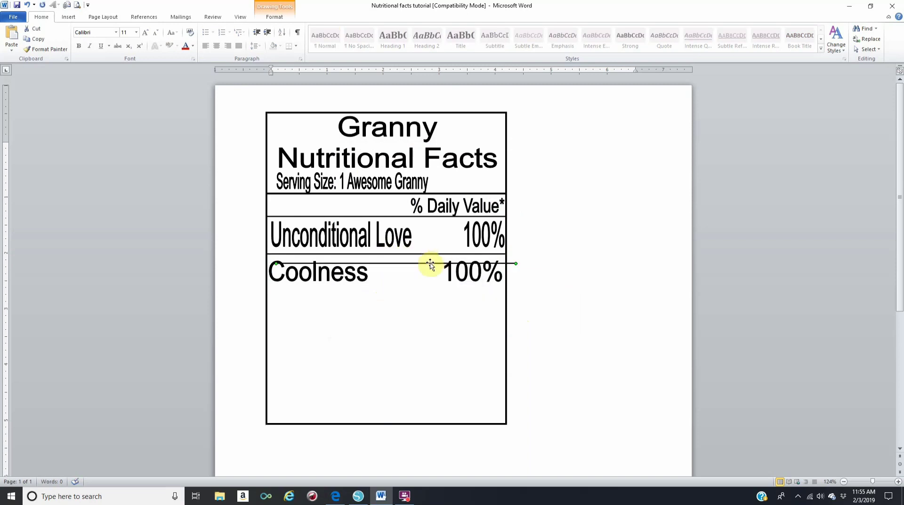
{"action": "left_click_drag", "start_coordinate": [430, 264], "coordinate": [419, 293]}
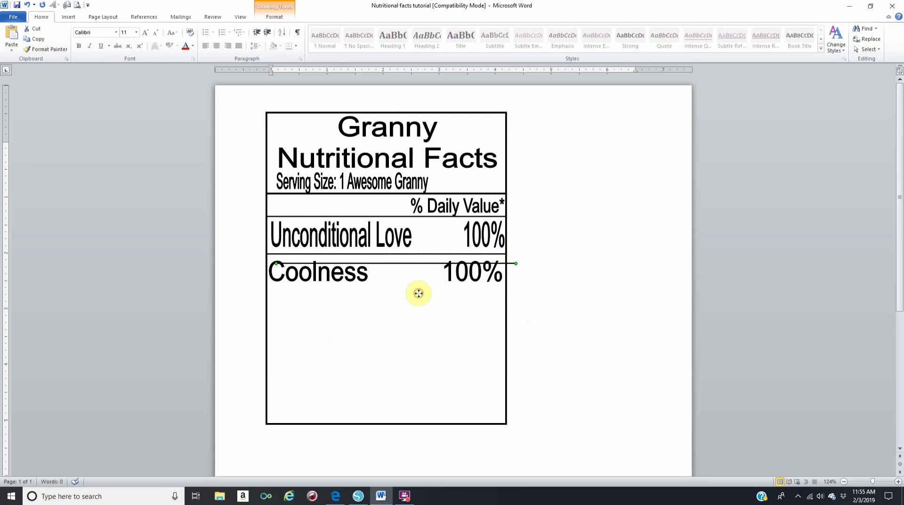
Duplicate the Coolness WordArt row and move it below the new divider
{"action": "left_click", "coordinate": [360, 279]}
{"action": "right_click", "coordinate": [360, 280]}
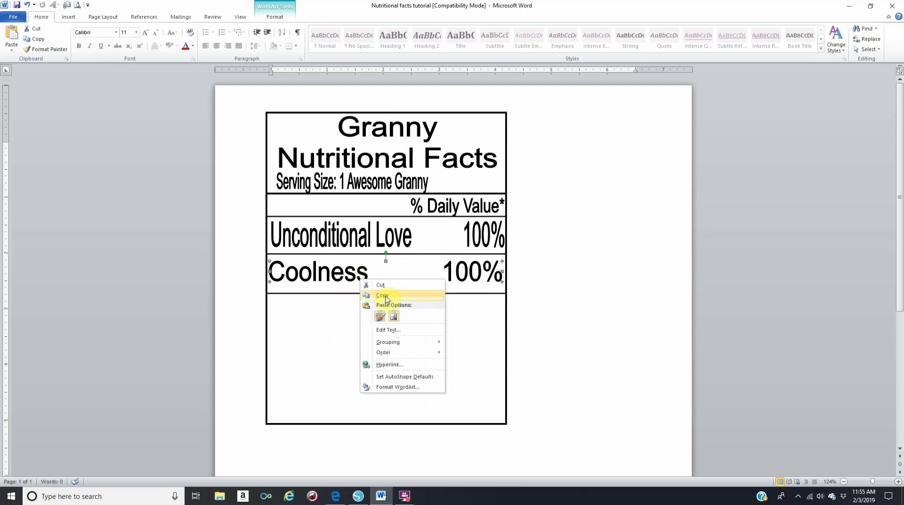
{"action": "left_click", "coordinate": [384, 295]}
{"action": "right_click", "coordinate": [368, 278]}
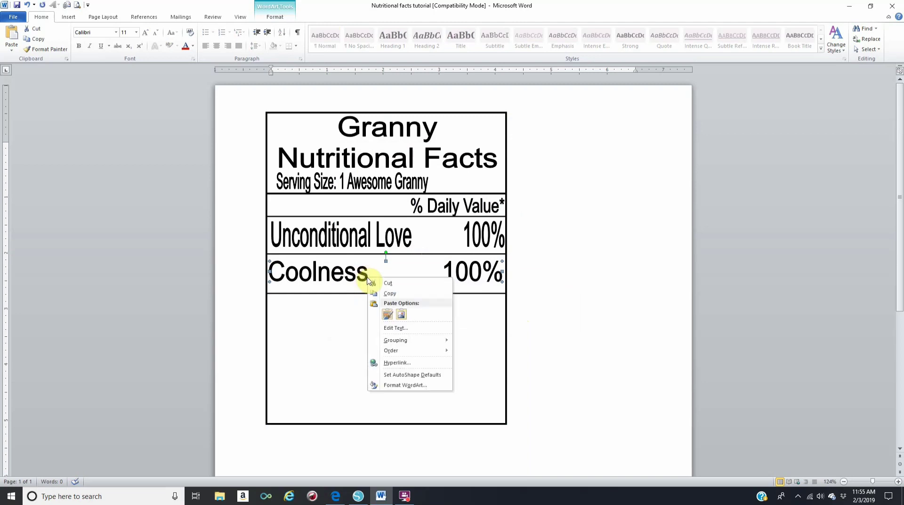
{"action": "left_click", "coordinate": [388, 315]}
{"action": "left_click_drag", "start_coordinate": [363, 278], "coordinate": [356, 321]}
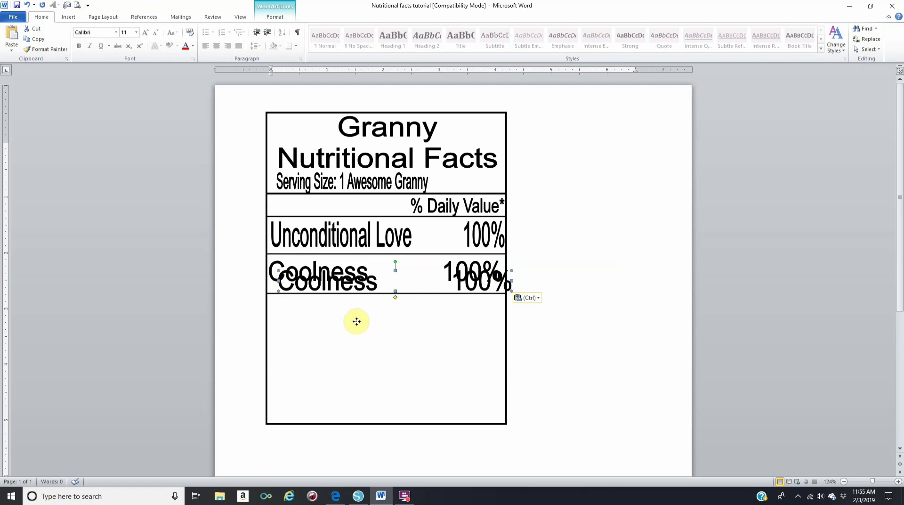
Change the copied row's text to 'Humor 100%'
{"action": "right_click", "coordinate": [356, 321]}
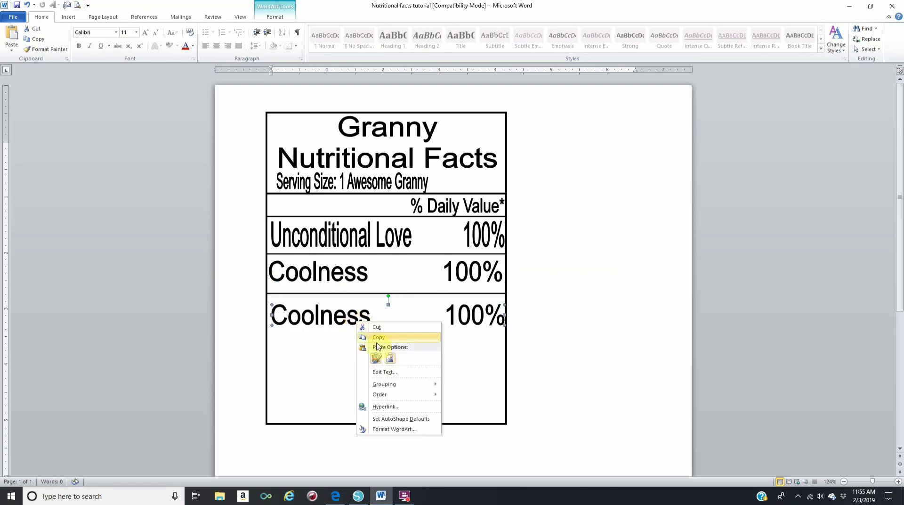
{"action": "left_click", "coordinate": [379, 373]}
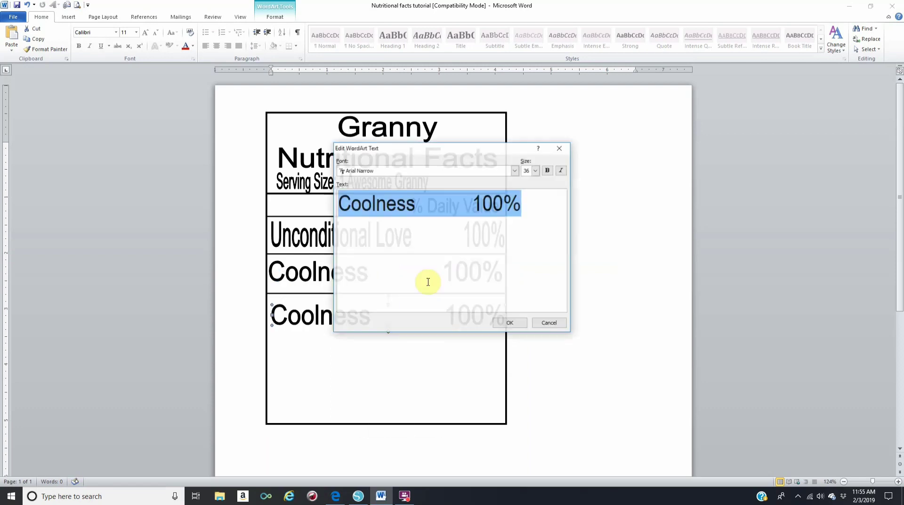
{"action": "left_click", "coordinate": [413, 204]}
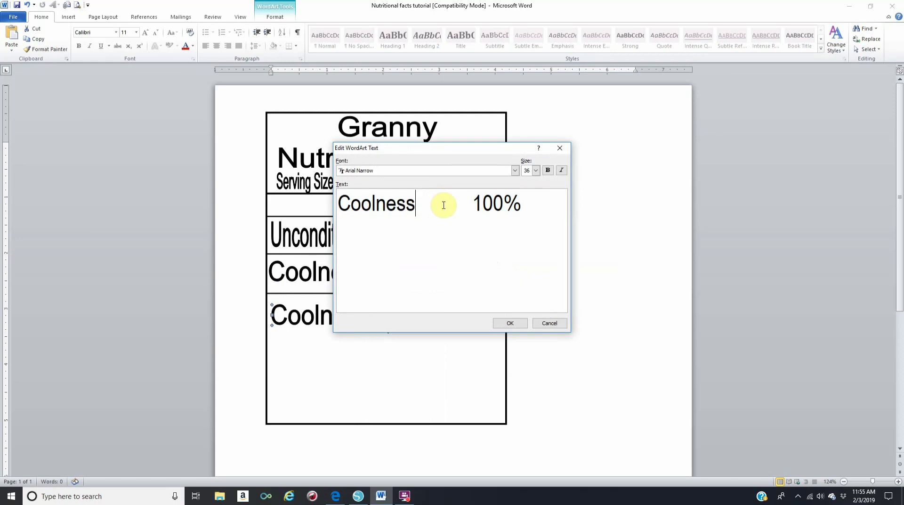
{"action": "key", "text": "BackSpace"}
{"action": "key", "text": "BackSpace"}
{"action": "key", "text": "BackSpace"}
{"action": "key", "text": "BackSpace"}
{"action": "key", "text": "BackSpace"}
{"action": "key", "text": "BackSpace"}
{"action": "key", "text": "BackSpace"}
{"action": "key", "text": "BackSpace"}
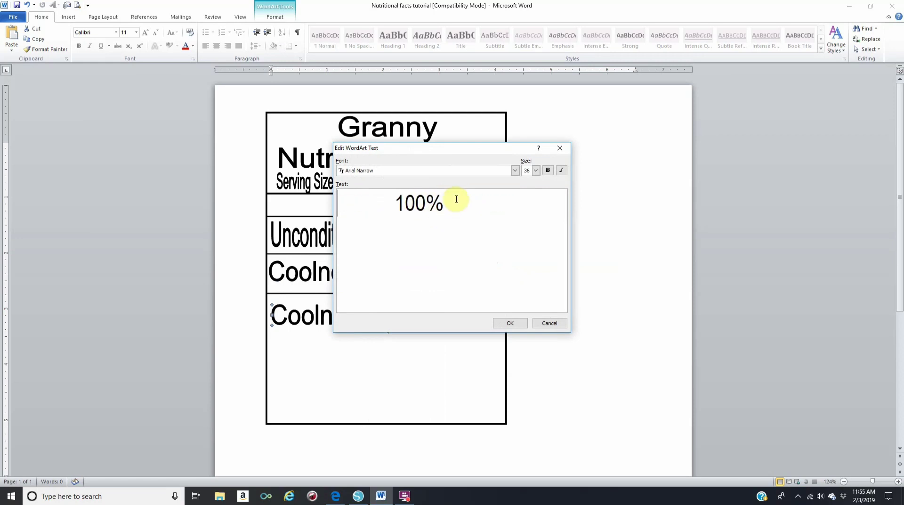
{"action": "type", "text": "Humor"}
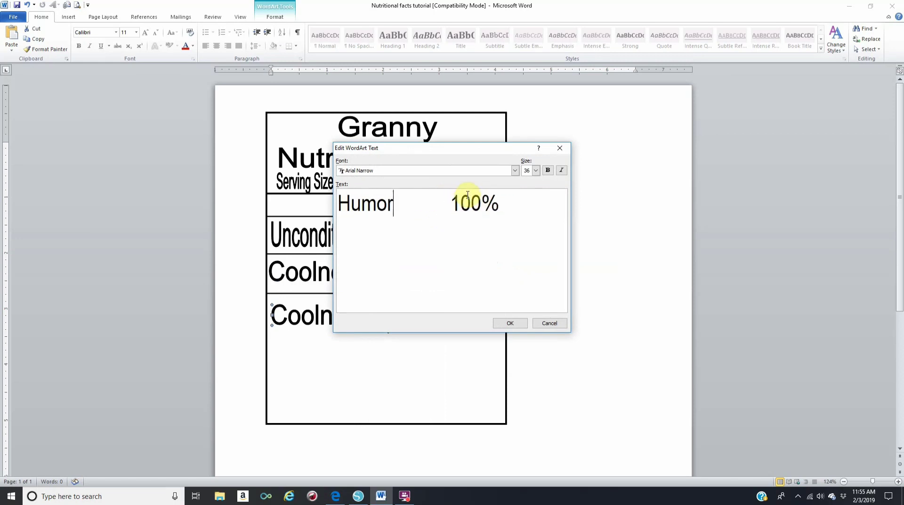
{"action": "left_click", "coordinate": [516, 323]}
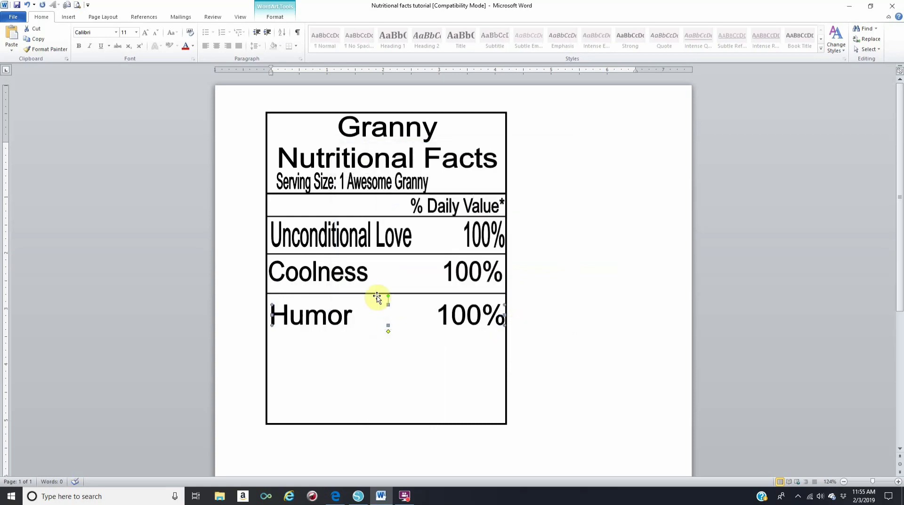
Copy the divider under the Coolness row and paste a duplicate with Ctrl+V
{"action": "left_click", "coordinate": [378, 296]}
{"action": "right_click", "coordinate": [378, 295]}
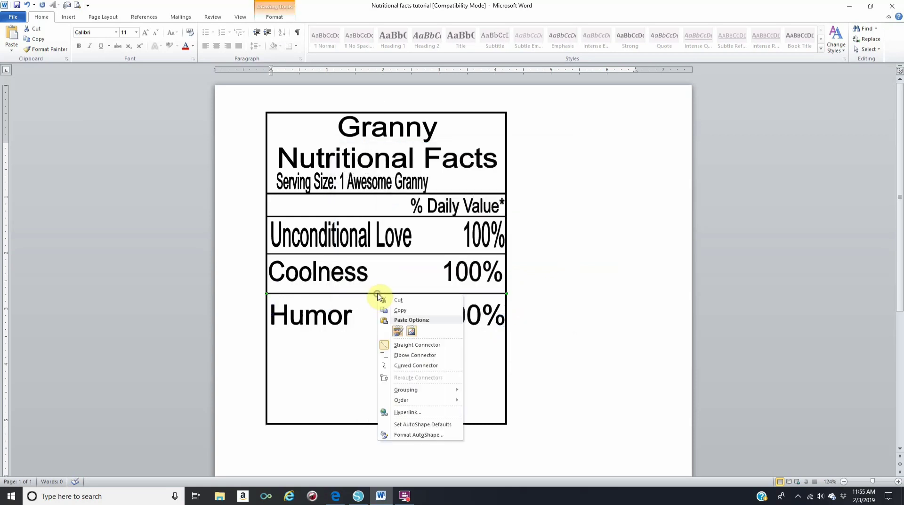
{"action": "key", "text": "Escape"}
{"action": "right_click", "coordinate": [403, 298]}
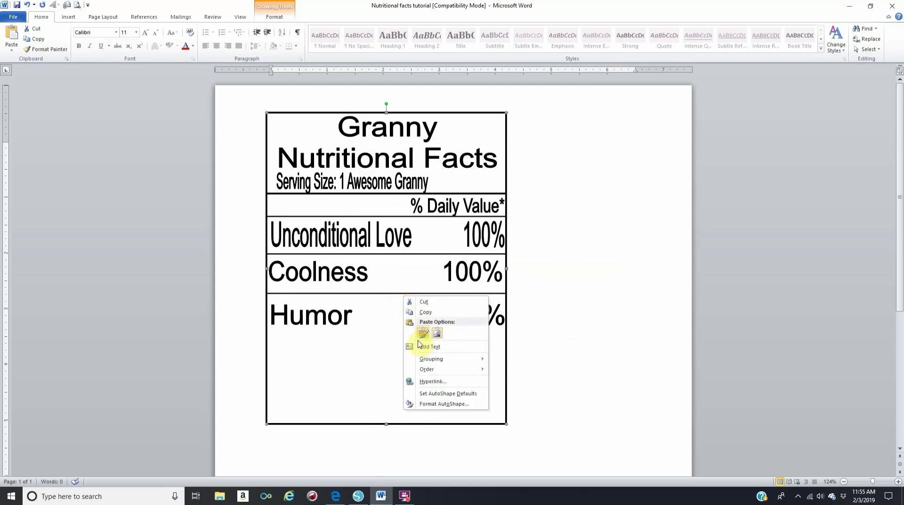
{"action": "key", "text": "Escape"}
{"action": "key", "text": "ctrl+v"}
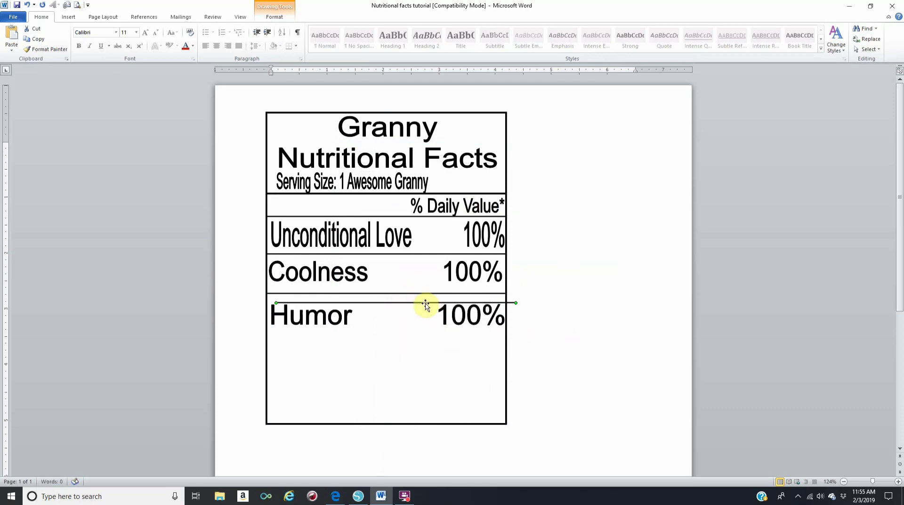
Undo the accidental outer box move and drag the pasted divider beneath the Humor row
{"action": "left_click", "coordinate": [417, 344]}
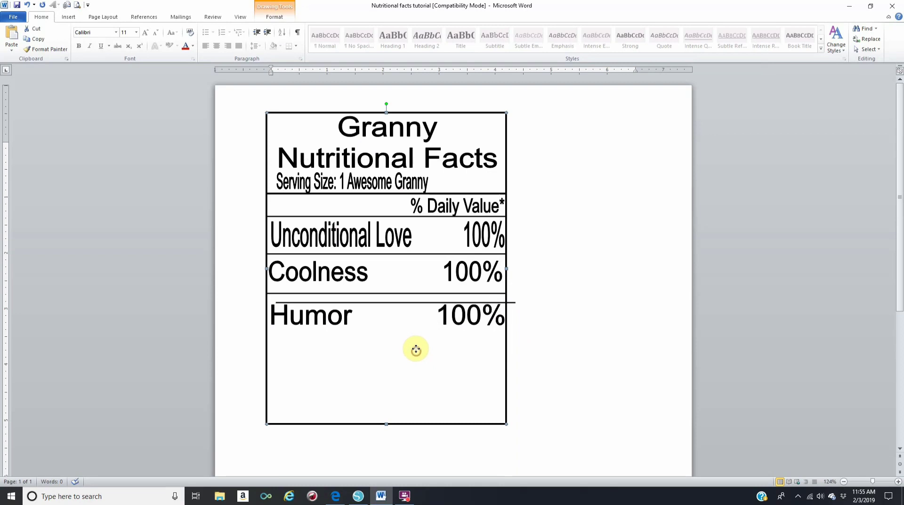
{"action": "key", "text": "ctrl+z"}
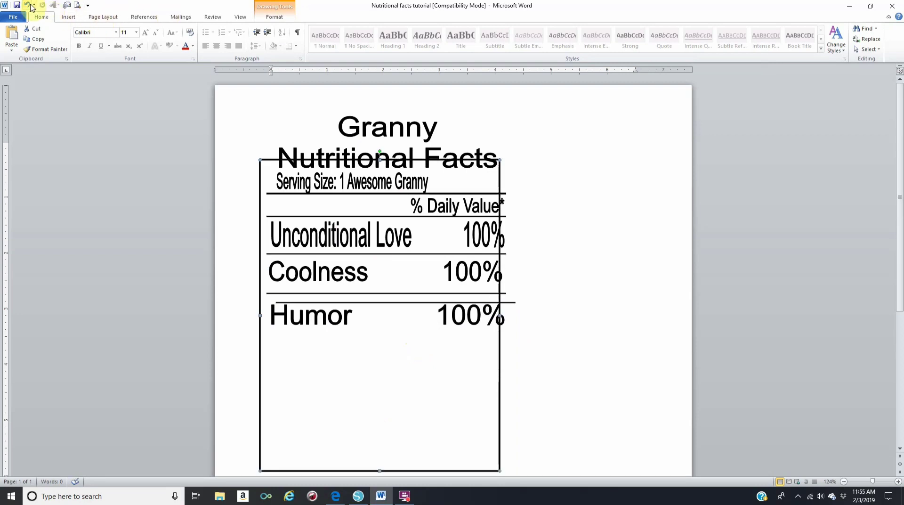
{"action": "left_click", "coordinate": [31, 7]}
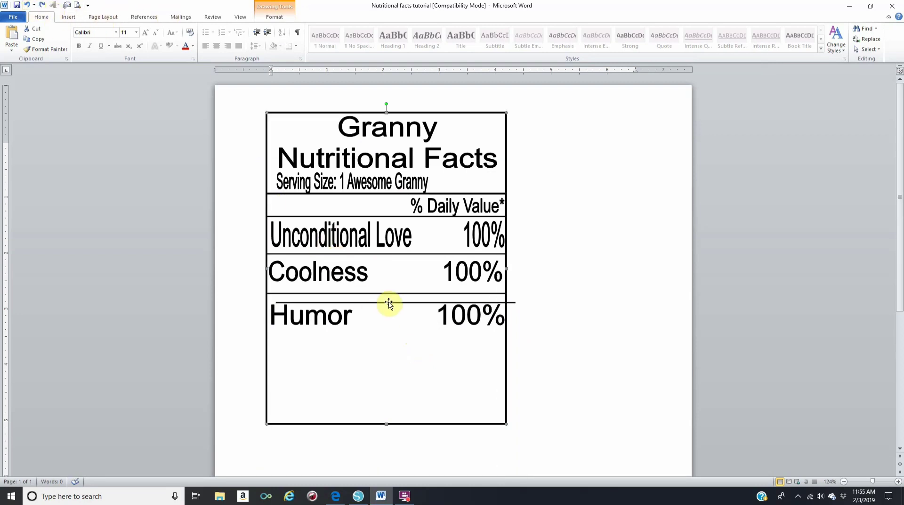
{"action": "left_click_drag", "start_coordinate": [389, 304], "coordinate": [384, 335]}
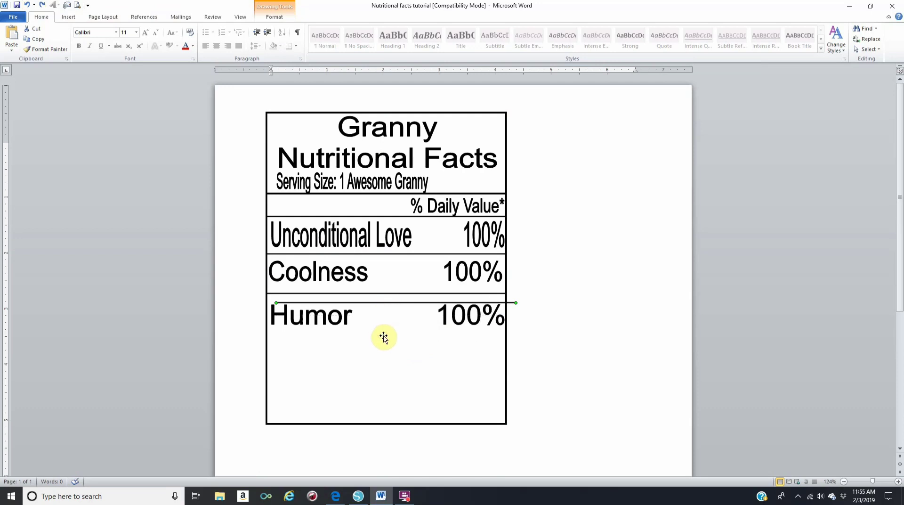
{"action": "left_click", "coordinate": [585, 306]}
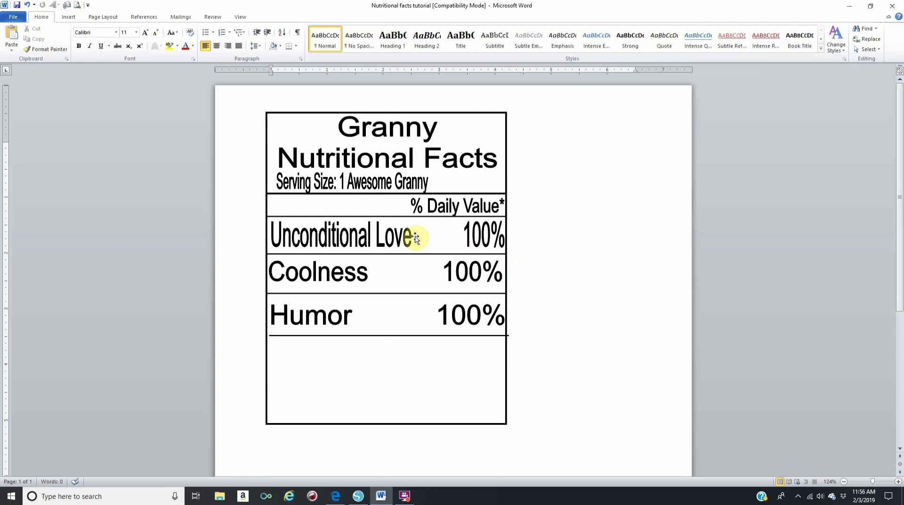
Insert WordArt reading '*Percented Daily Value' with 'based on a diet of self-love' on a second line
{"action": "left_click", "coordinate": [68, 17]}
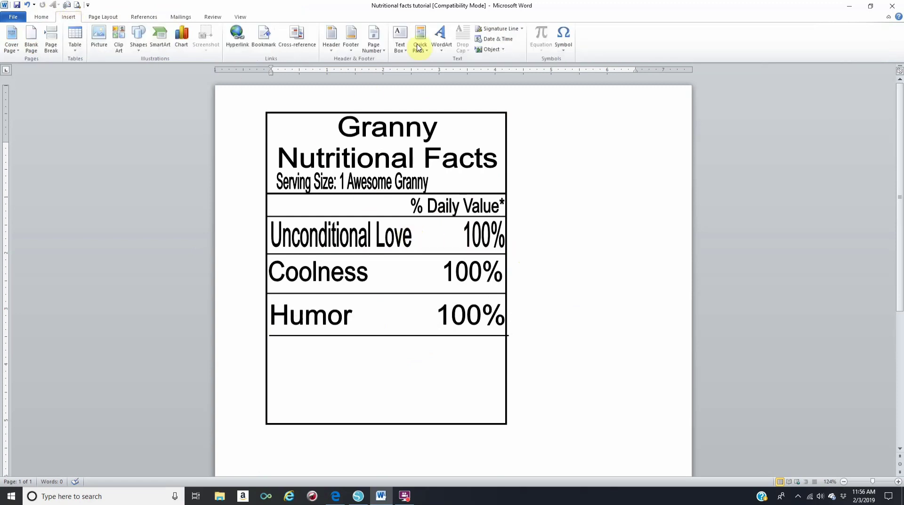
{"action": "left_click", "coordinate": [440, 37]}
{"action": "left_click", "coordinate": [443, 69]}
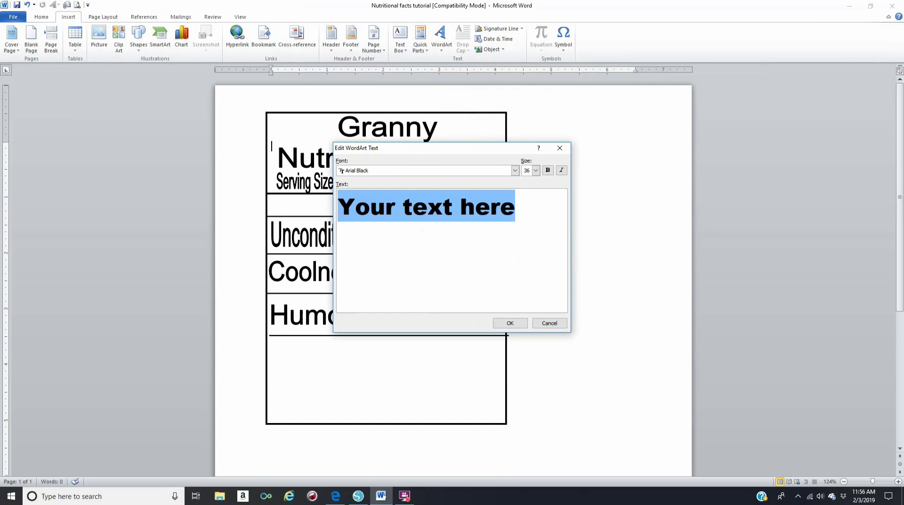
{"action": "type", "text": "8"}
{"action": "key", "text": "BackSpace"}
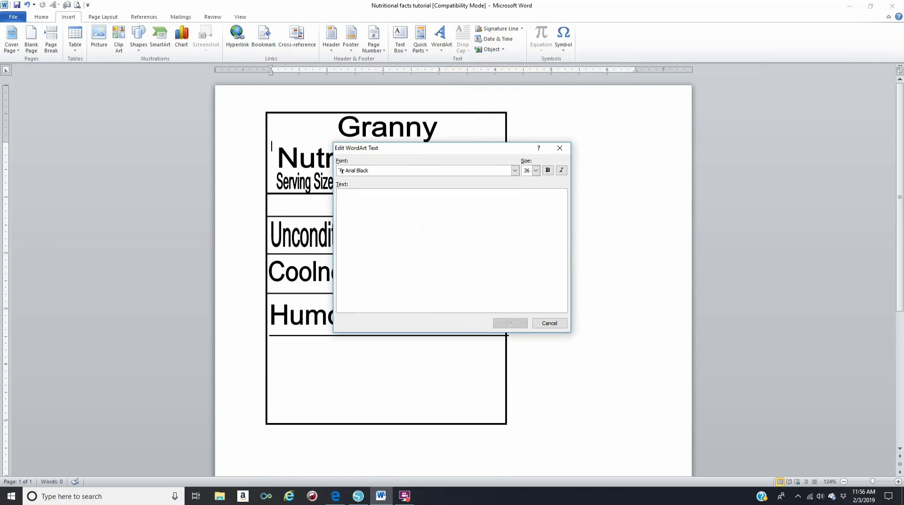
{"action": "type", "text": "*"}
{"action": "type", "text": "Per "}
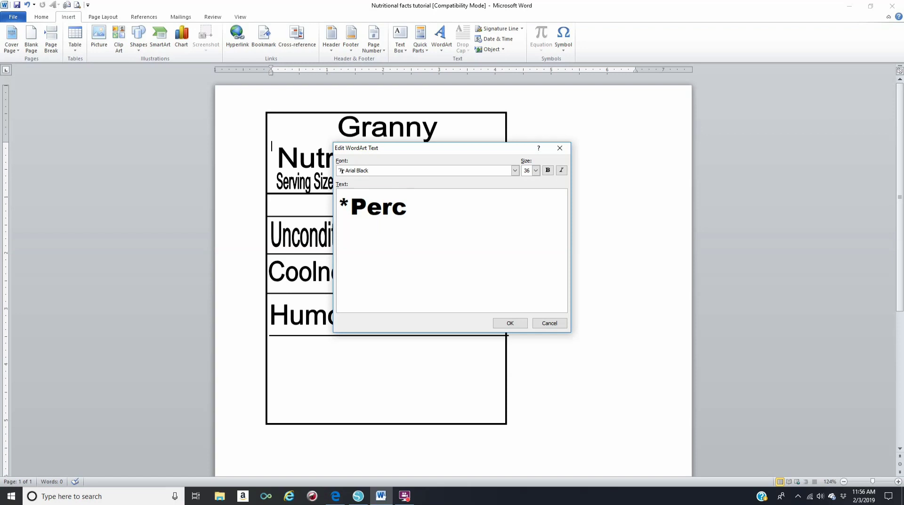
{"action": "type", "text": "ented "}
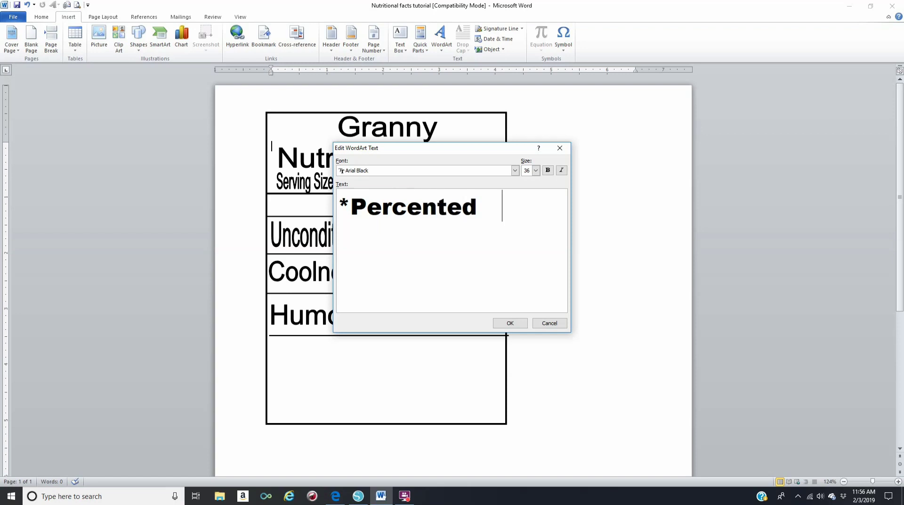
{"action": "type", "text": "Daily"}
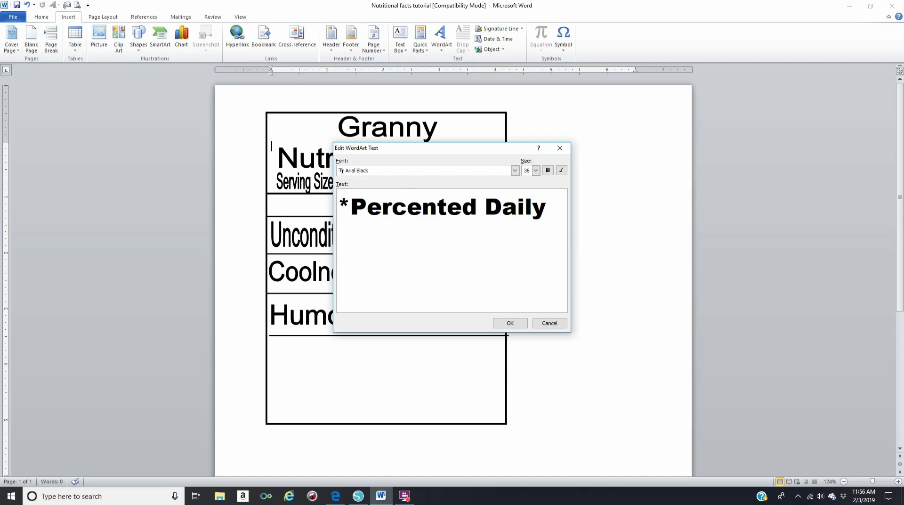
{"action": "type", "text": " Va"}
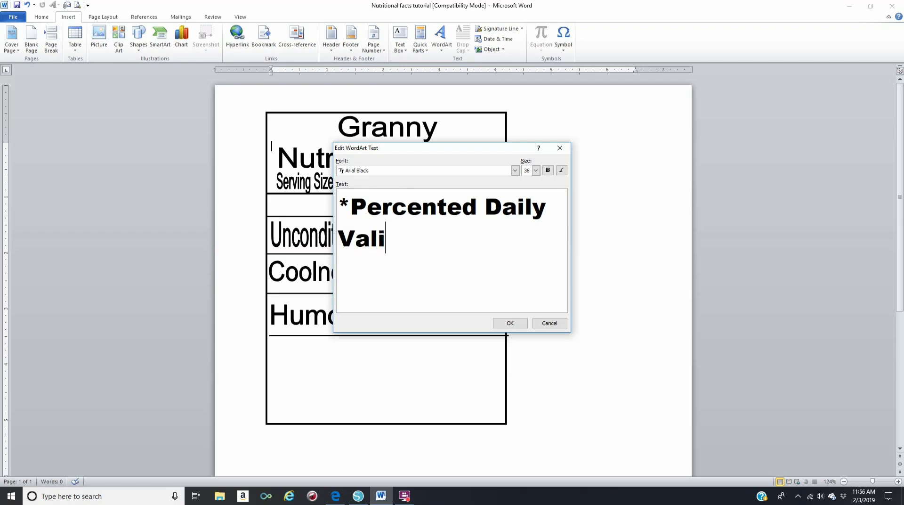
{"action": "type", "text": "lue based"}
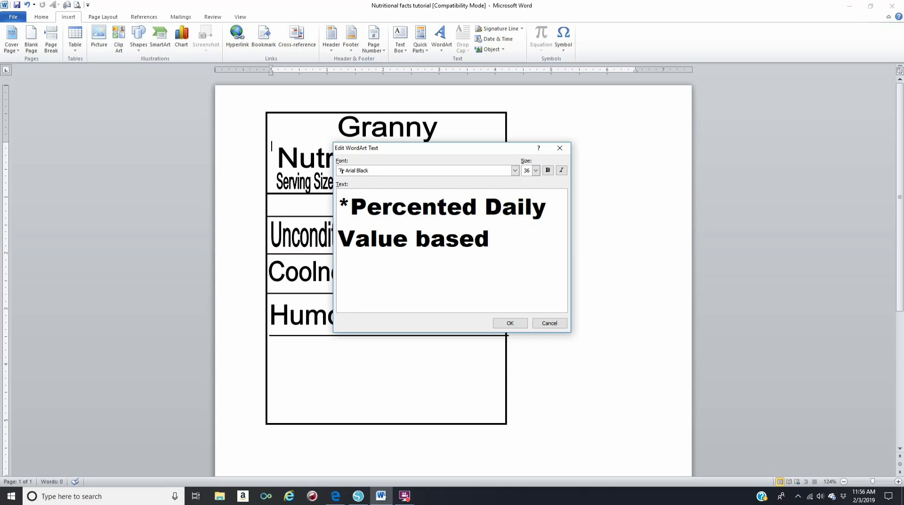
{"action": "type", "text": " on a diet"}
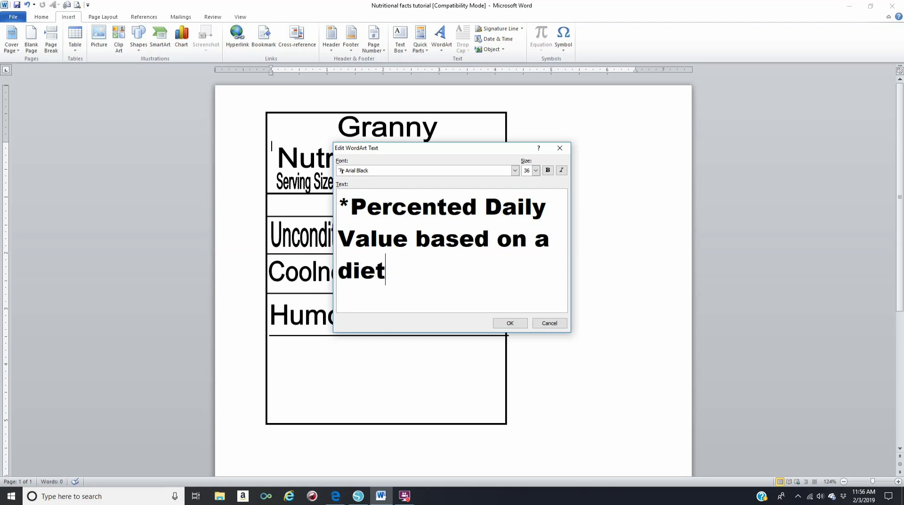
{"action": "type", "text": " of self"}
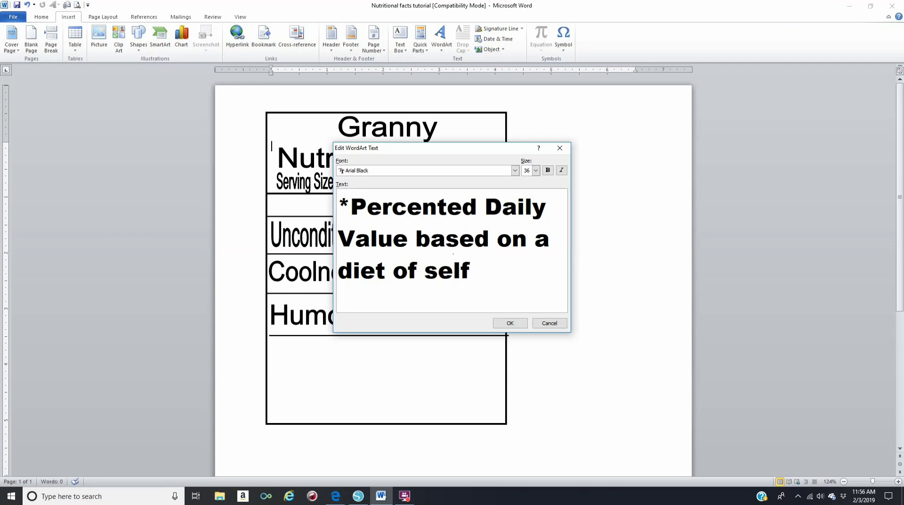
{"action": "type", "text": "-love"}
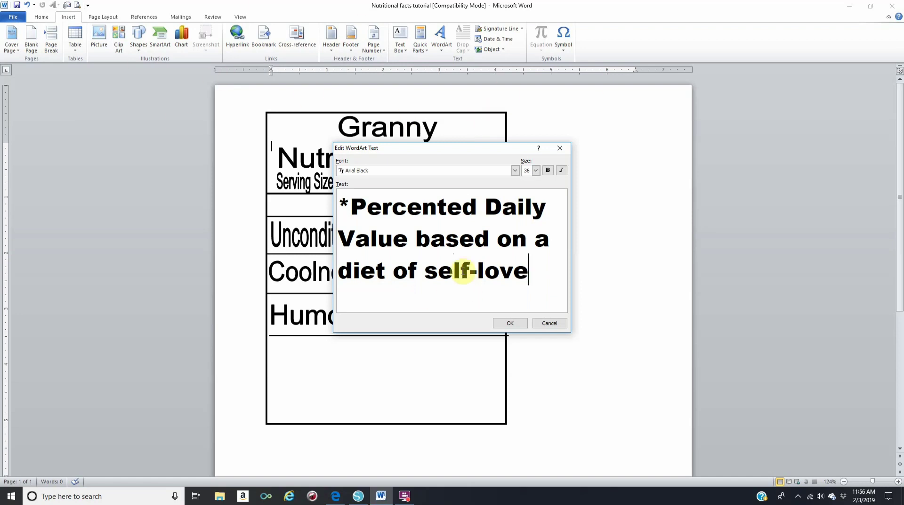
{"action": "left_click", "coordinate": [406, 236]}
{"action": "key", "text": "Return"}
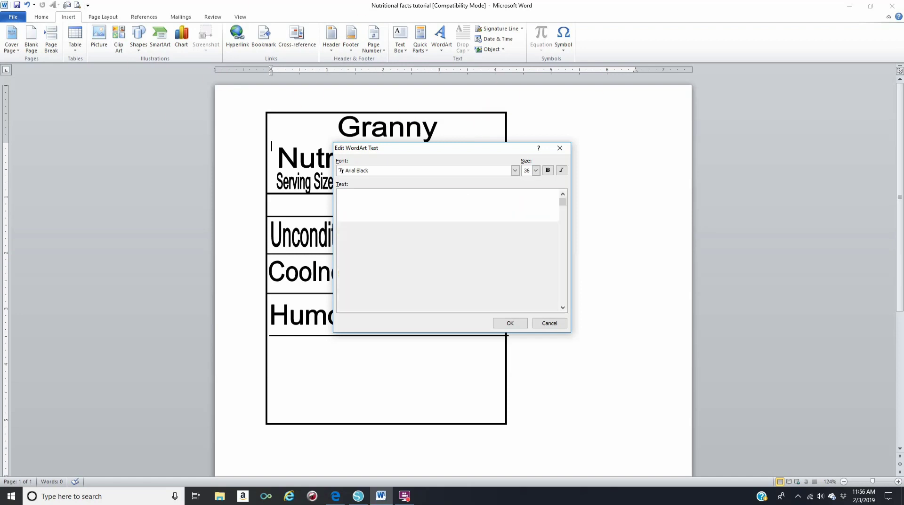
{"action": "left_click", "coordinate": [517, 322]}
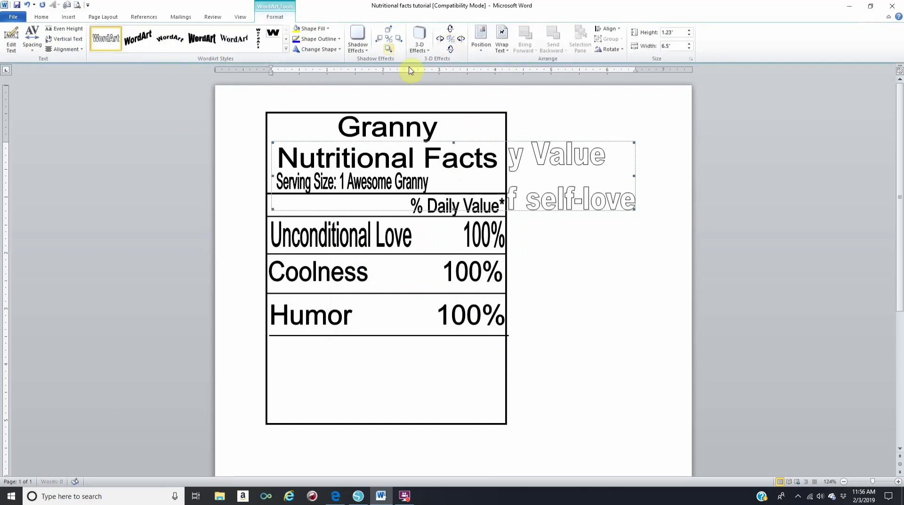
Float the footnote WordArt in front of text and move it into the label's empty bottom section
{"action": "left_click", "coordinate": [511, 46]}
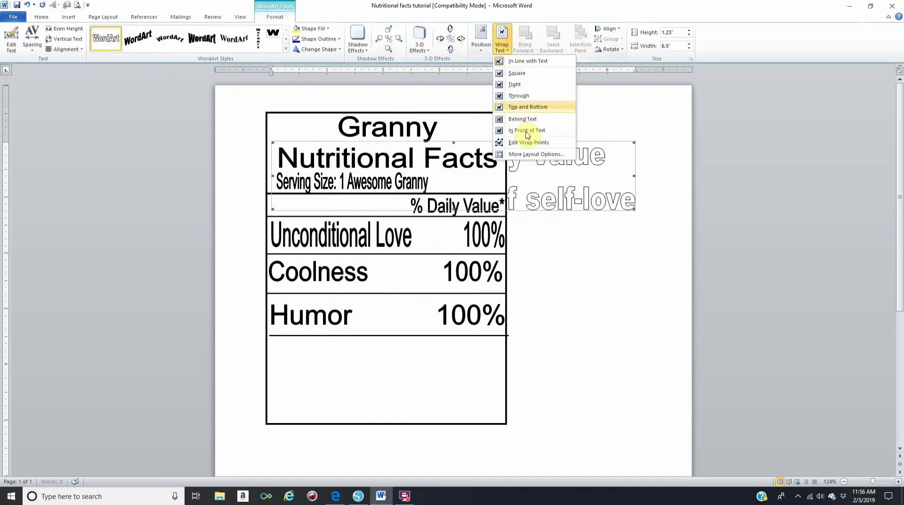
{"action": "left_click", "coordinate": [528, 131]}
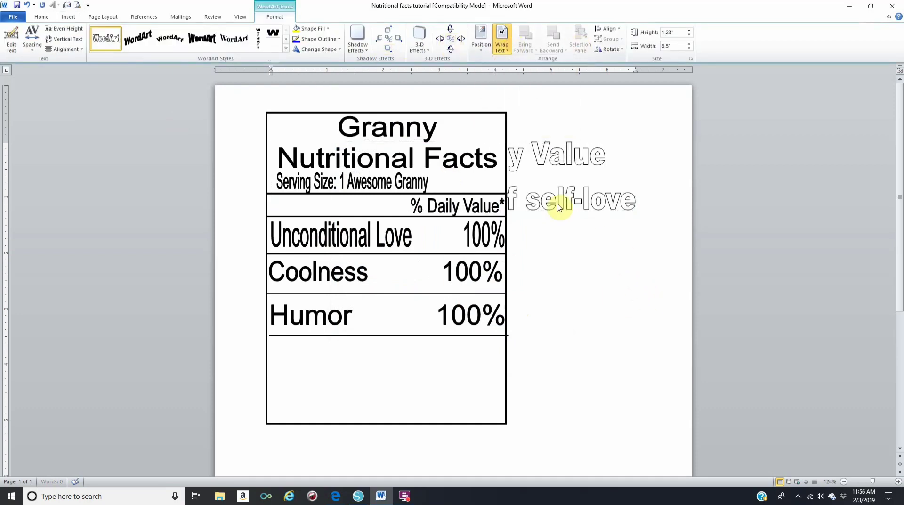
{"action": "left_click", "coordinate": [544, 197]}
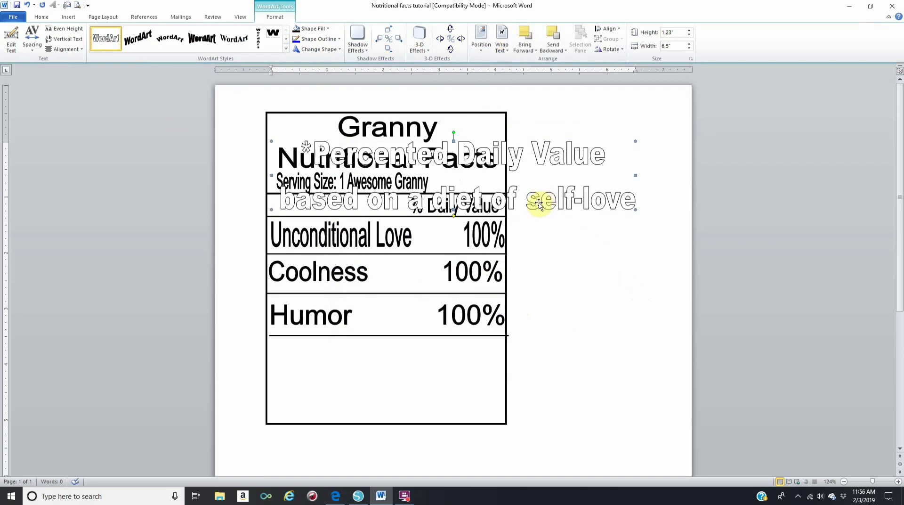
{"action": "left_click_drag", "start_coordinate": [540, 203], "coordinate": [536, 406]}
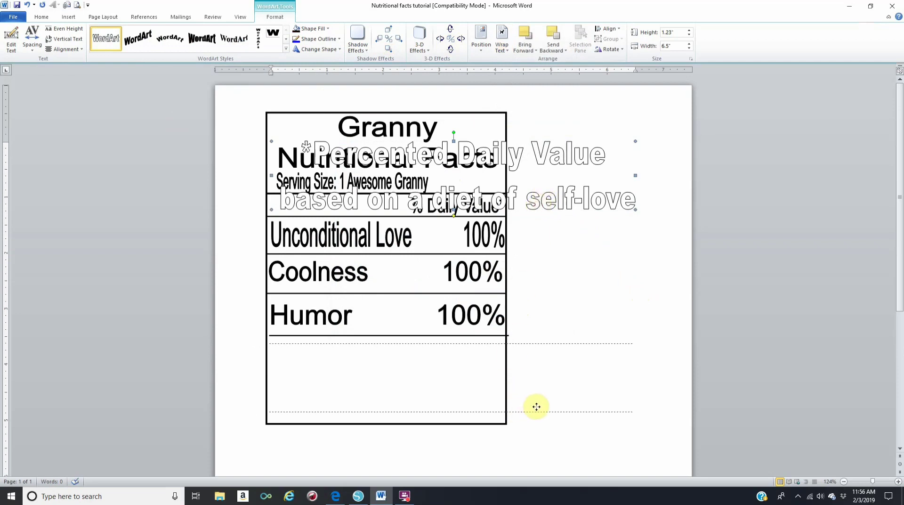
{"action": "key", "text": "Escape"}
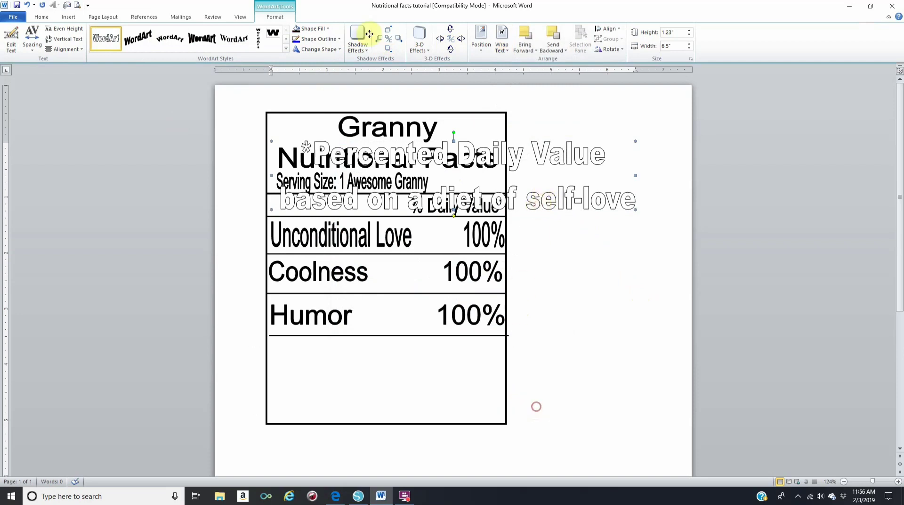
Fill the footnote black and resize it to about 3.98" wide to fit the label border
{"action": "left_click", "coordinate": [319, 29]}
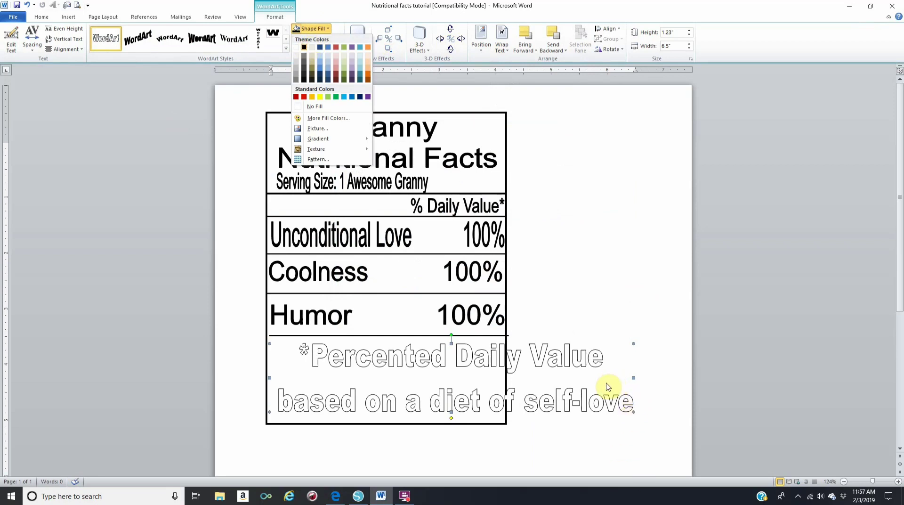
{"action": "left_click", "coordinate": [634, 379]}
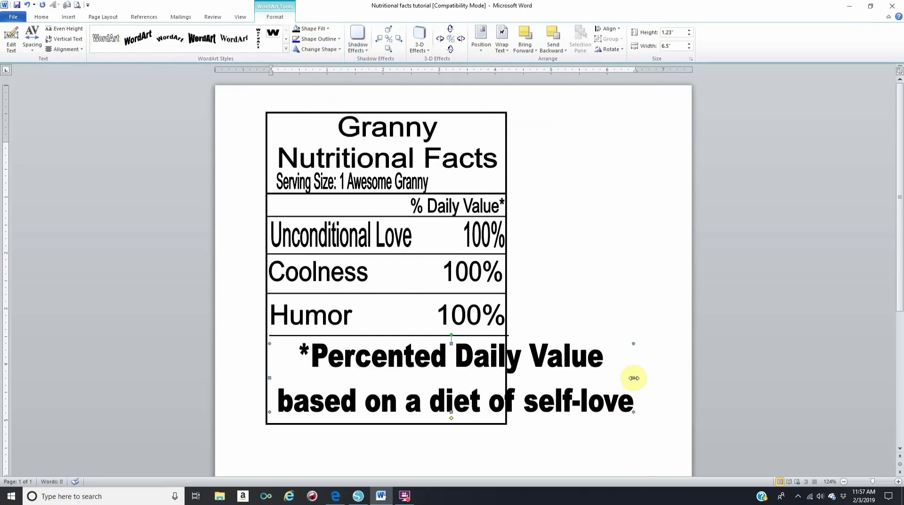
{"action": "left_click", "coordinate": [481, 390]}
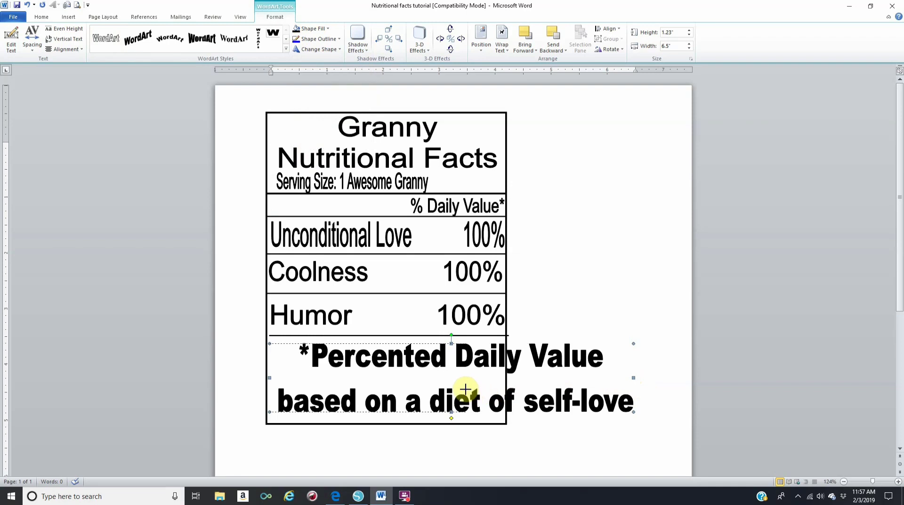
{"action": "left_click_drag", "start_coordinate": [465, 389], "coordinate": [491, 378]}
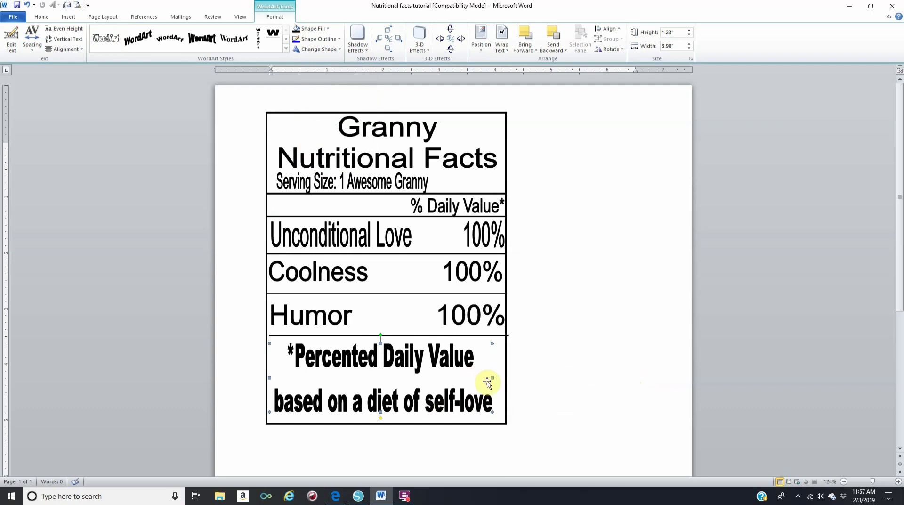
{"action": "left_click_drag", "start_coordinate": [491, 377], "coordinate": [498, 377]}
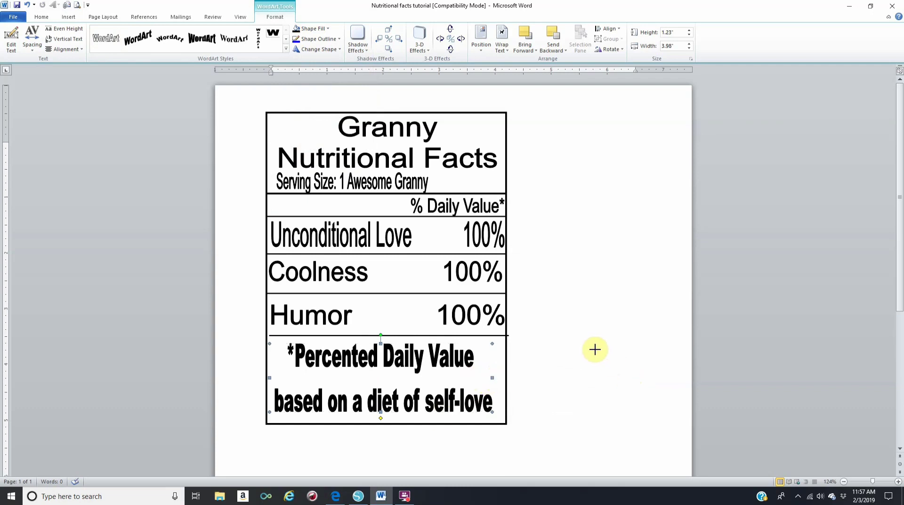
{"action": "left_click", "coordinate": [629, 351]}
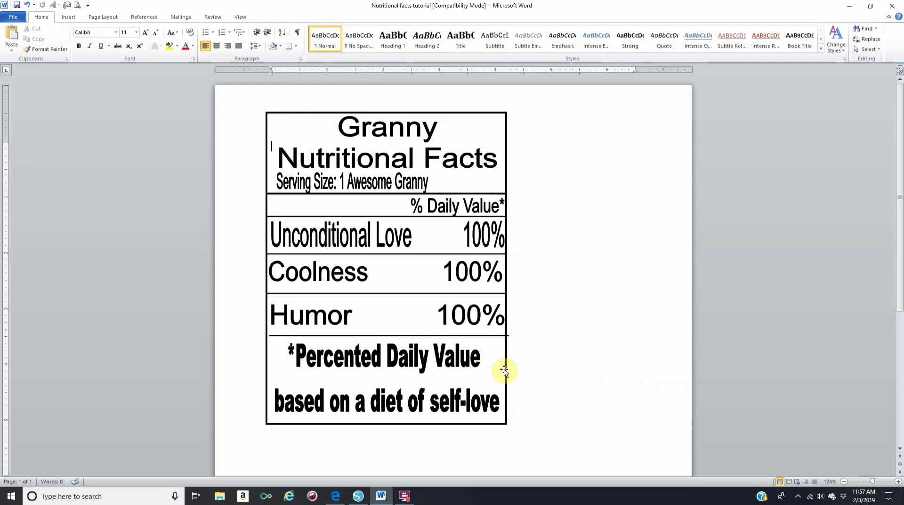
Check the Humor divider and outer border, undoing an accidental shift of the border
{"action": "left_click", "coordinate": [478, 335]}
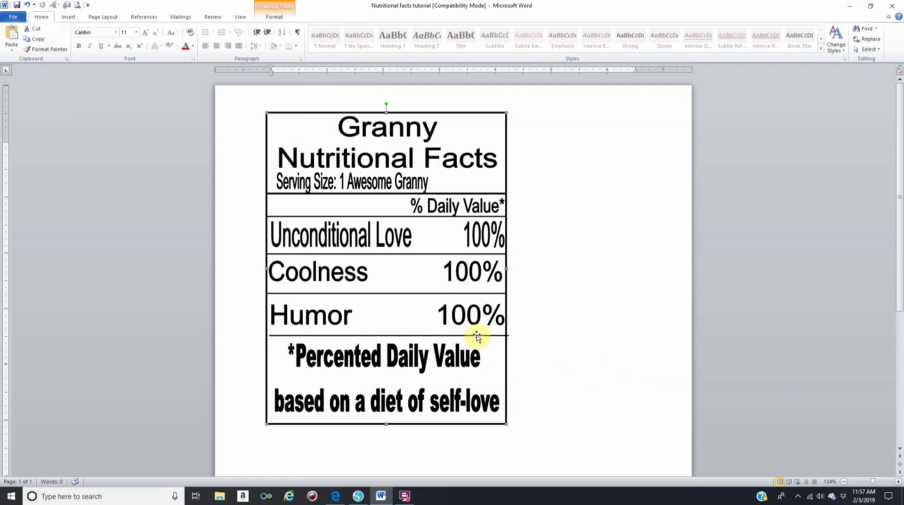
{"action": "left_click_drag", "start_coordinate": [475, 335], "coordinate": [474, 335]}
{"action": "left_click", "coordinate": [551, 374]}
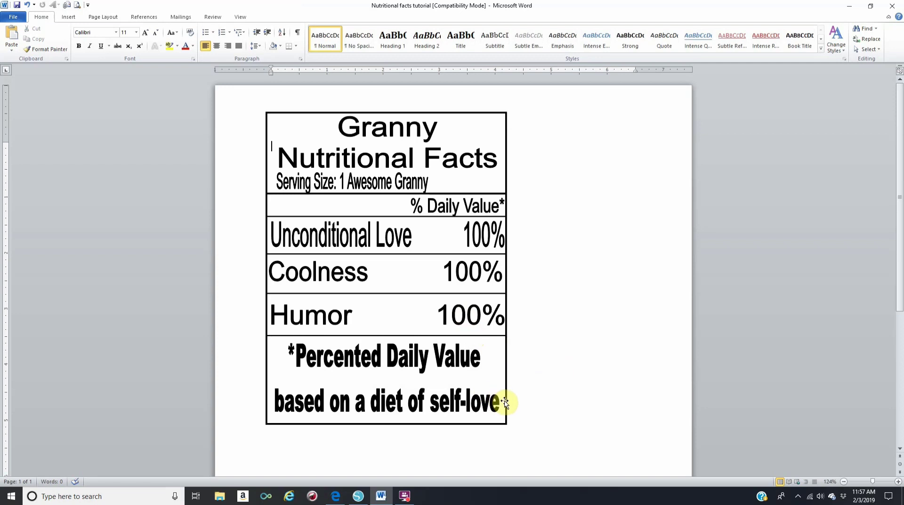
{"action": "left_click", "coordinate": [505, 402]}
{"action": "mouse_move", "coordinate": [536, 399]}
{"action": "left_mouse_down"}
{"action": "mouse_move", "coordinate": [578, 379]}
{"action": "mouse_move", "coordinate": [561, 399]}
{"action": "left_mouse_up"}
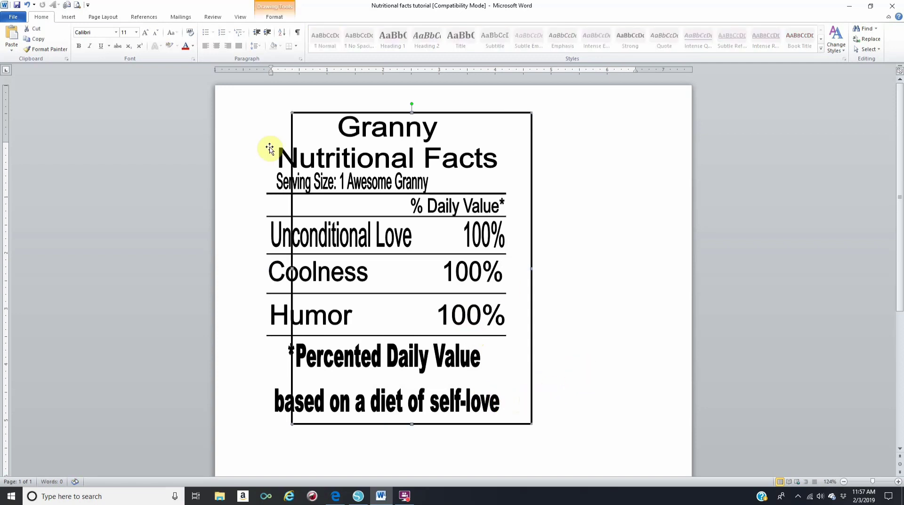
{"action": "left_click", "coordinate": [28, 5]}
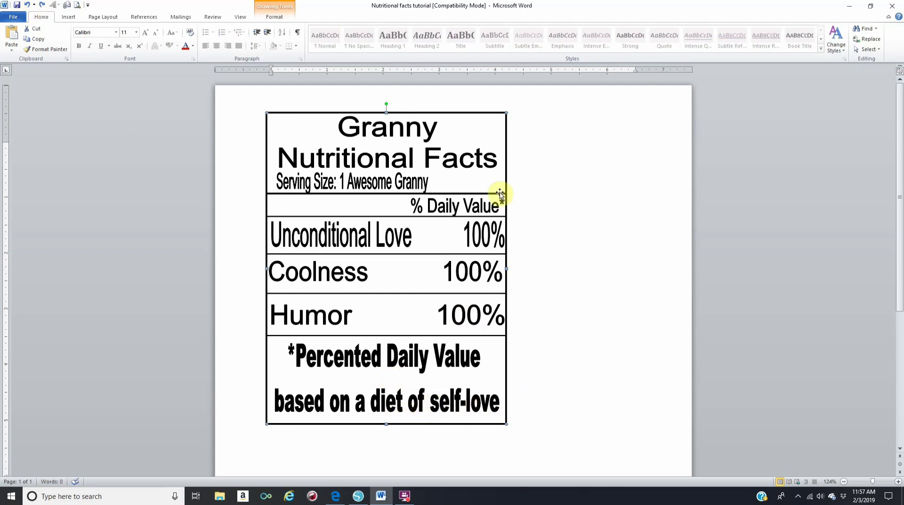
{"action": "left_click", "coordinate": [565, 259]}
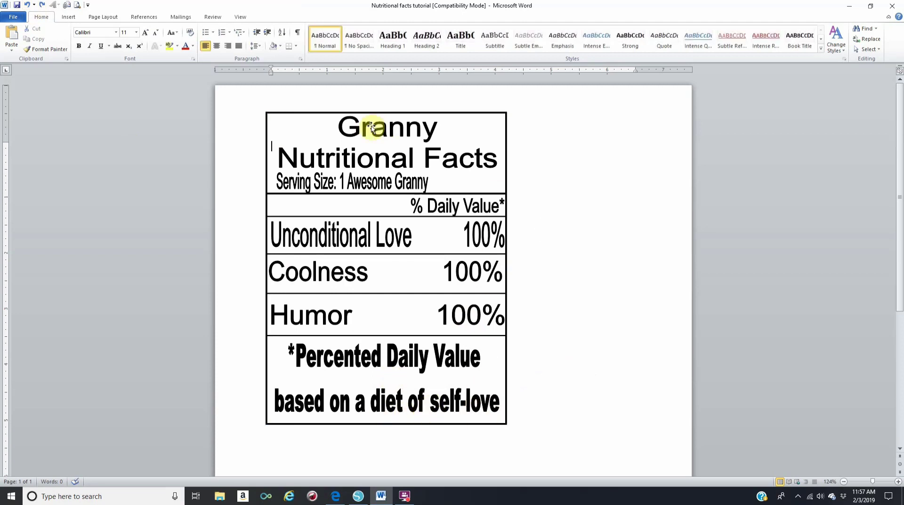
Multi-select the title, Serving Size, its divider, % Daily Value*, three 100% rows and the footnote line
{"action": "left_click", "coordinate": [403, 113]}
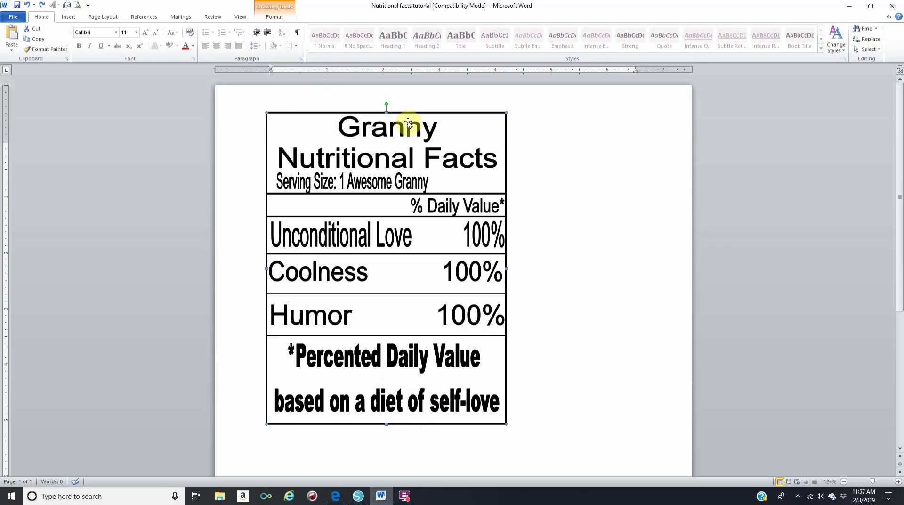
{"action": "left_click", "coordinate": [404, 126]}
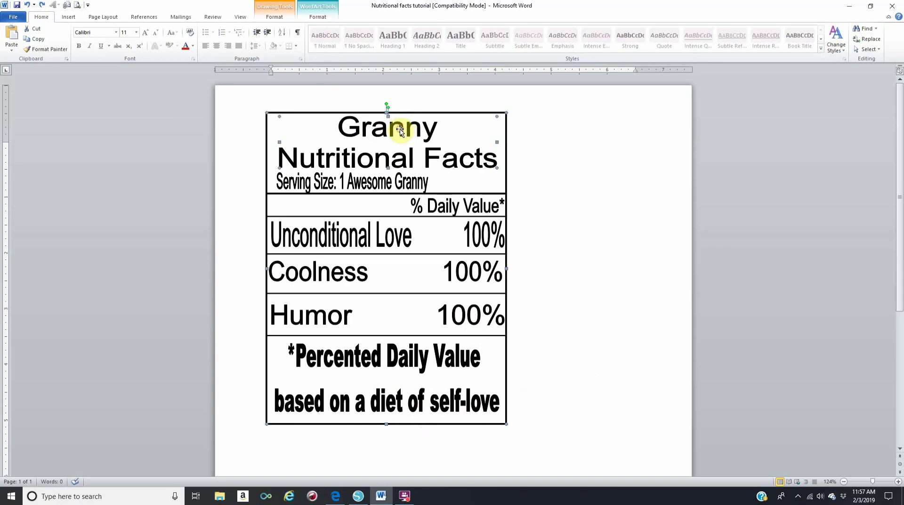
{"action": "left_click", "coordinate": [373, 183], "text": "shift"}
{"action": "left_click", "coordinate": [372, 193], "text": "shift"}
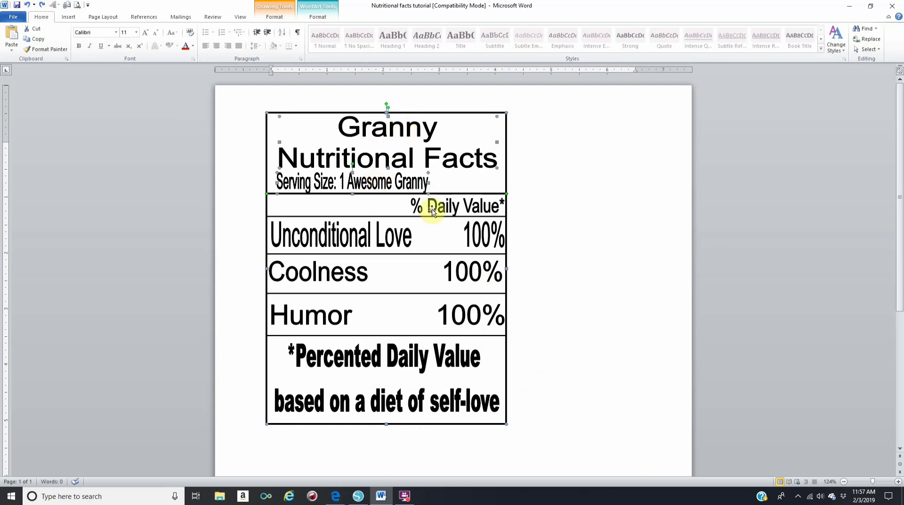
{"action": "left_click", "coordinate": [433, 210], "text": "shift"}
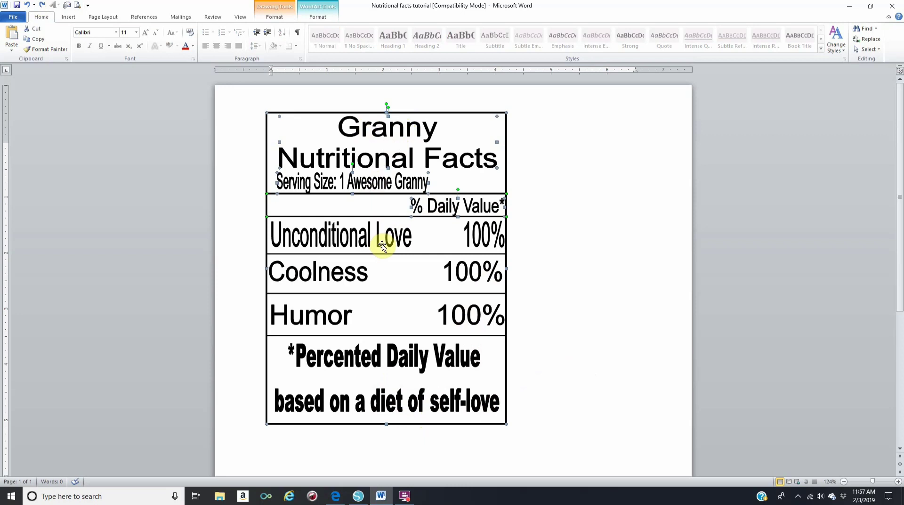
{"action": "left_click", "coordinate": [474, 243], "text": "shift"}
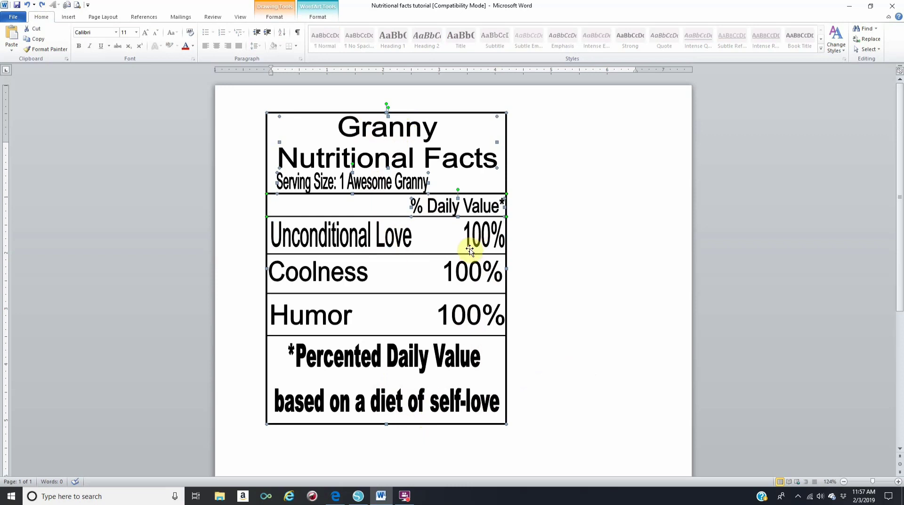
{"action": "left_click", "coordinate": [471, 244], "text": "shift"}
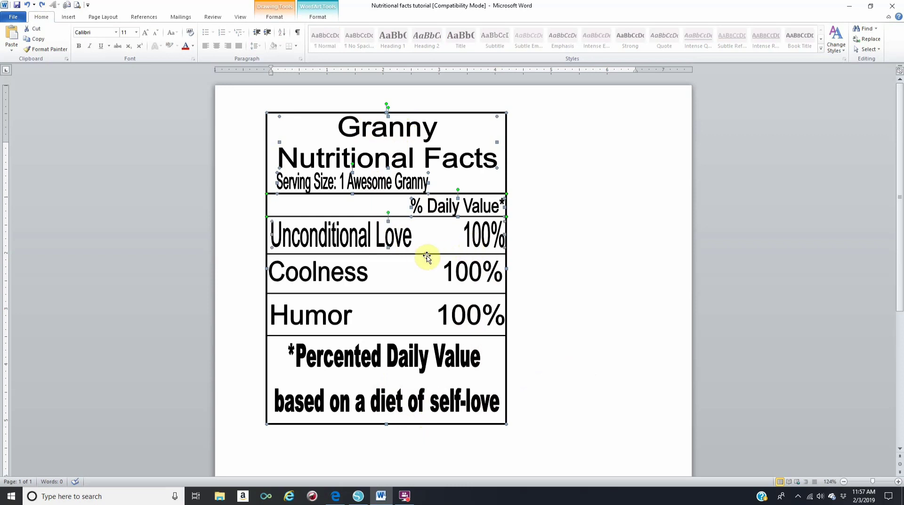
{"action": "left_click", "coordinate": [427, 257], "text": "shift"}
{"action": "left_click", "coordinate": [319, 275], "text": "shift"}
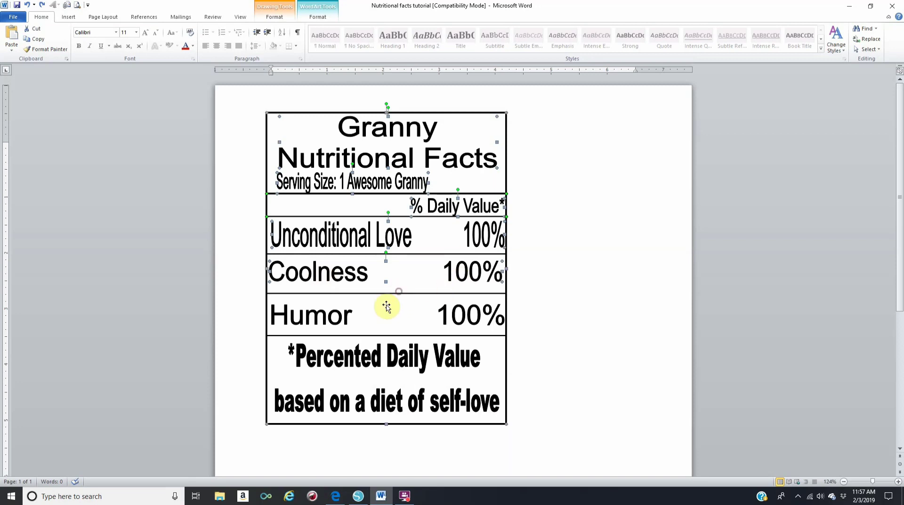
{"action": "left_click", "coordinate": [323, 317], "text": "shift"}
{"action": "left_click", "coordinate": [335, 336], "text": "shift"}
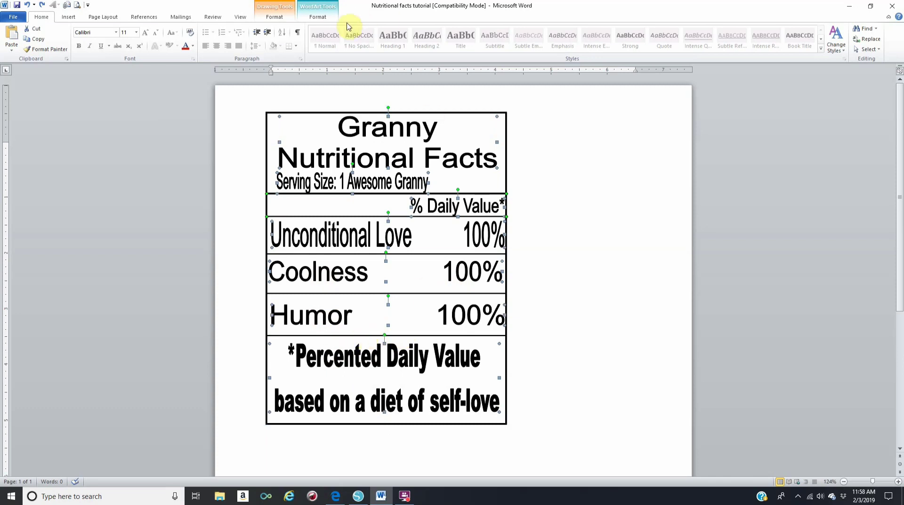
Group the selected label pieces together
{"action": "left_click", "coordinate": [327, 17]}
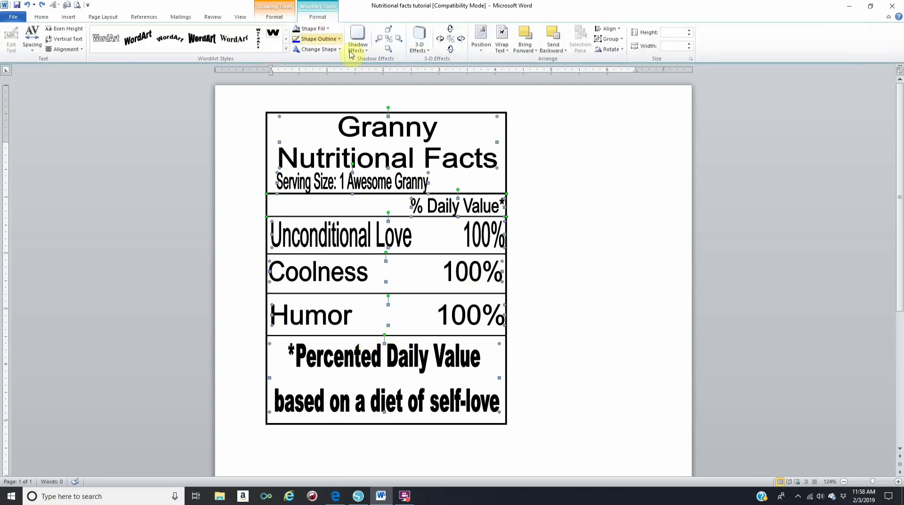
{"action": "left_click", "coordinate": [613, 42]}
{"action": "left_click", "coordinate": [619, 53]}
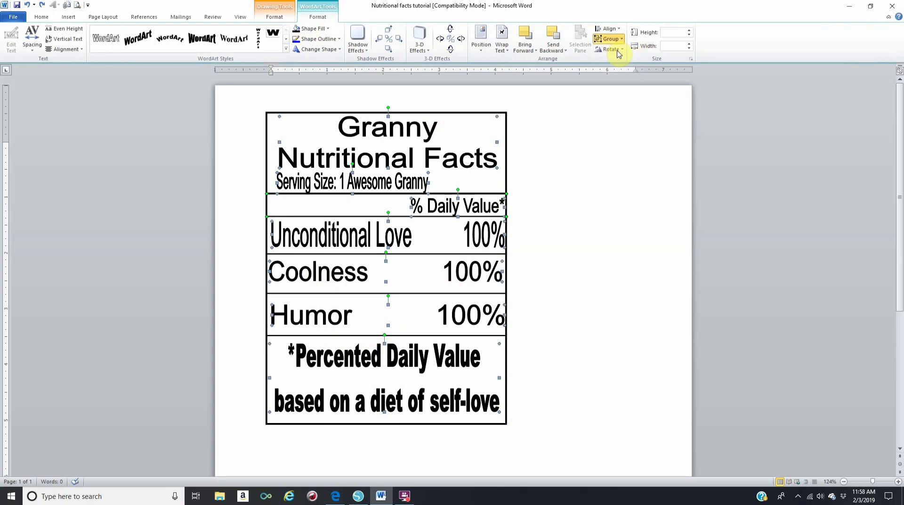
Undo an accidental move of the grouped text so it sits back inside the label box
{"action": "left_click", "coordinate": [391, 182]}
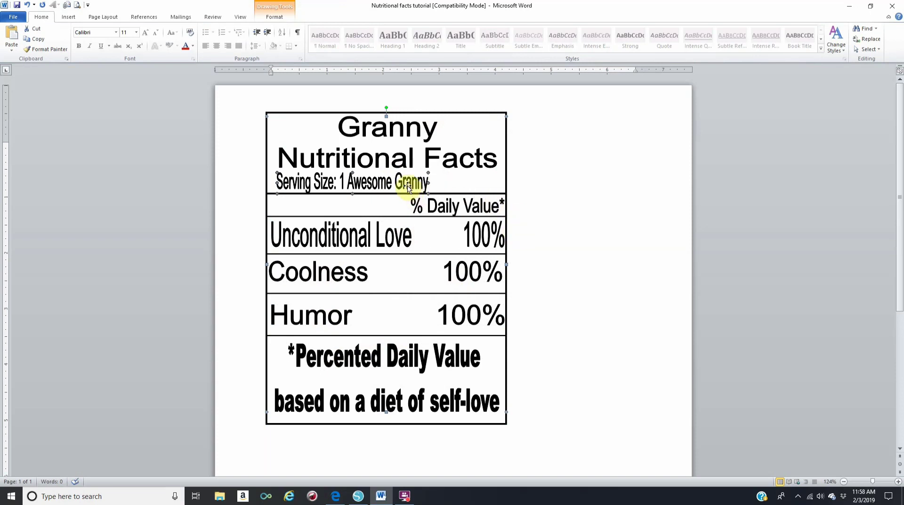
{"action": "left_click_drag", "start_coordinate": [408, 187], "coordinate": [507, 202]}
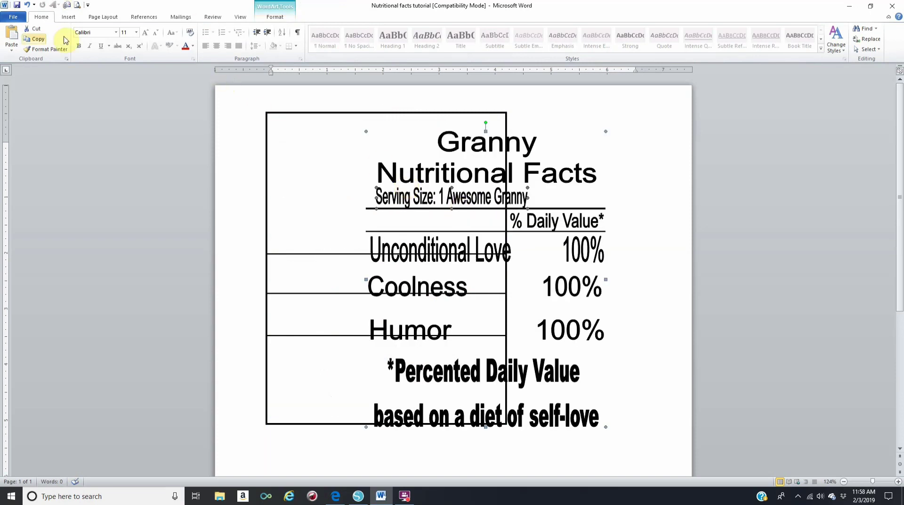
{"action": "left_click", "coordinate": [27, 6]}
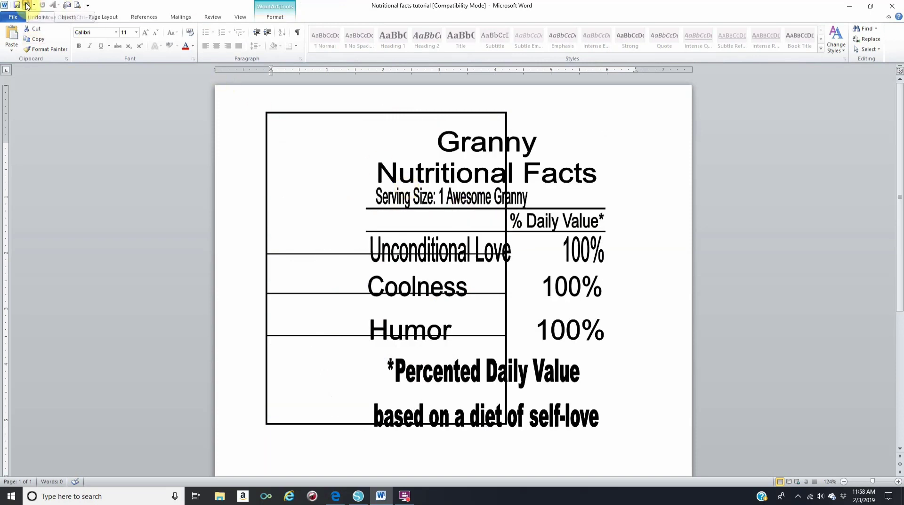
{"action": "left_click", "coordinate": [28, 5]}
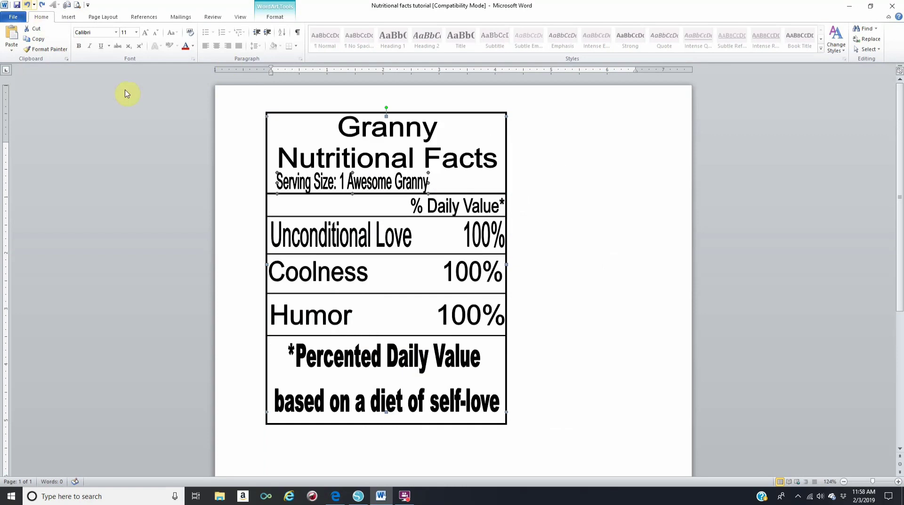
{"action": "left_click", "coordinate": [483, 195]}
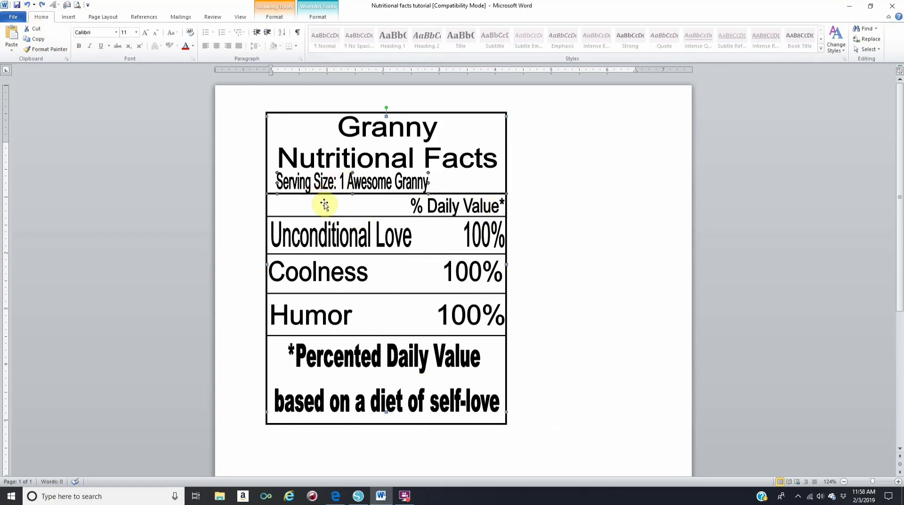
Select the nutrition label and group its shapes into one object
{"action": "left_click", "coordinate": [329, 221]}
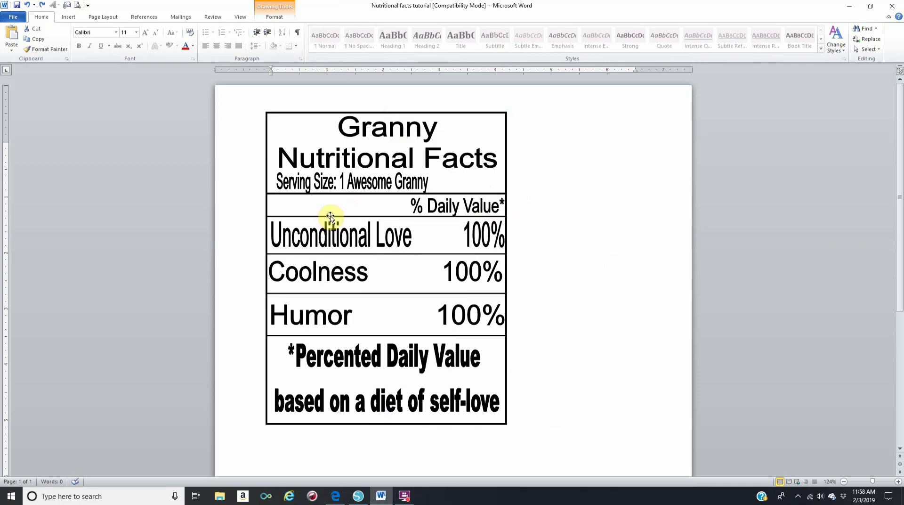
{"action": "left_click", "coordinate": [331, 217]}
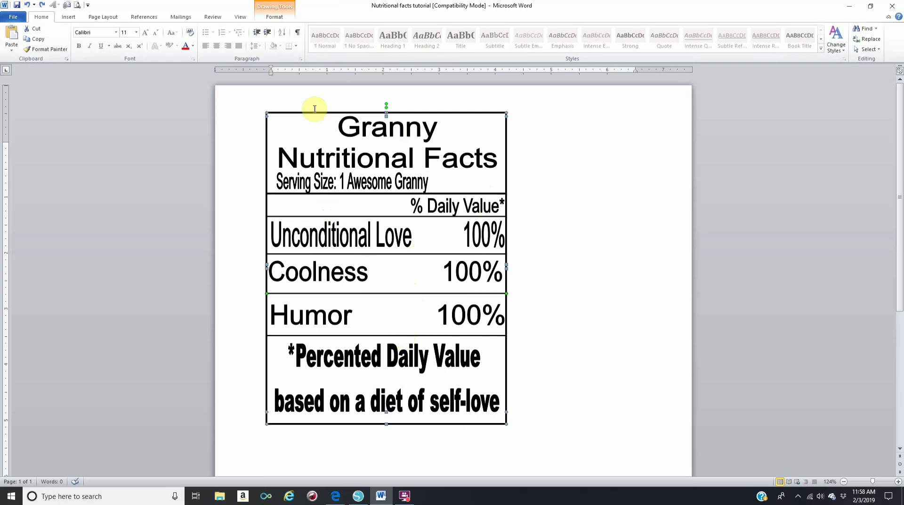
{"action": "left_click", "coordinate": [285, 16]}
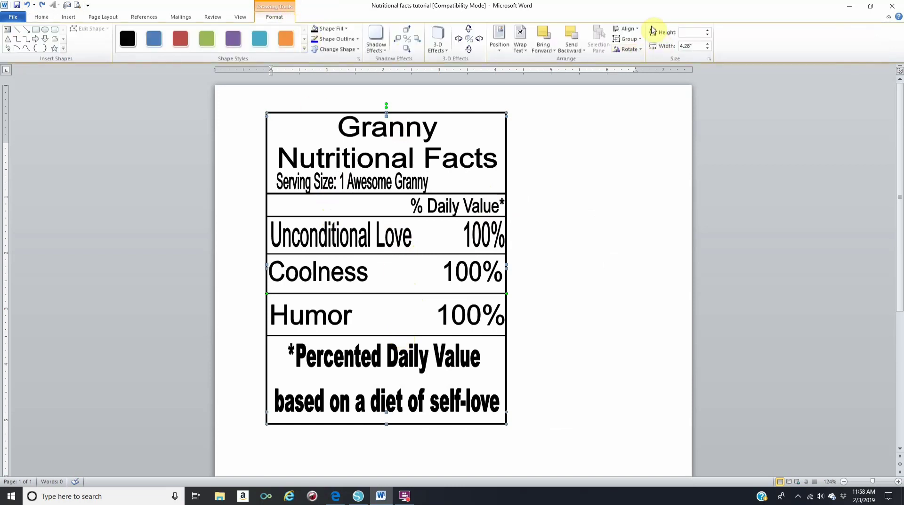
{"action": "left_click", "coordinate": [629, 39]}
{"action": "left_click", "coordinate": [637, 51]}
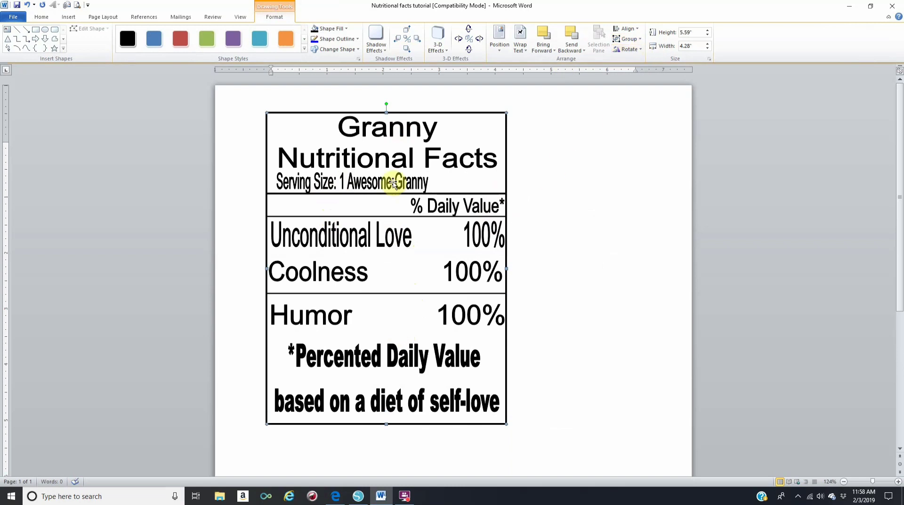
Undo and redo the grouping, try moving the label right and down, then undo the move
{"action": "left_click", "coordinate": [28, 8]}
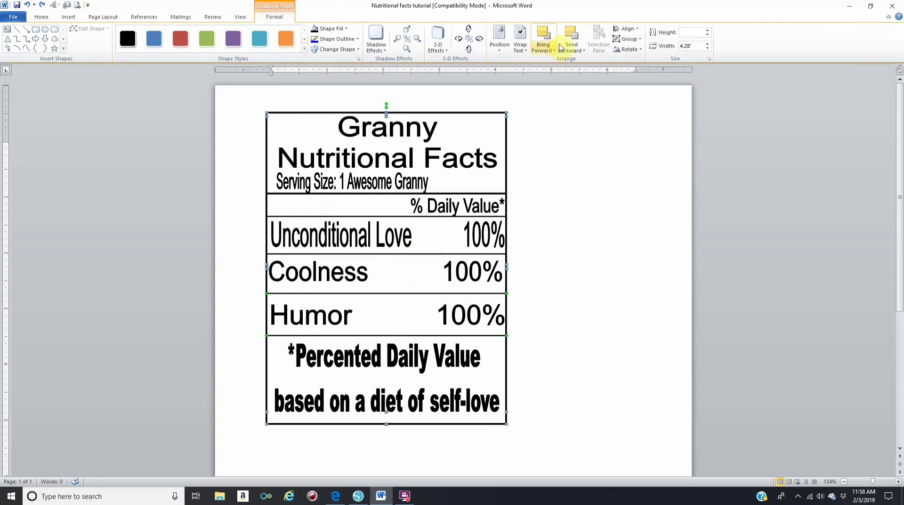
{"action": "left_click", "coordinate": [629, 40]}
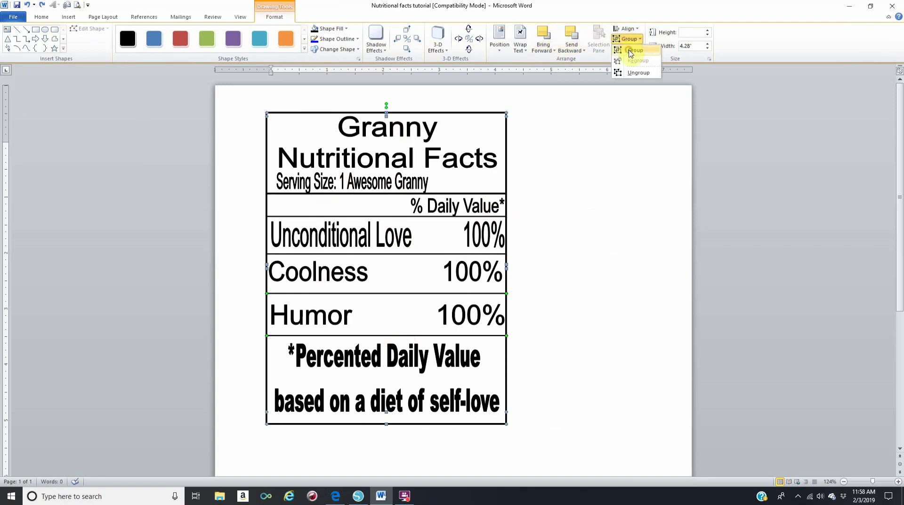
{"action": "left_click", "coordinate": [631, 50]}
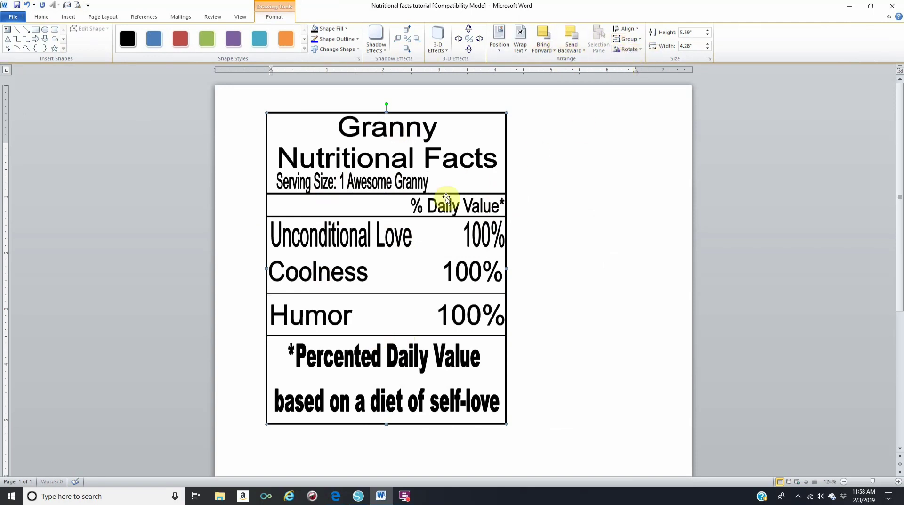
{"action": "left_click_drag", "start_coordinate": [431, 195], "coordinate": [535, 213]}
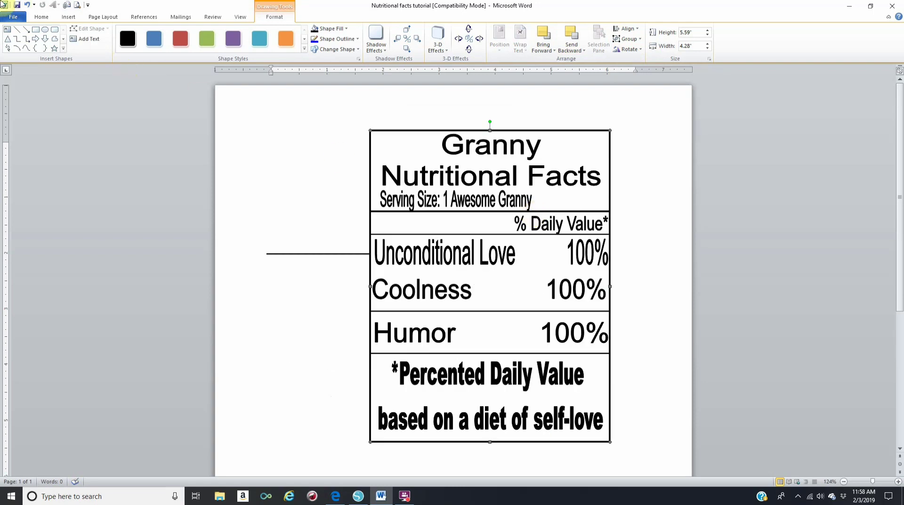
{"action": "left_click", "coordinate": [29, 4]}
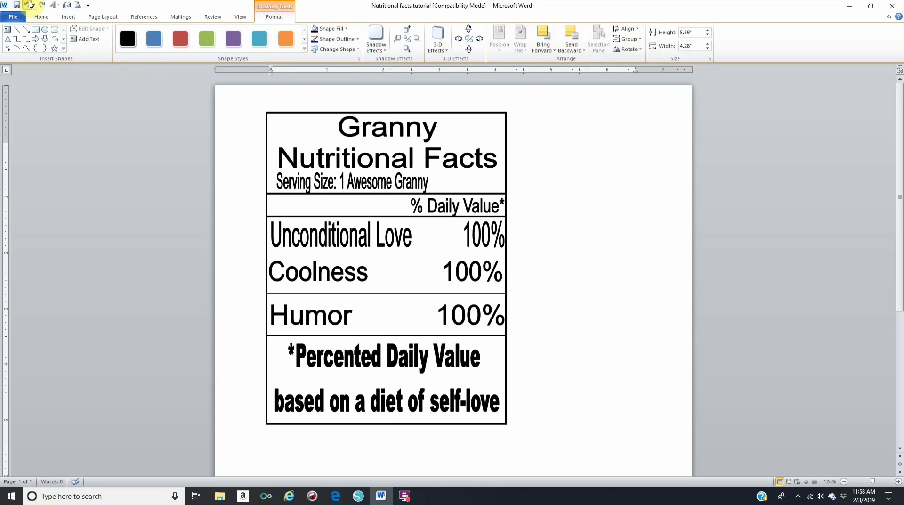
Regroup the label's pieces and shift the group right, near the page centre
{"action": "left_click", "coordinate": [368, 256]}
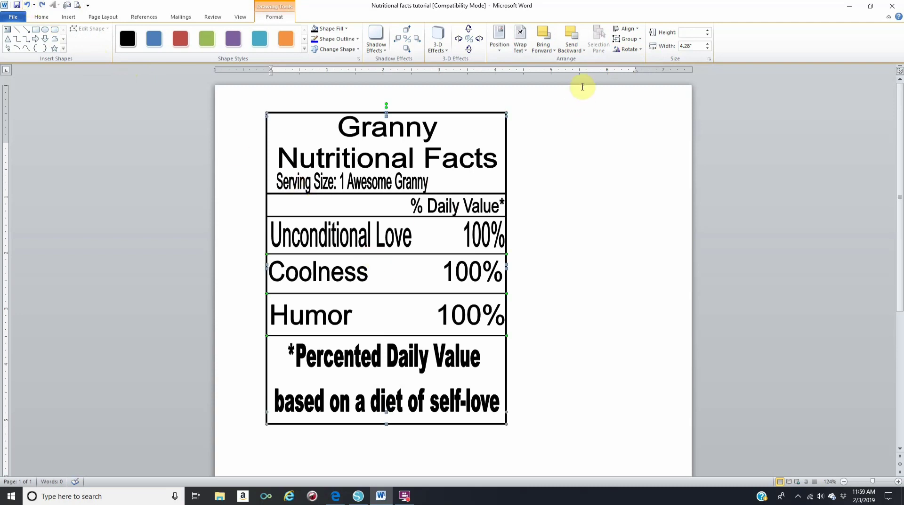
{"action": "left_click", "coordinate": [631, 39]}
{"action": "left_click", "coordinate": [637, 51]}
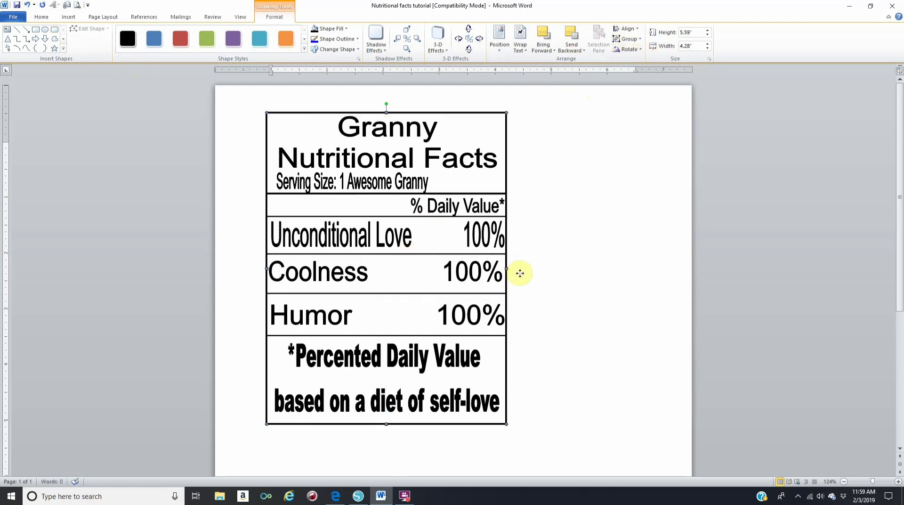
{"action": "left_click_drag", "start_coordinate": [509, 262], "coordinate": [620, 281]}
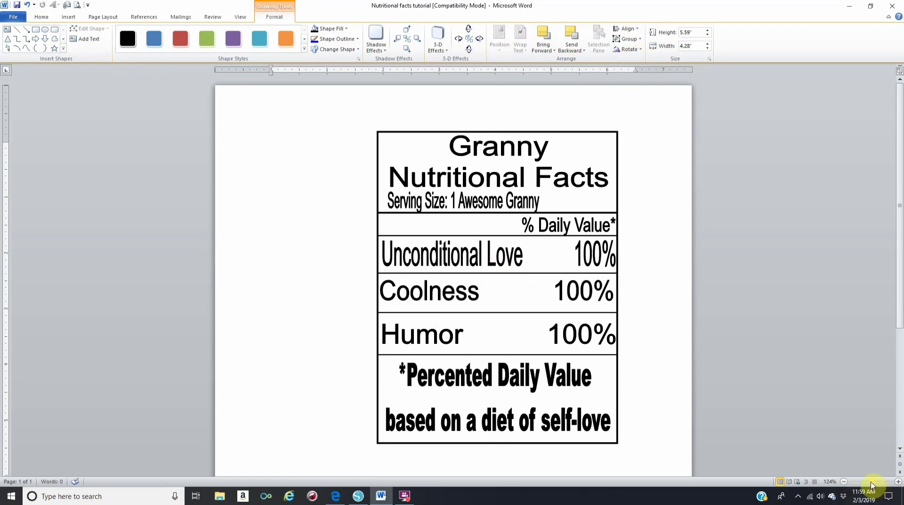
{"action": "left_click", "coordinate": [844, 480]}
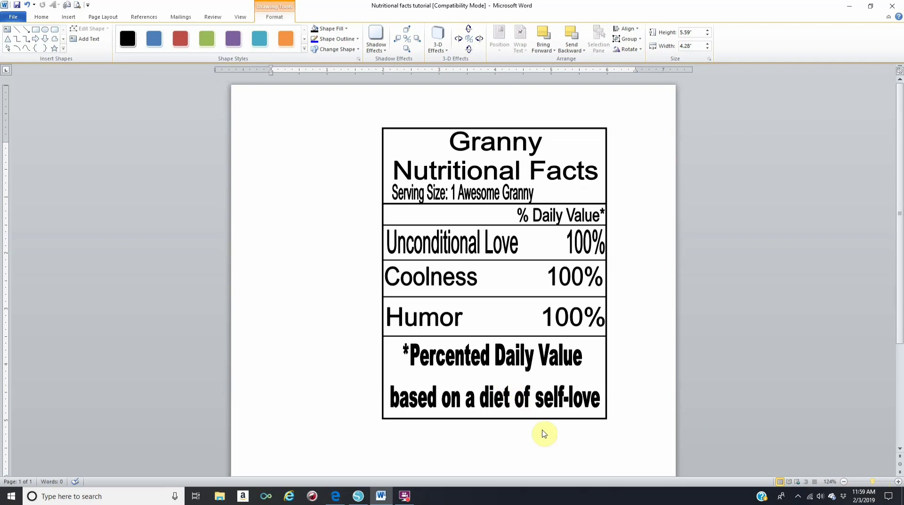
Resize the grouped label from its bottom-right corner to 5.18" by 3.81", then deselect it
{"action": "scroll", "coordinate": [541, 430], "scroll_direction": "down", "scroll_amount": 2}
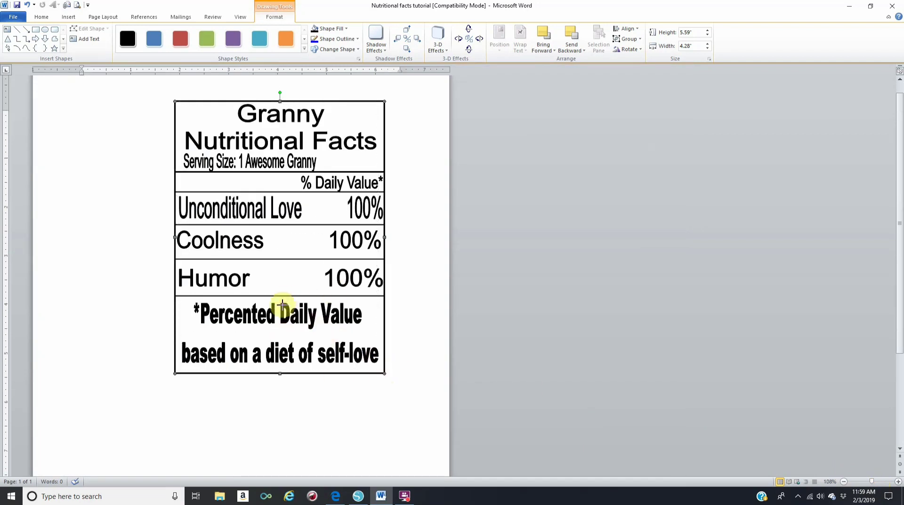
{"action": "mouse_move", "coordinate": [282, 304]}
{"action": "left_mouse_down"}
{"action": "mouse_move", "coordinate": [289, 307]}
{"action": "mouse_move", "coordinate": [133, 155]}
{"action": "mouse_move", "coordinate": [286, 299]}
{"action": "left_mouse_up"}
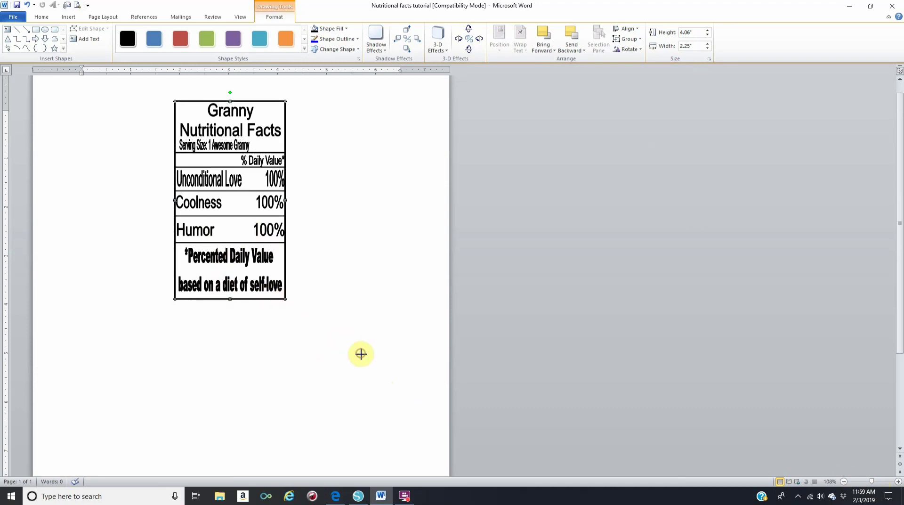
{"action": "left_click_drag", "start_coordinate": [304, 304], "coordinate": [362, 353]}
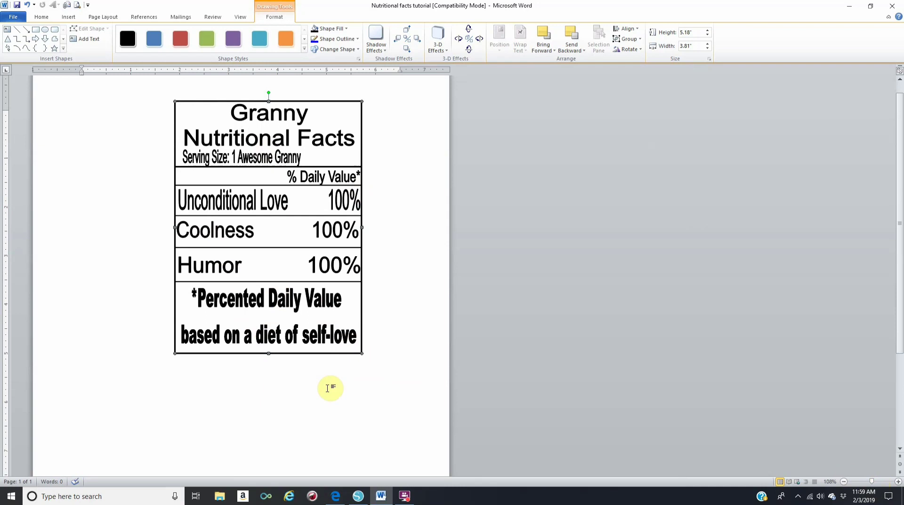
{"action": "left_click", "coordinate": [382, 426]}
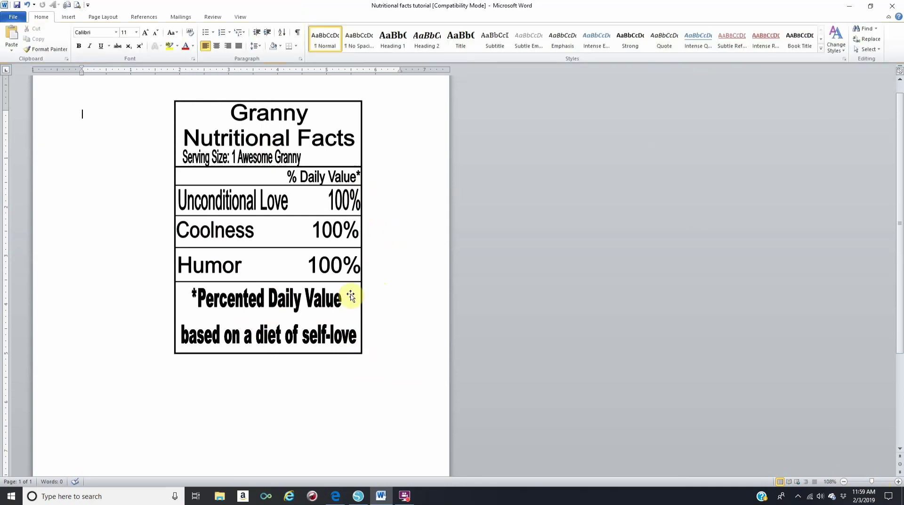
Insert the pink butterfly-and-flower picture from the Animals folder, 6.1" by 6.49"
{"action": "left_click", "coordinate": [68, 16]}
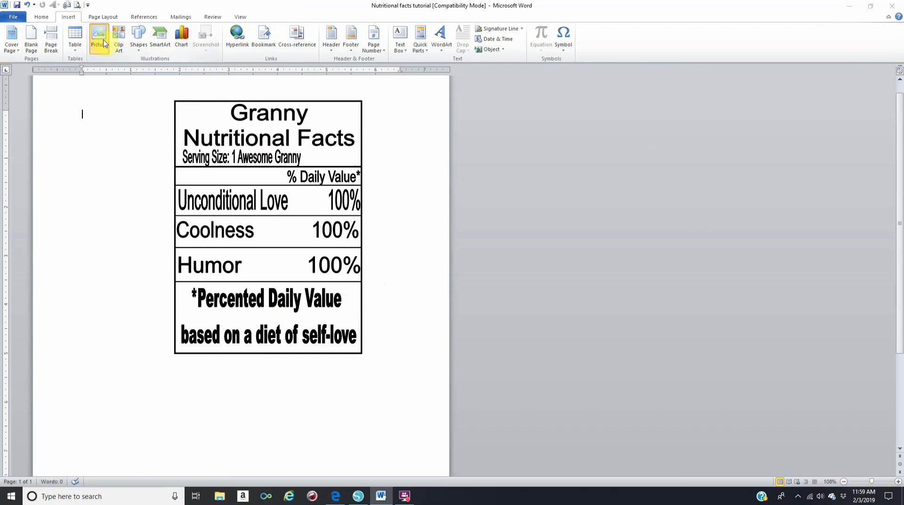
{"action": "left_click", "coordinate": [104, 38]}
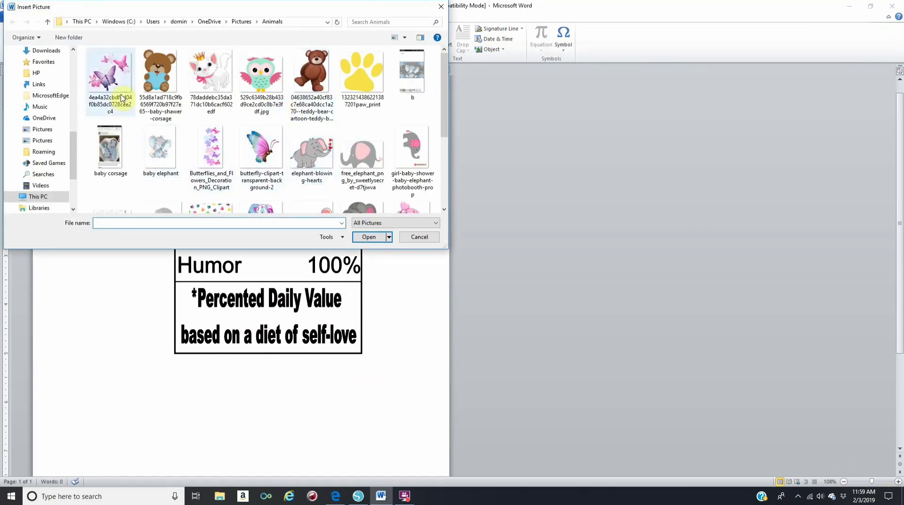
{"action": "left_click", "coordinate": [119, 85]}
{"action": "left_click", "coordinate": [383, 236]}
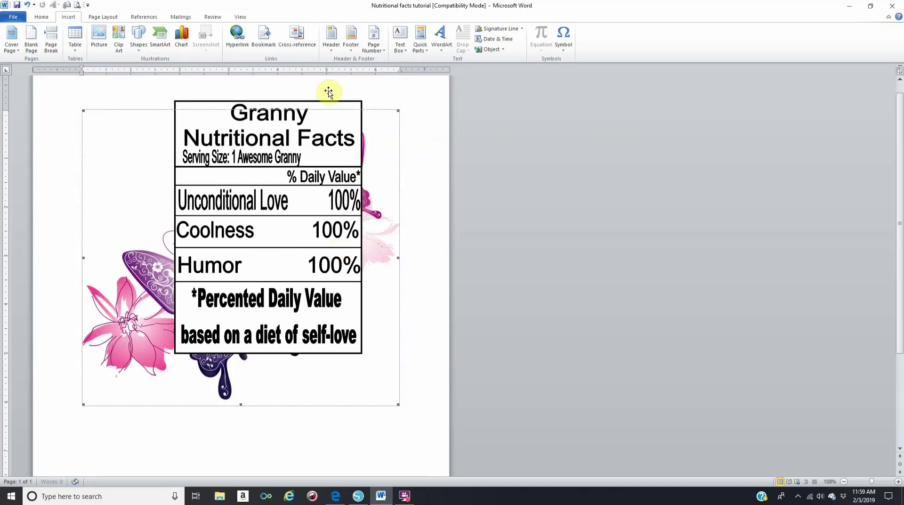
{"action": "left_click", "coordinate": [263, 47]}
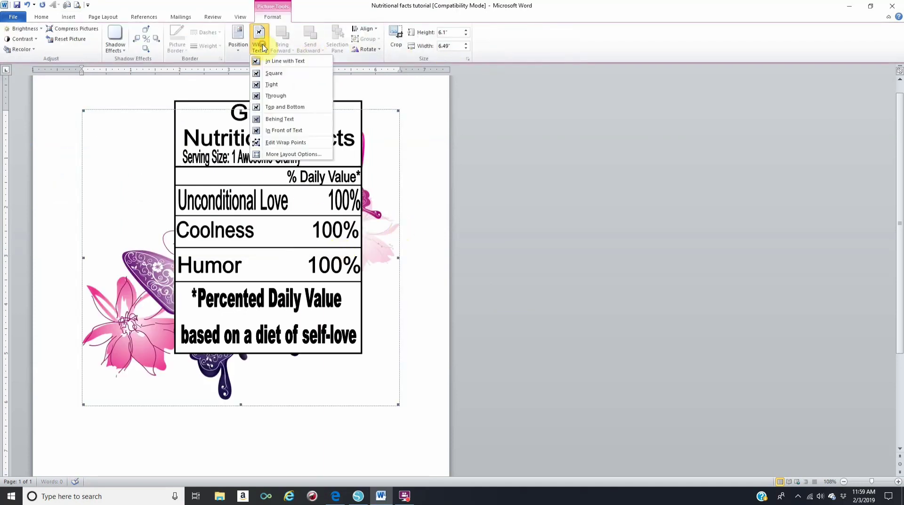
Set the butterfly to In Front of Text, shrink it to 2.93" by 3.12", and move it onto the table
{"action": "left_click", "coordinate": [280, 133]}
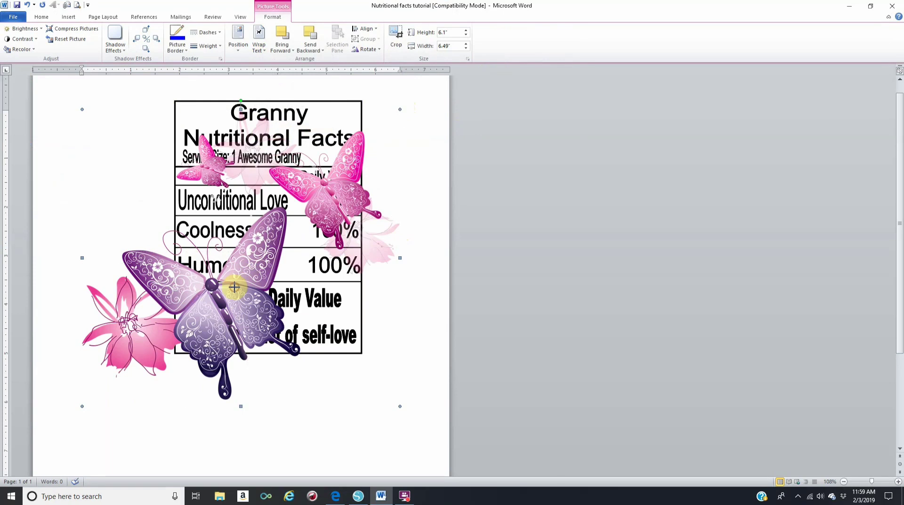
{"action": "left_click_drag", "start_coordinate": [234, 287], "coordinate": [235, 287]}
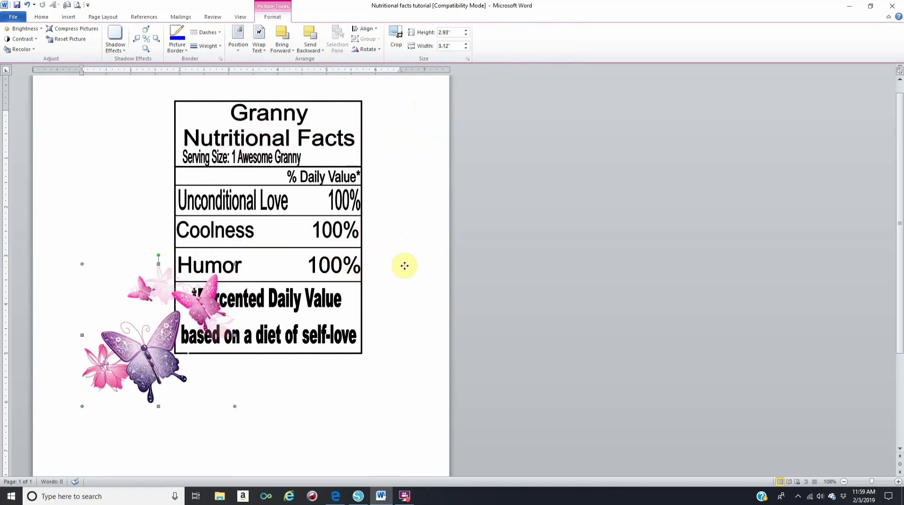
{"action": "left_click_drag", "start_coordinate": [339, 222], "coordinate": [340, 221]}
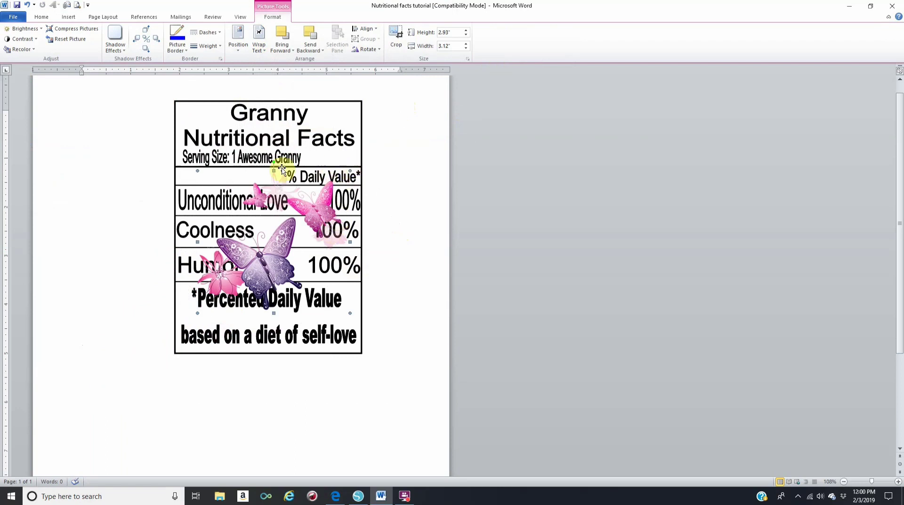
Shrink the butterfly to 1.46" by 2.05" and place it over the Coolness and Humor rows
{"action": "left_click_drag", "start_coordinate": [198, 313], "coordinate": [241, 269]}
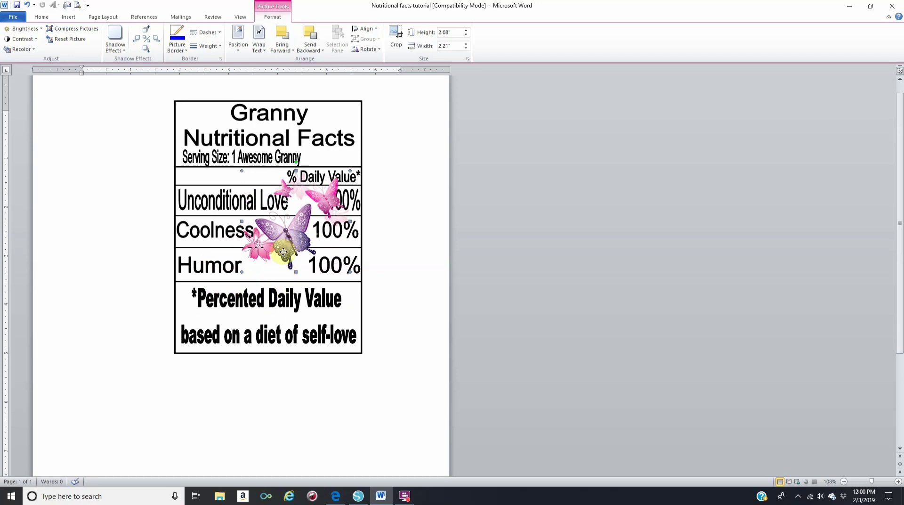
{"action": "left_click_drag", "start_coordinate": [287, 239], "coordinate": [274, 262]}
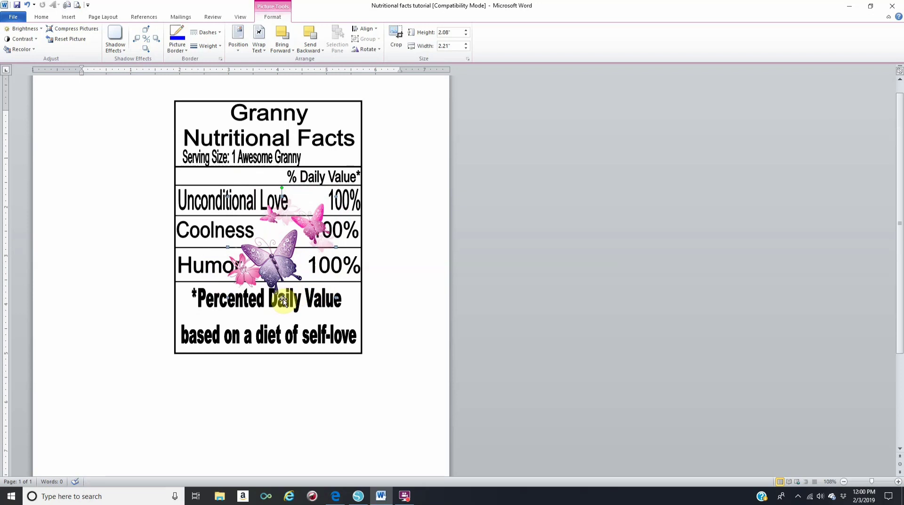
{"action": "left_click_drag", "start_coordinate": [281, 297], "coordinate": [291, 275]}
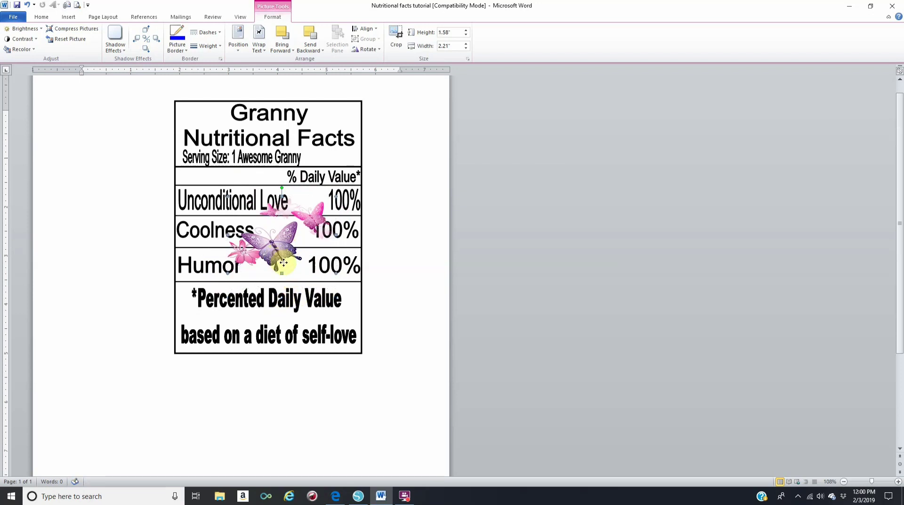
{"action": "left_click_drag", "start_coordinate": [284, 262], "coordinate": [291, 282]}
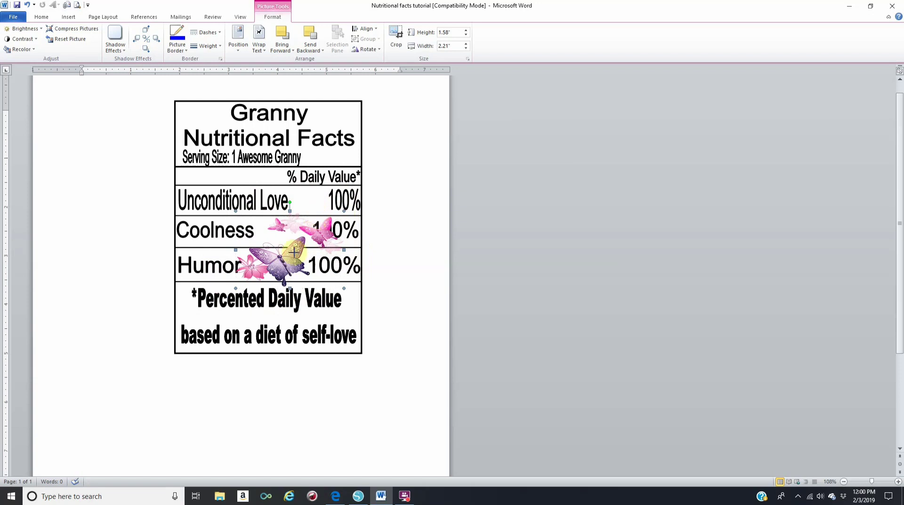
{"action": "mouse_move", "coordinate": [284, 264]}
{"action": "left_mouse_down"}
{"action": "mouse_move", "coordinate": [284, 272]}
{"action": "mouse_move", "coordinate": [275, 258]}
{"action": "left_mouse_up"}
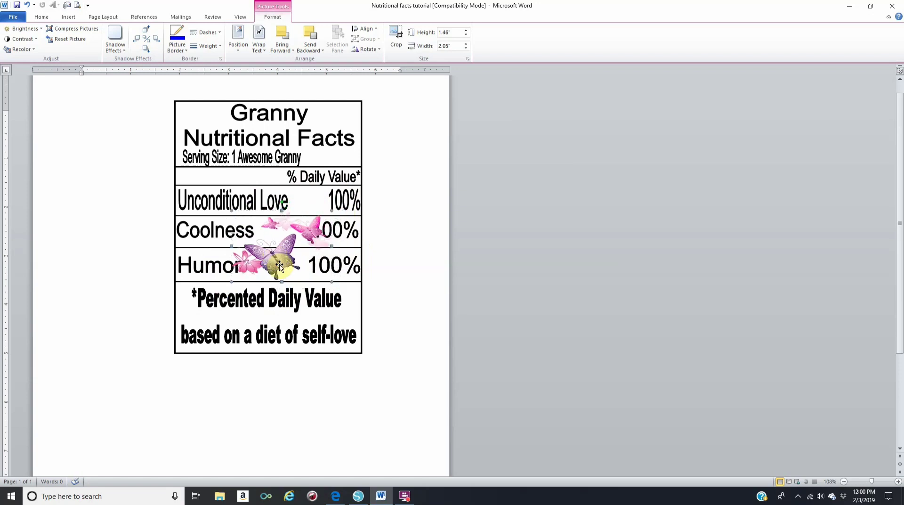